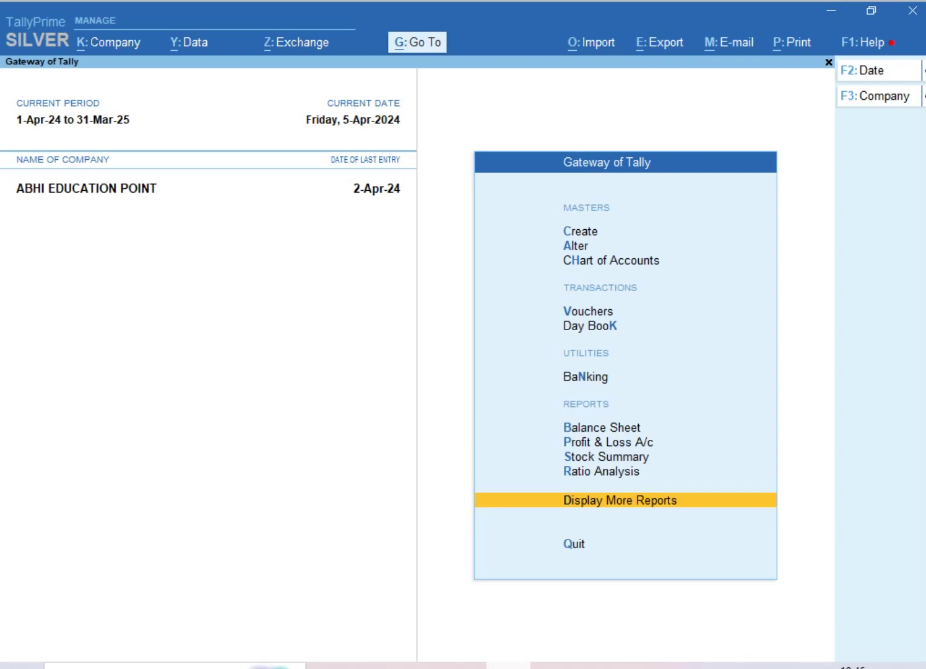
Open the creation form for a new stock item master
key("Up")
key("Up")
key("Up")
key("Up")
key("Up")
key("Up")
key("Up")
key("Up")
key("Up")
key("Up")
key("Up")
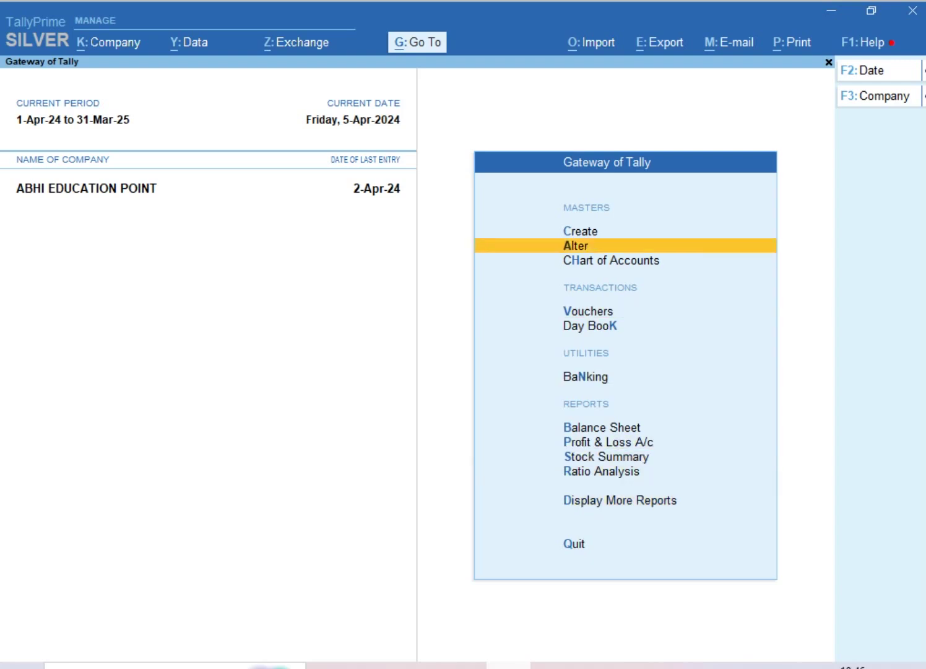
key("Down")
key("Return")
key("Down")
key("Down")
key("Down")
key("Down")
key("Down")
key("Down")
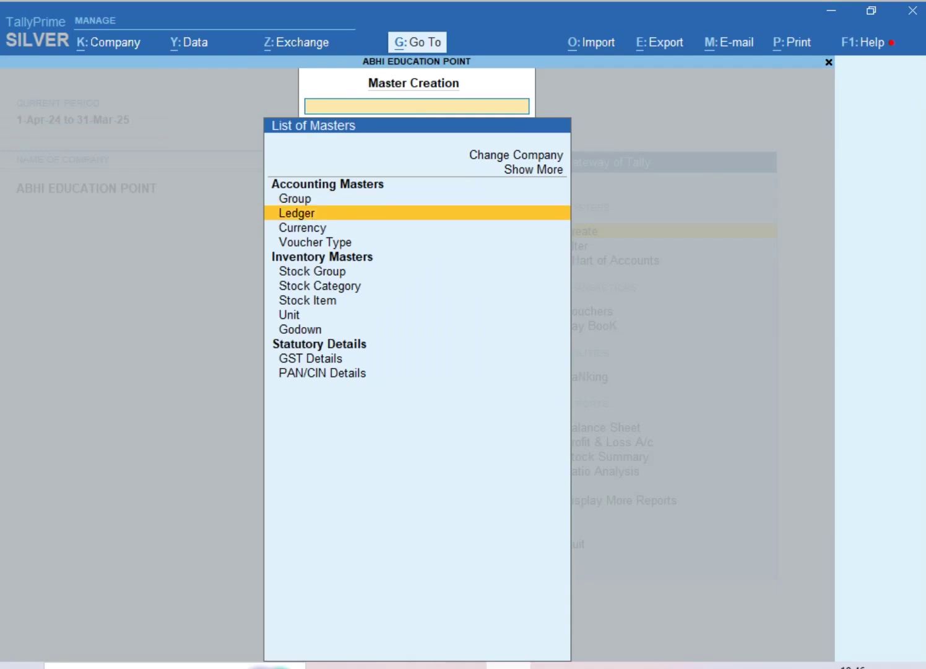
key("Return")
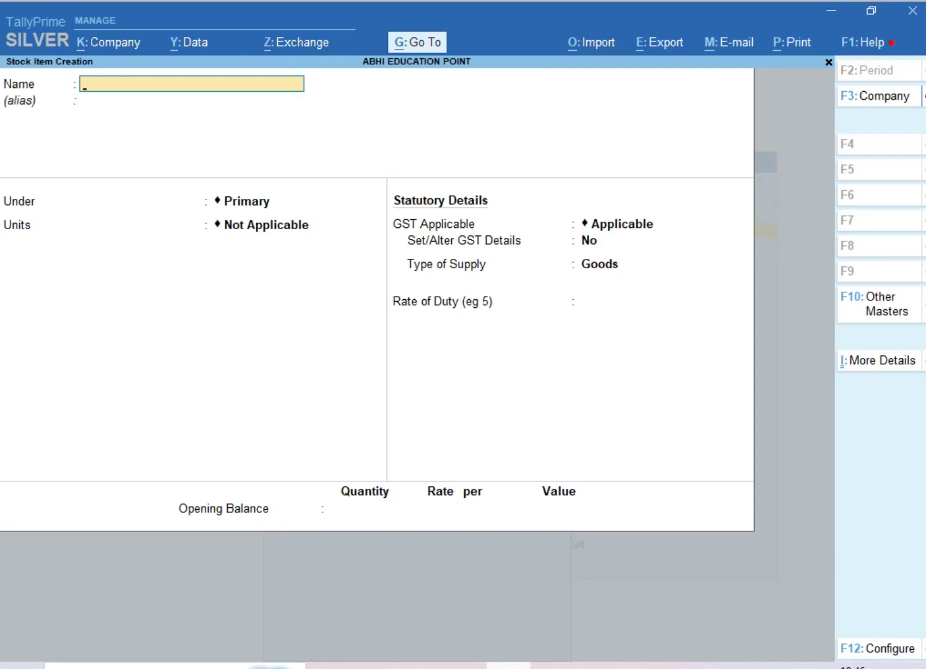
Name the new stock item BALL PEN and leave its alias blank
type("BALL PEN")
key("Return")
key("Return")
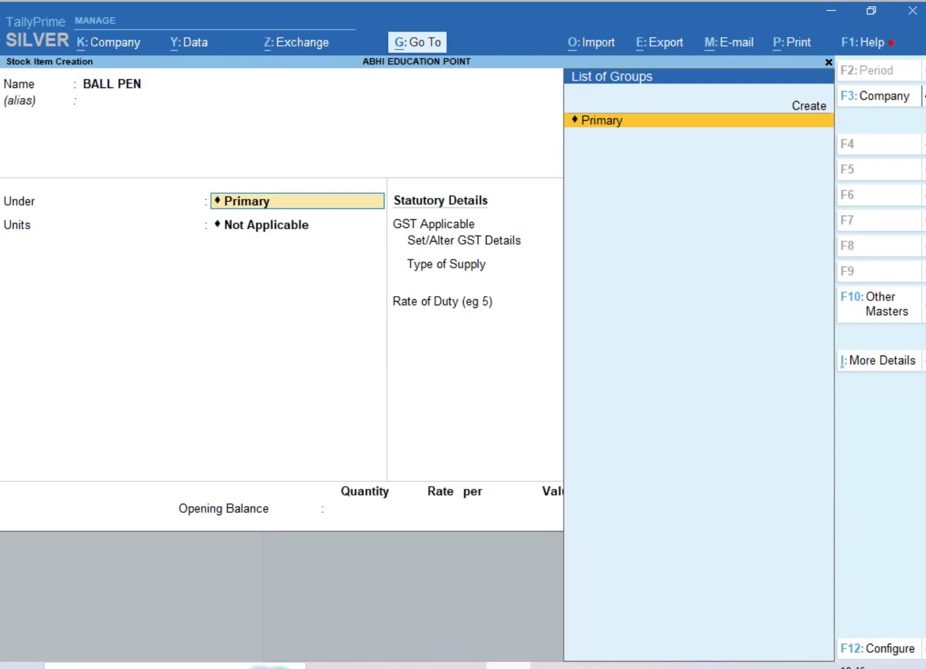
Create a stock group named STATIONERY GROUP under Primary as the parent group for BALL PEN
left_click(820, 110)
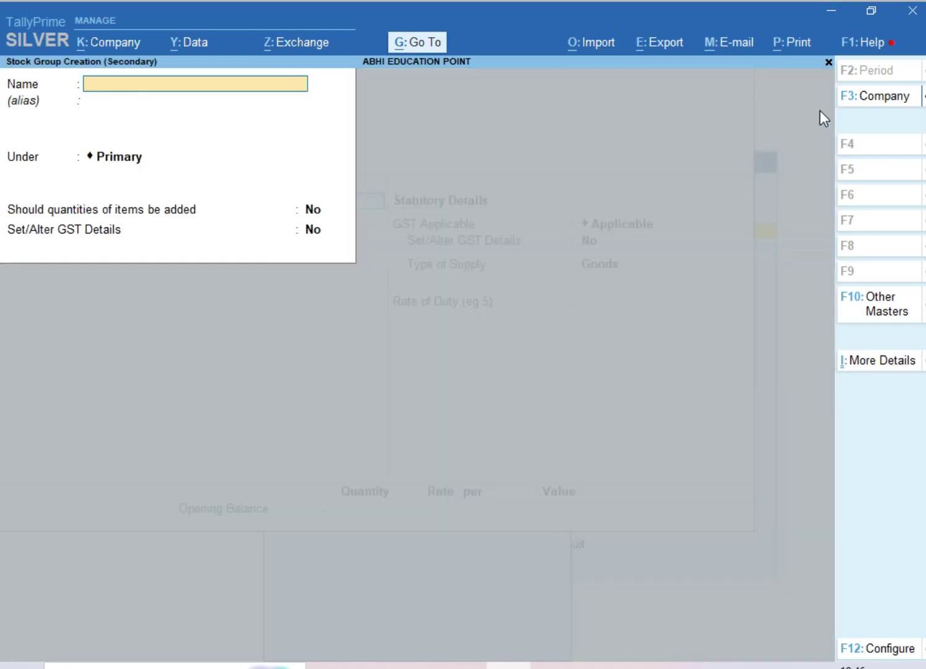
type("STATIONERY")
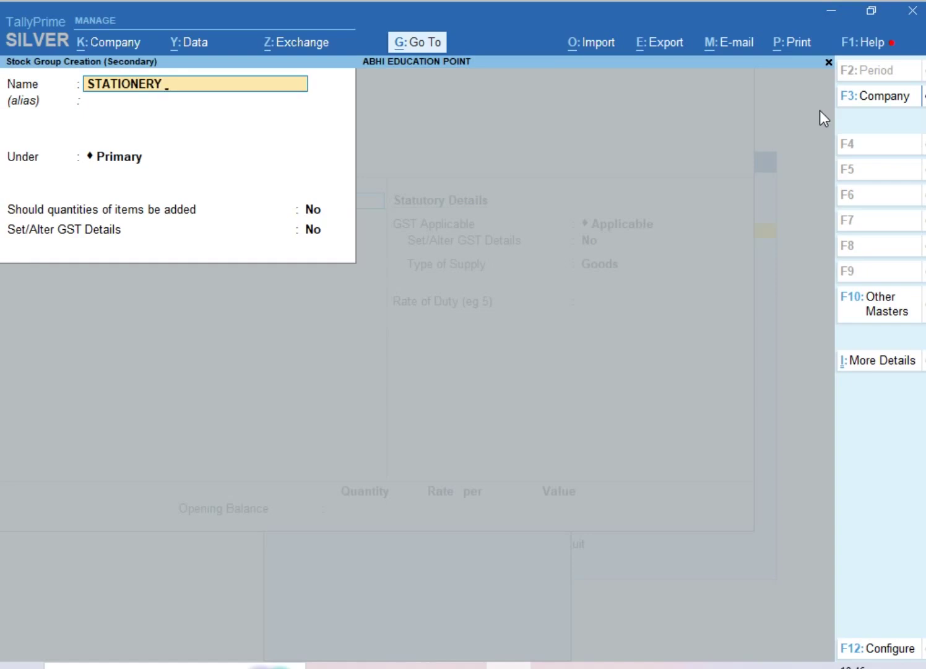
type(" GROUP")
key("Return")
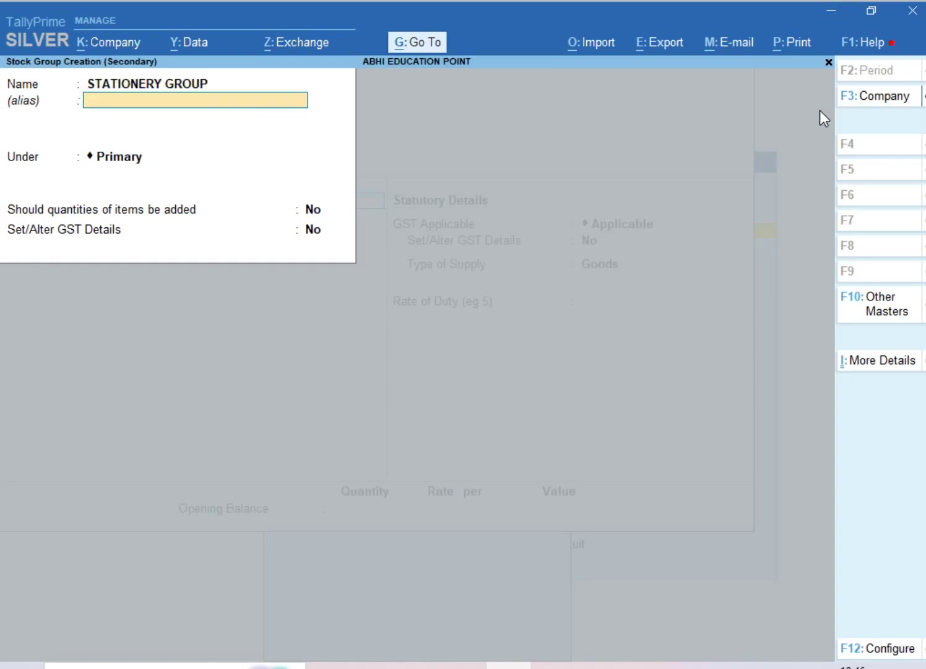
key("Return")
key("Return")
key("Return")
key("Return")
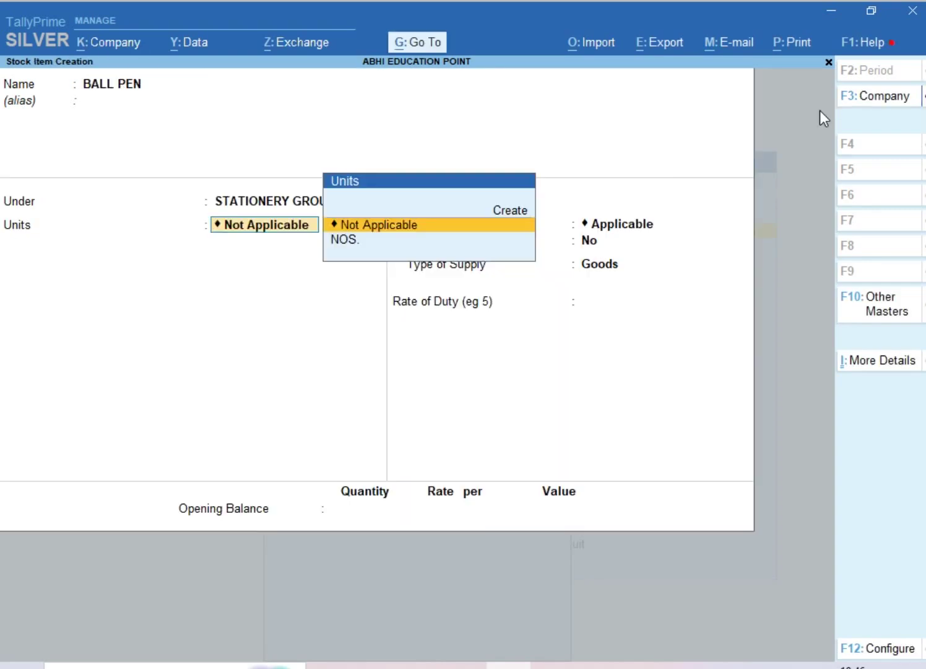
Set the units of BALL PEN to NOS., without standard rates
key("Down")
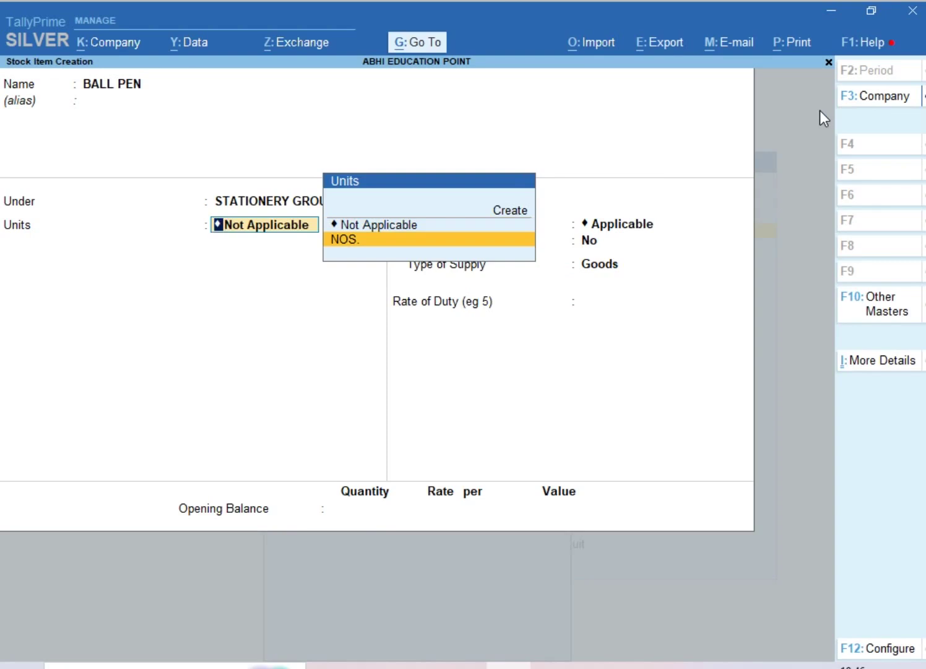
key("Return")
key("Return")
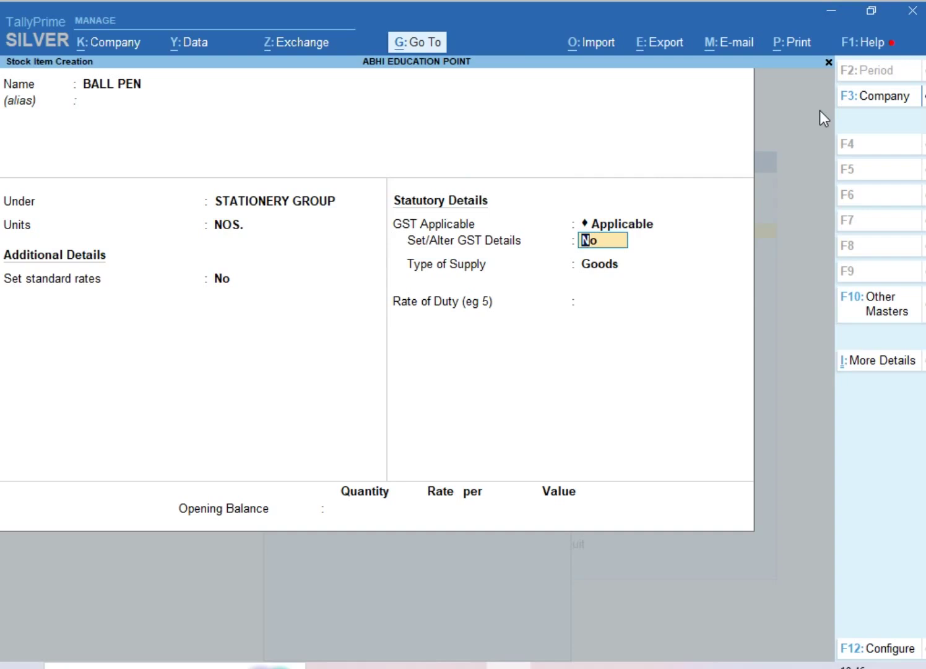
Enable GST details for BALL PEN and set its taxability to Taxable, calculated on value
type("y")
key("Return")
key("Return")
key("Return")
key("Return")
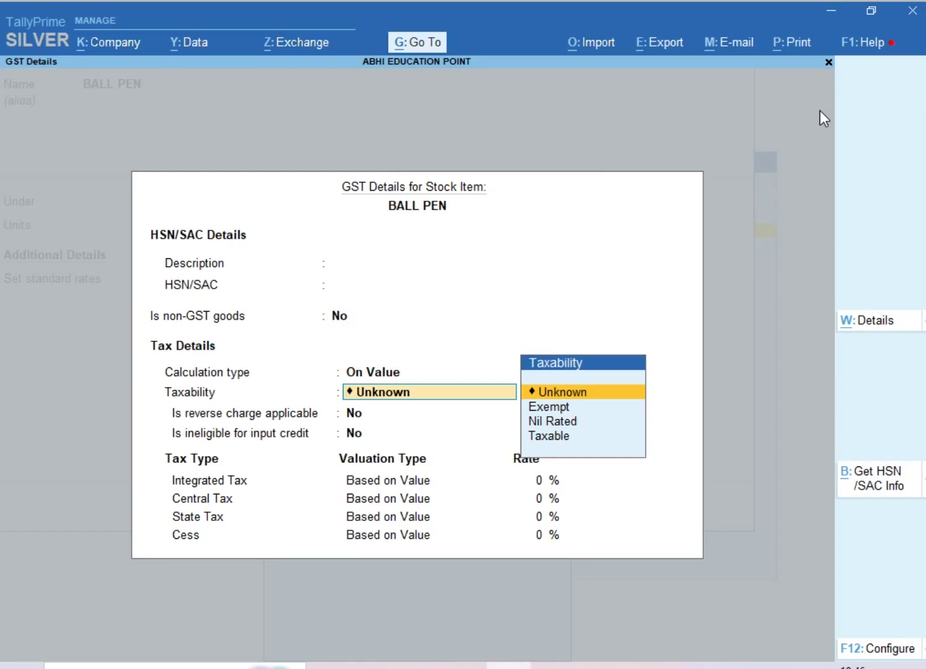
key("Down")
key("Down")
key("Down")
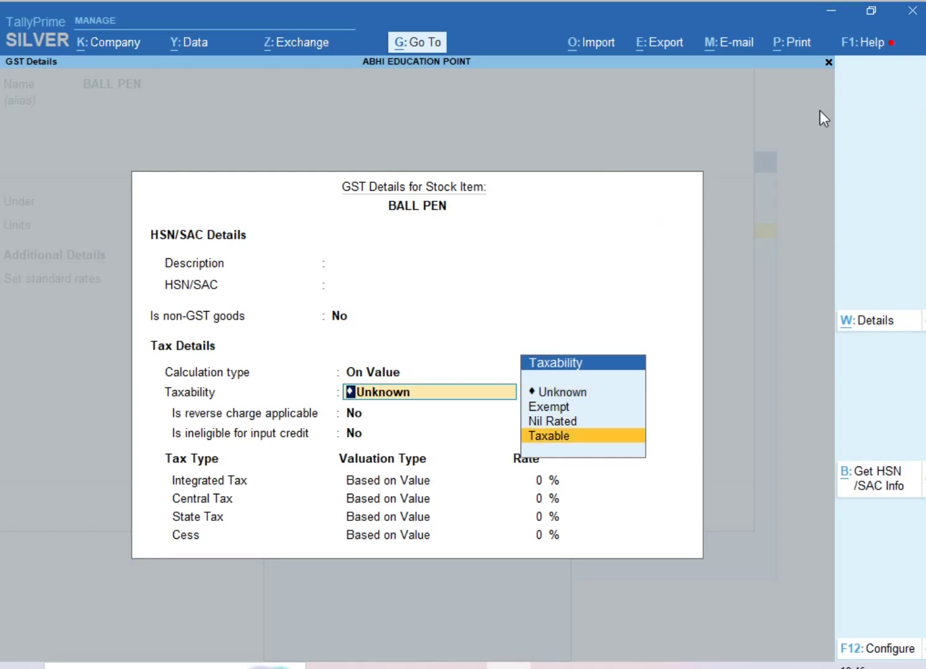
key("Return")
Set the integrated tax rate of BALL PEN to 18% and accept its GST details
key("Return")
key("Return")
type("1")
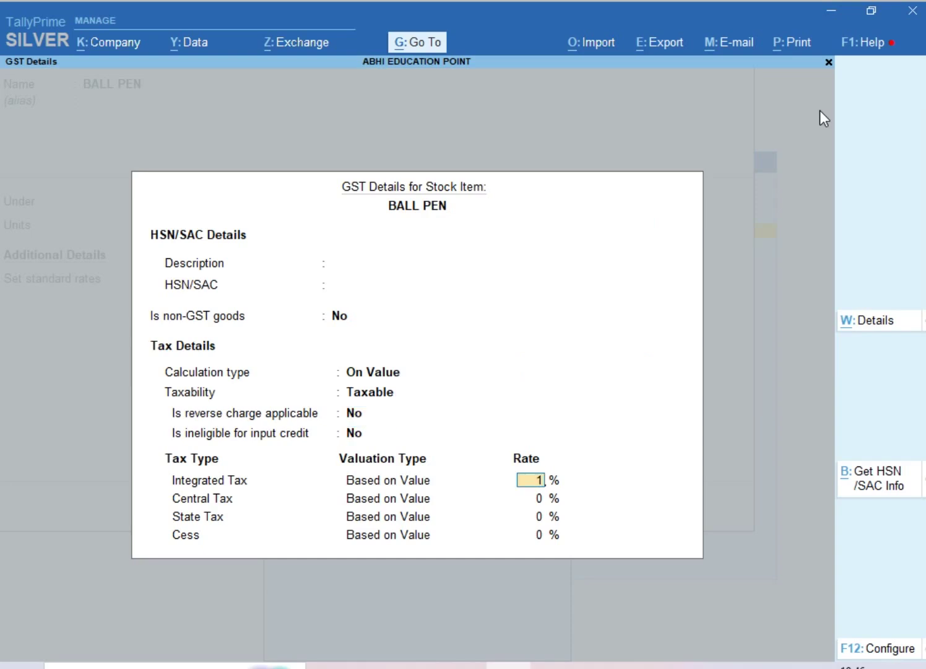
type("8")
key("Return")
key("Return")
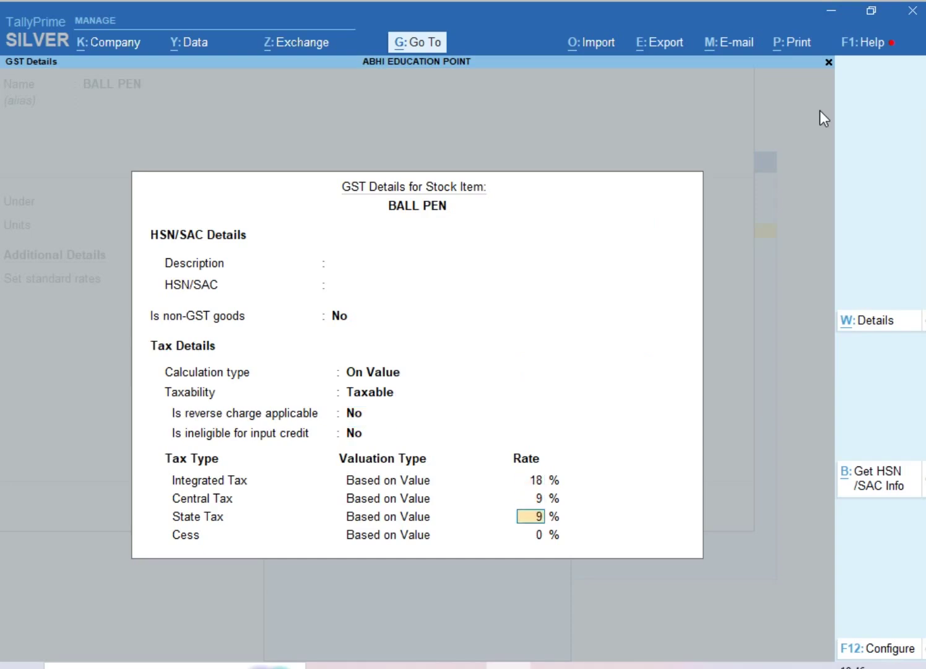
key("Return")
key("Return")
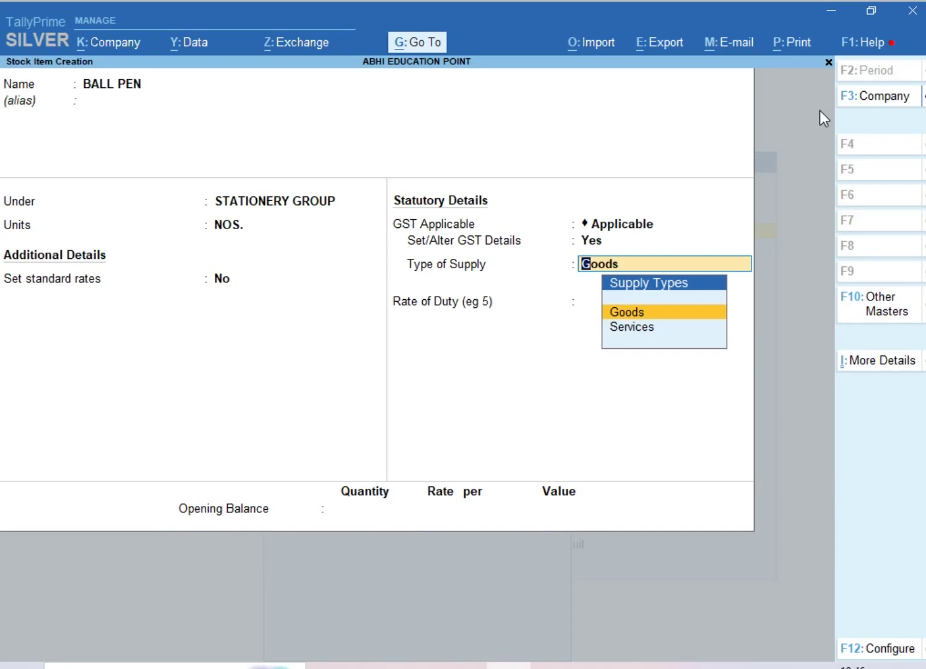
Save BALL PEN with Goods as its type of supply and no opening balance
key("Return")
key("Return")
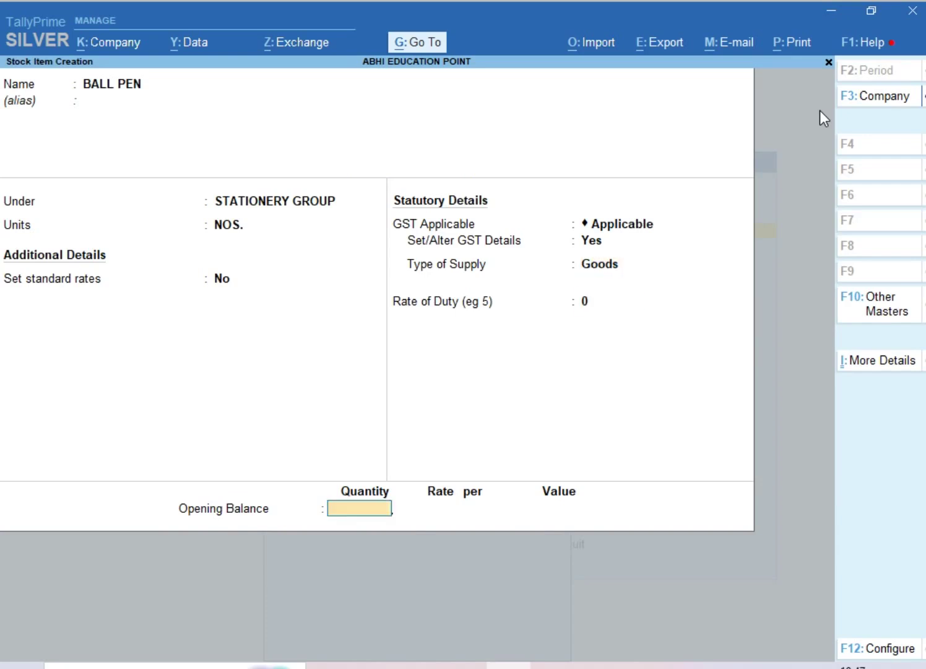
key("Return")
key("Return")
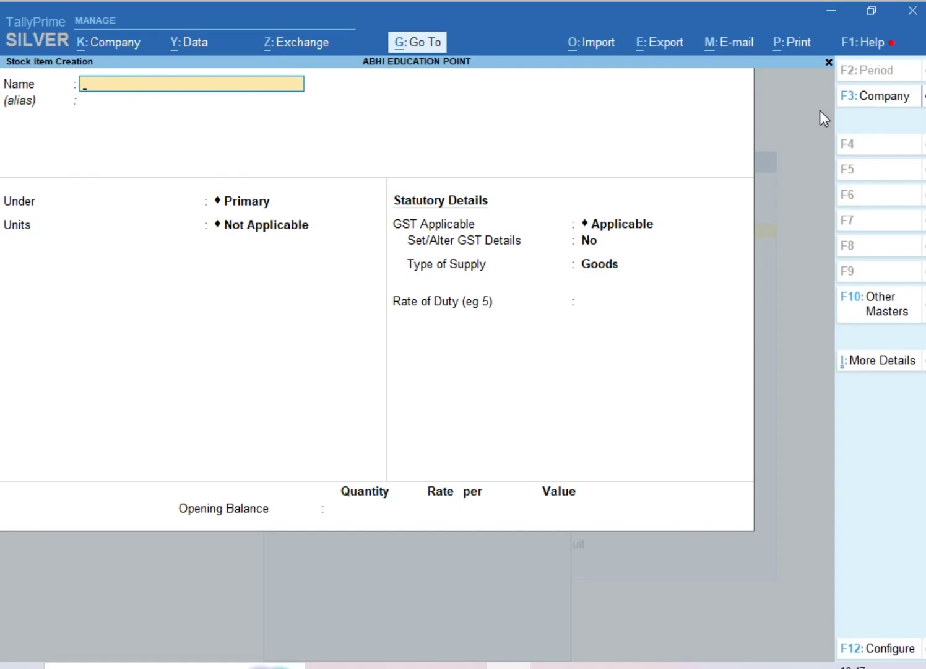
Name the next stock item BOX FILE and assign it to STATIONERY GROUP with NOS. as its units
type("BOX FILE")
key("Return")
key("Return")
key("Return")
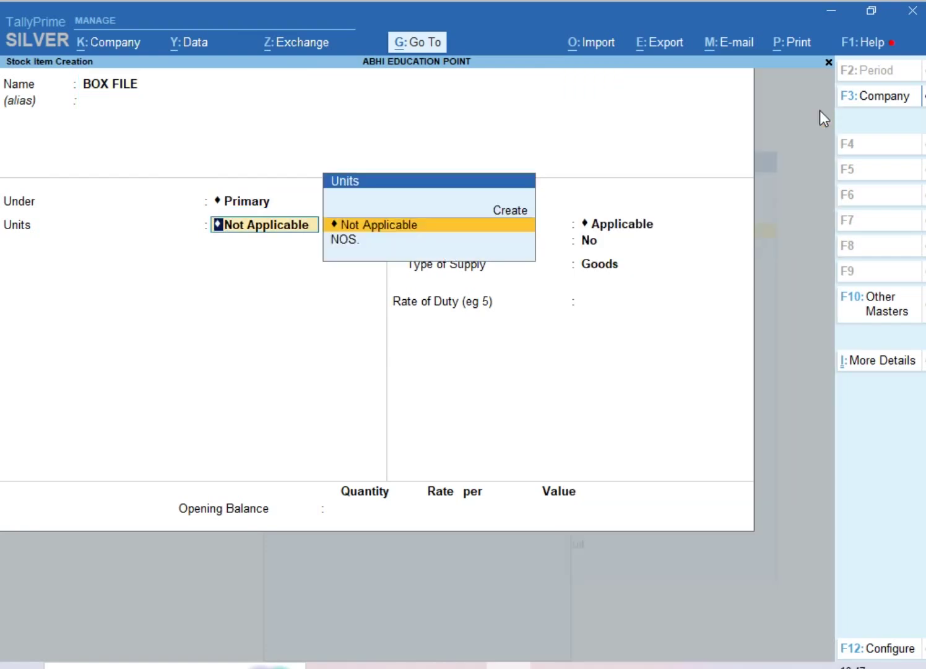
key("BackSpace")
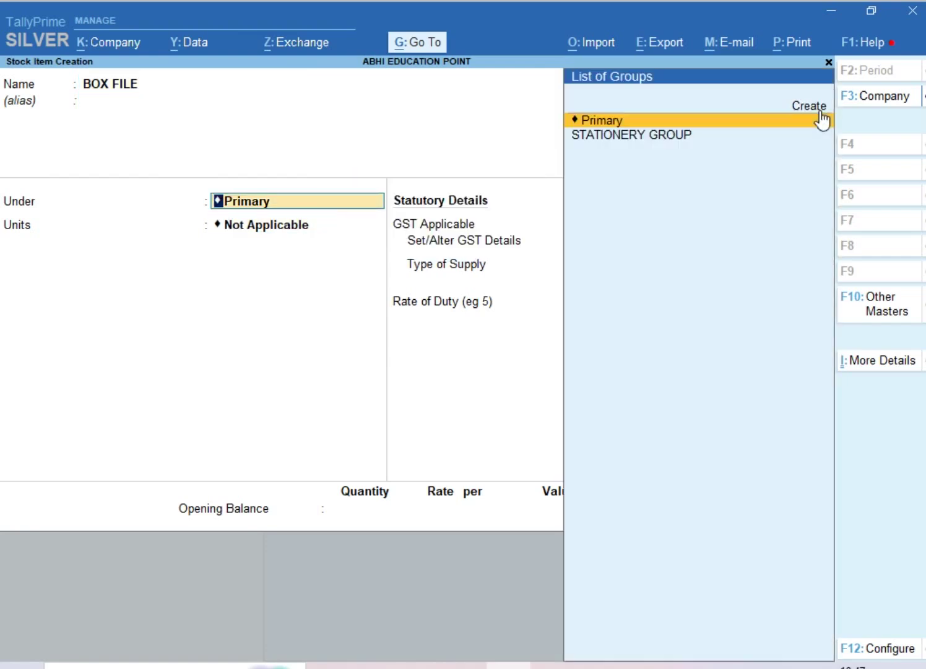
key("Down")
key("Return")
key("Down")
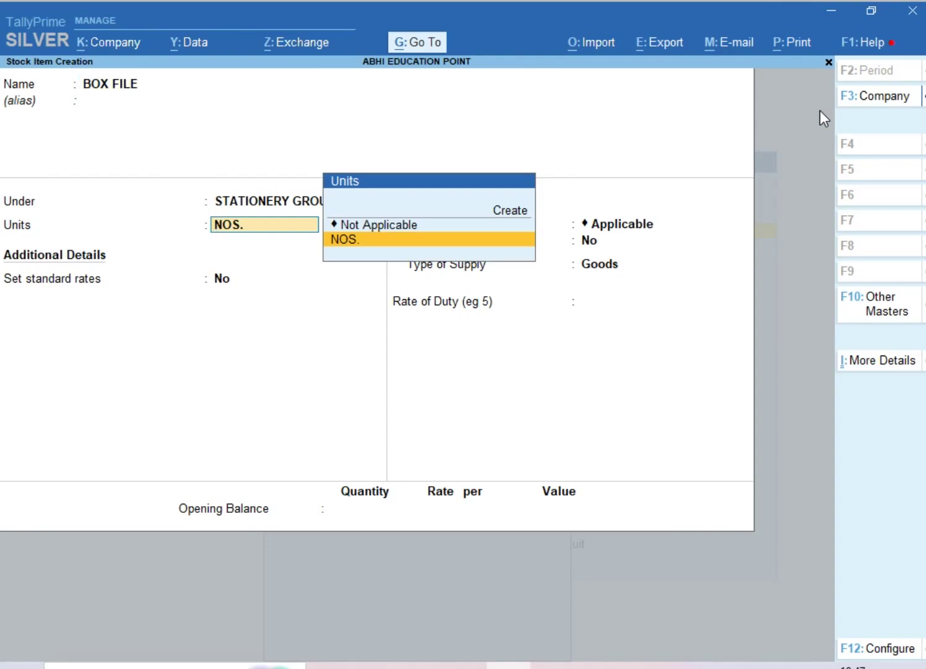
key("Return")
key("Return")
Enable GST details for BOX FILE and set its taxability to Taxable, calculated on value
type("y")
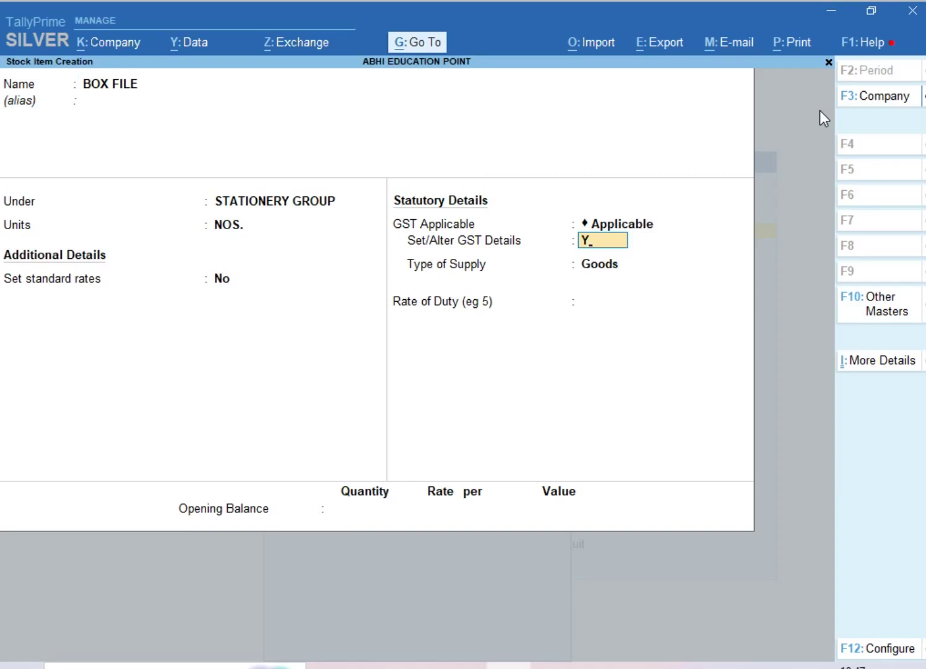
key("Return")
key("Return")
key("Return")
key("Return")
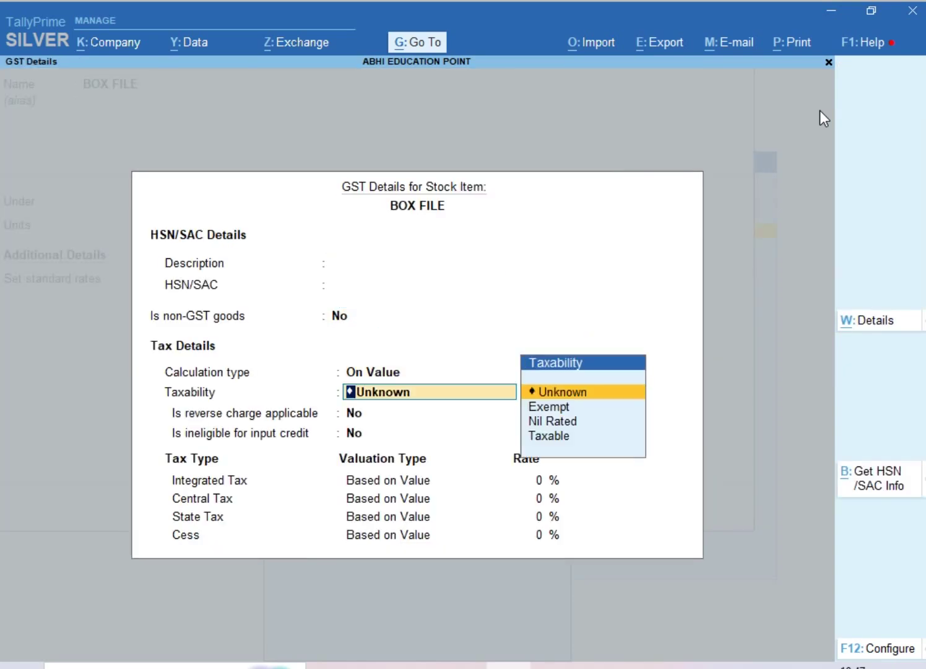
key("Down")
key("Down")
key("Down")
key("Return")
Set the integrated tax rate of BOX FILE to 18% and accept its GST details
key("Return")
key("Return")
type("1")
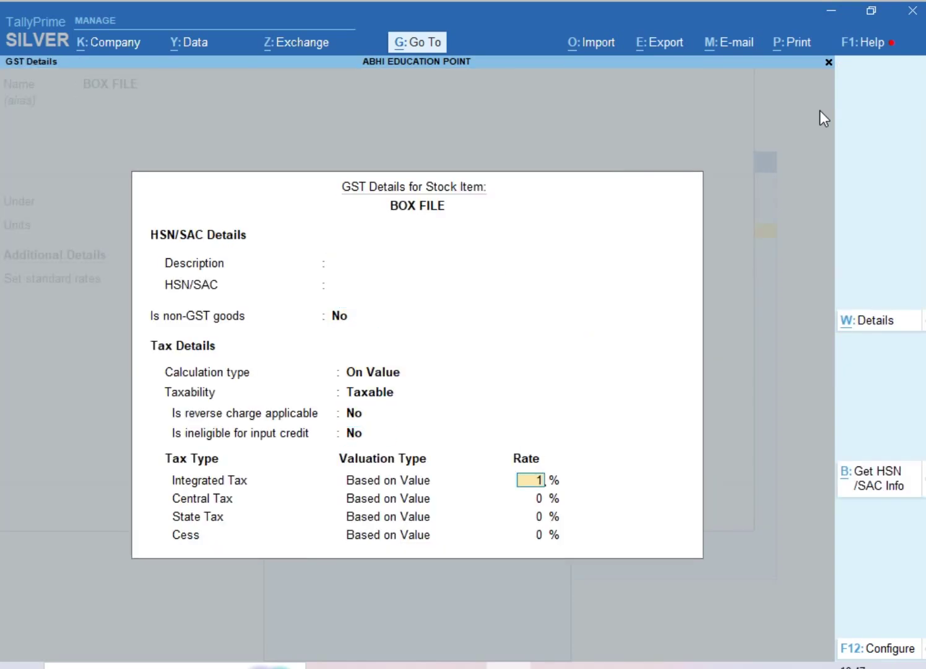
type("8")
key("Return")
key("Return")
key("Return")
key("Return")
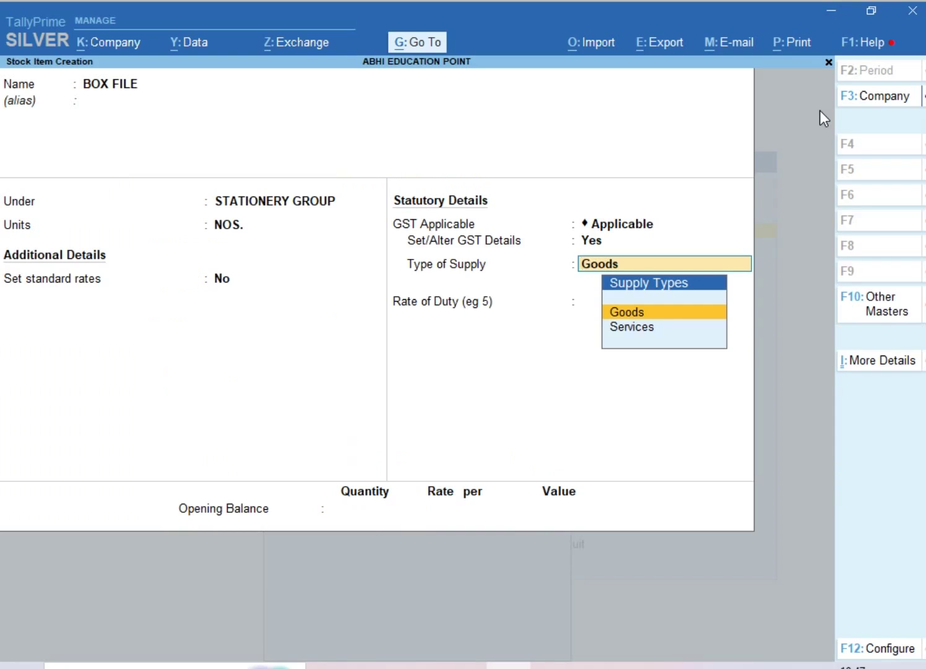
Save BOX FILE with Goods as its type of supply and no opening balance
key("Return")
key("Return")
key("Return")
key("Return")
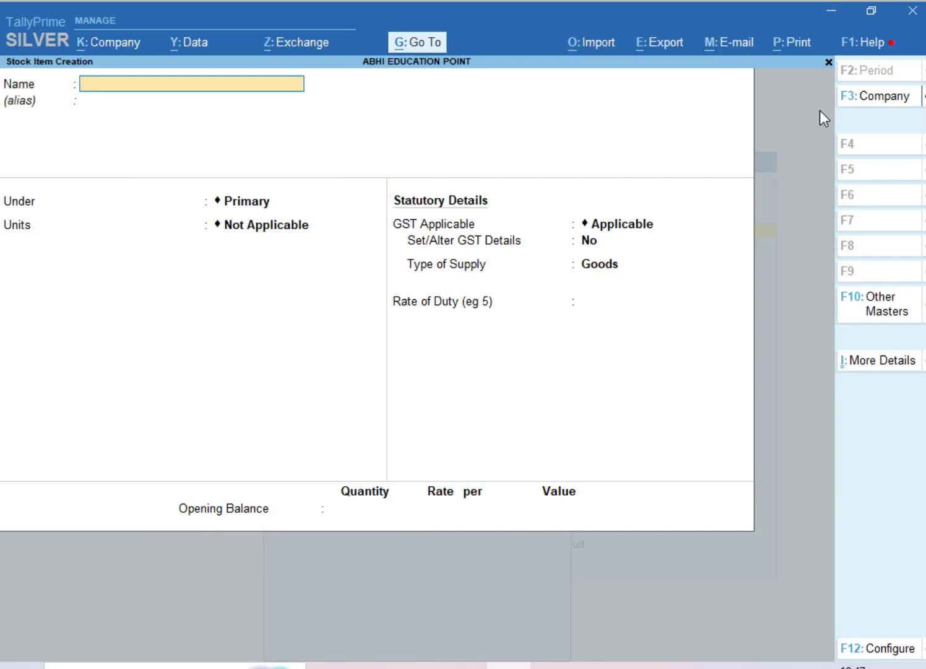
Name the next stock item STAPLER and assign it to STATIONERY GROUP with NOS. as its units
type("STAPLER")
key("Return")
key("Return")
key("Return")
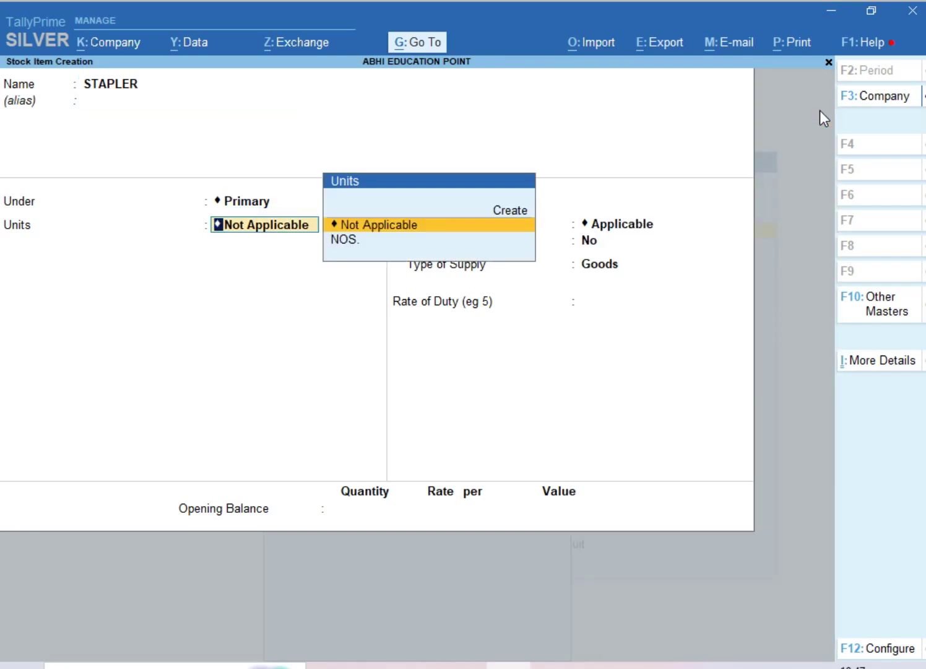
key("BackSpace")
key("Down")
key("Return")
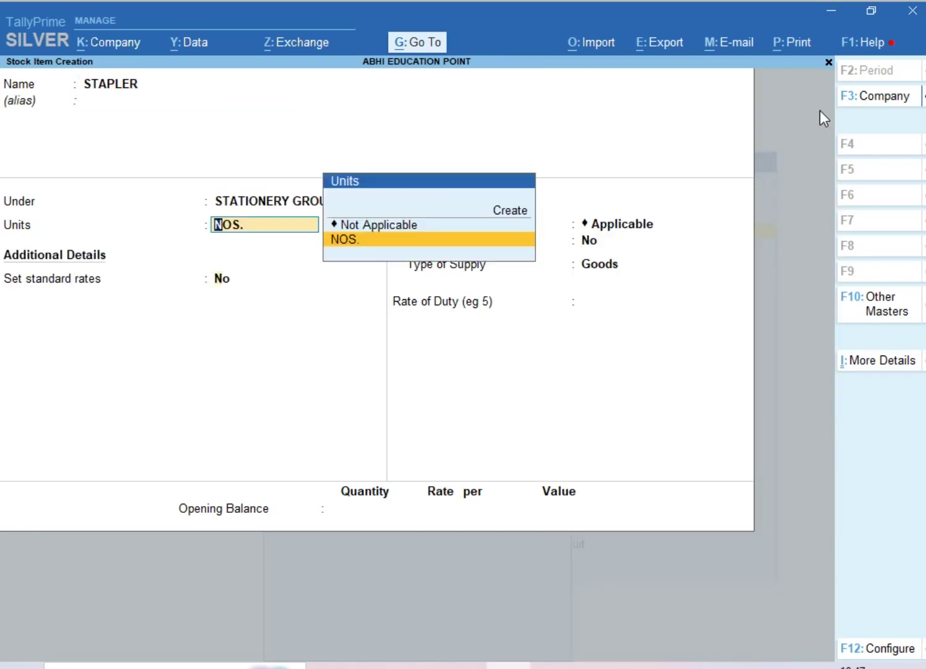
key("Return")
Enable GST details for STAPLER and set its taxability to Taxable, calculated on value
type("Y")
key("Return")
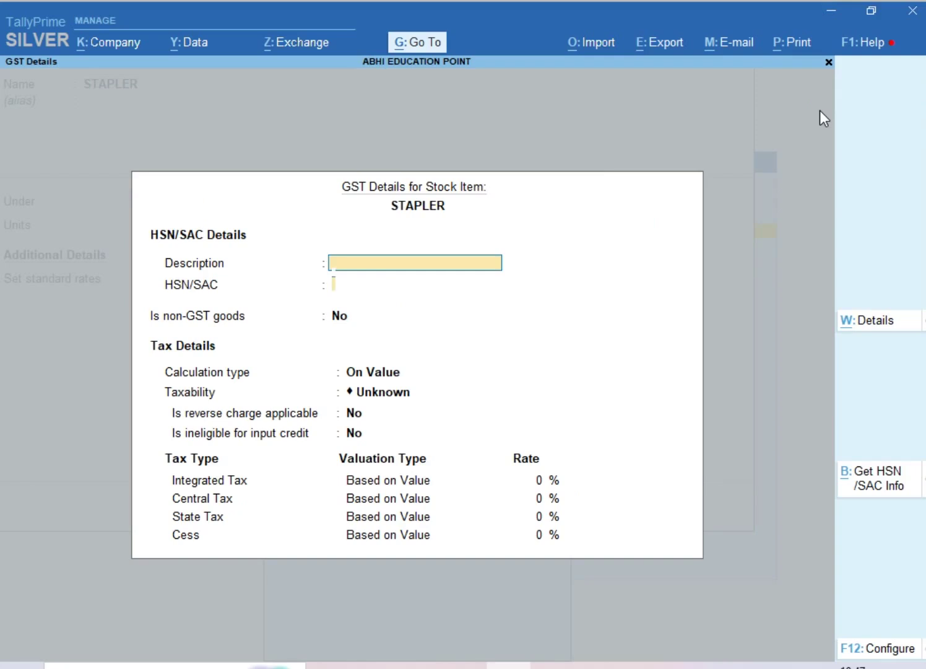
key("Return")
key("Return")
key("Return")
key("Return")
key("Down")
key("Down")
key("Down")
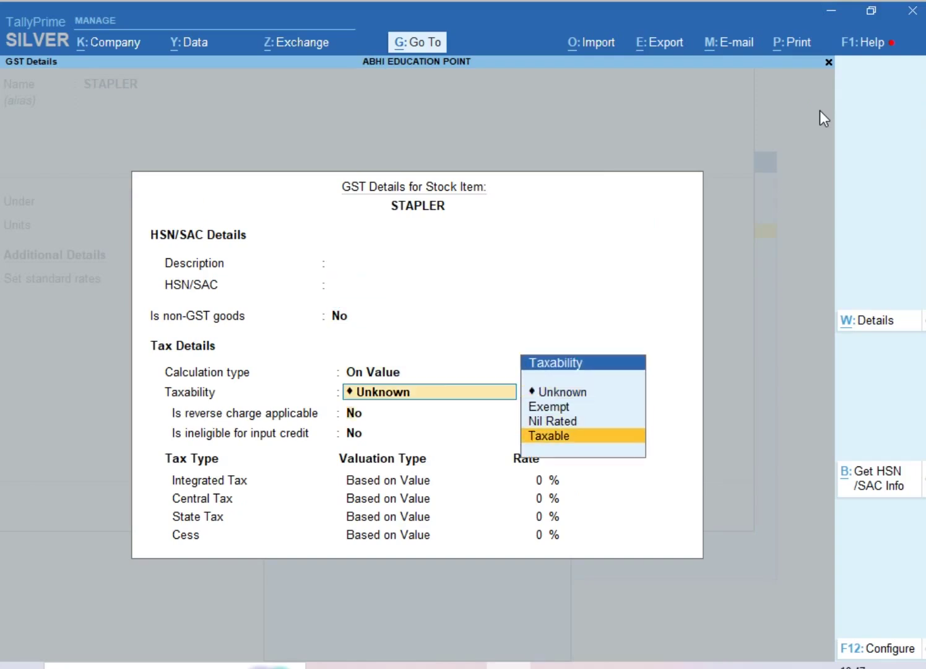
key("Return")
Set the integrated tax rate of STAPLER to 18% and accept its GST details
key("Return")
key("Return")
type("18")
key("Return")
key("Return")
key("Return")
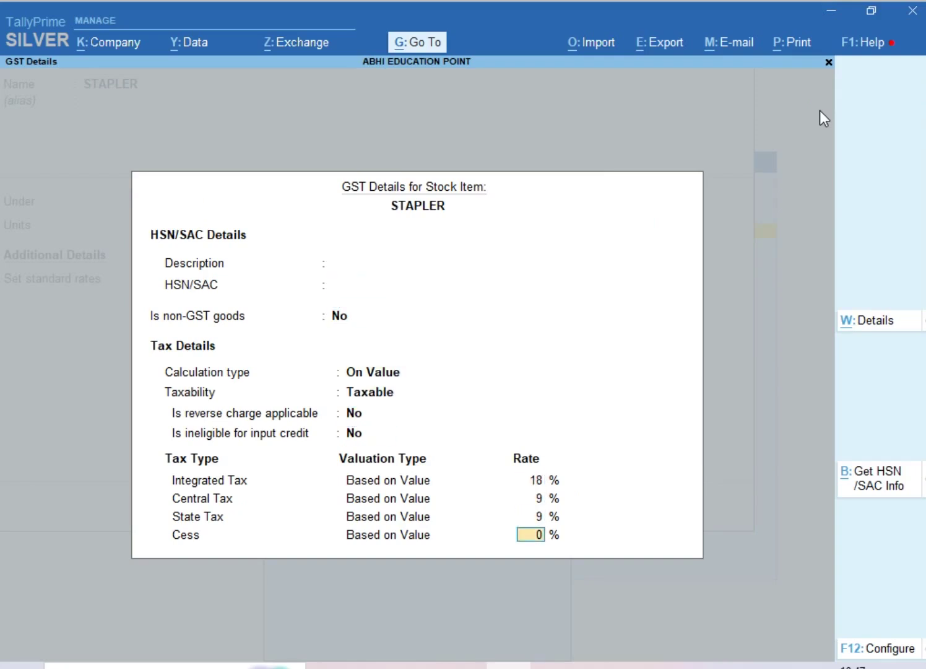
key("Return")
Save STAPLER with Goods as its type of supply and no opening balance
key("Return")
key("Return")
key("Return")
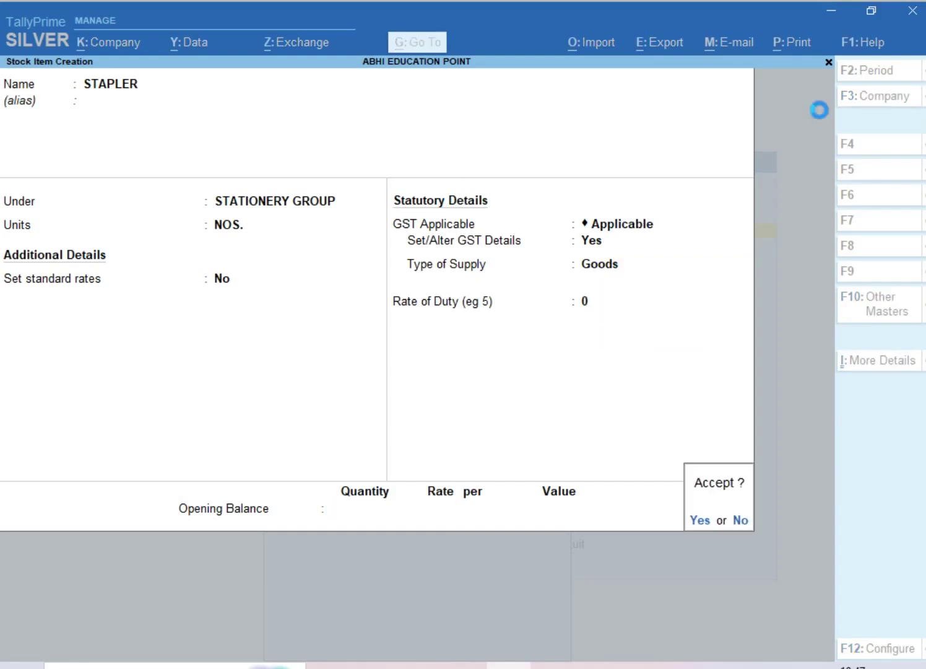
key("Return")
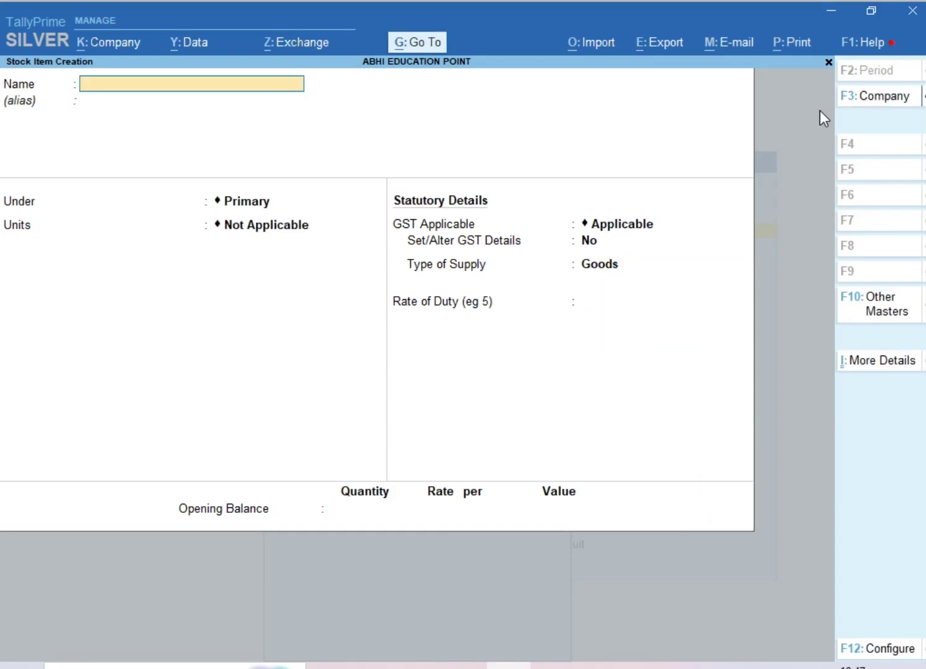
Name the next stock item PENCIL, placing it under Primary with NOS. as its units
type("PENCIL")
key("Return")
key("Return")
key("Return")
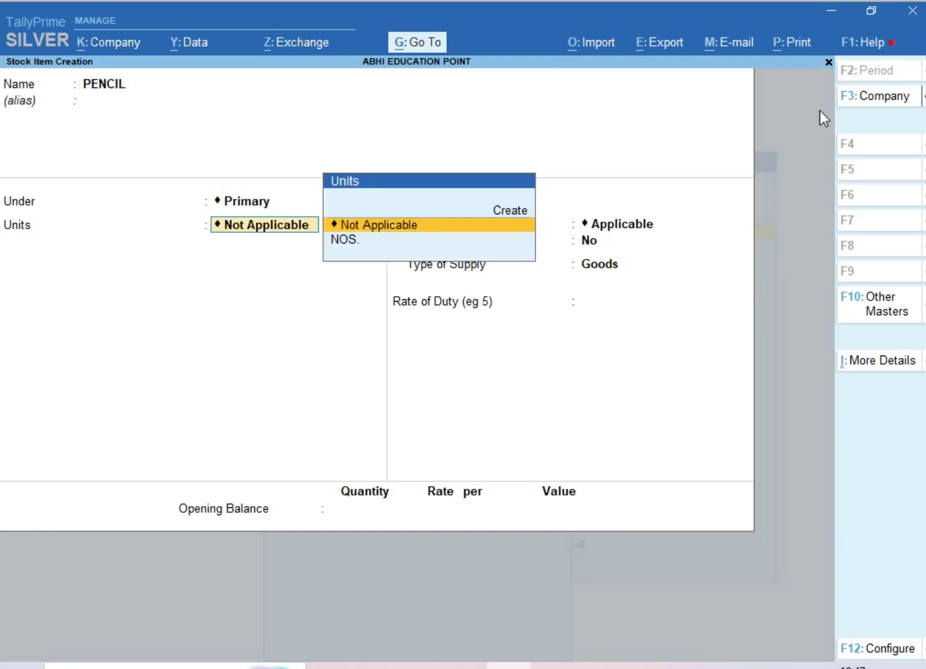
key("Down")
key("Return")
key("Return")
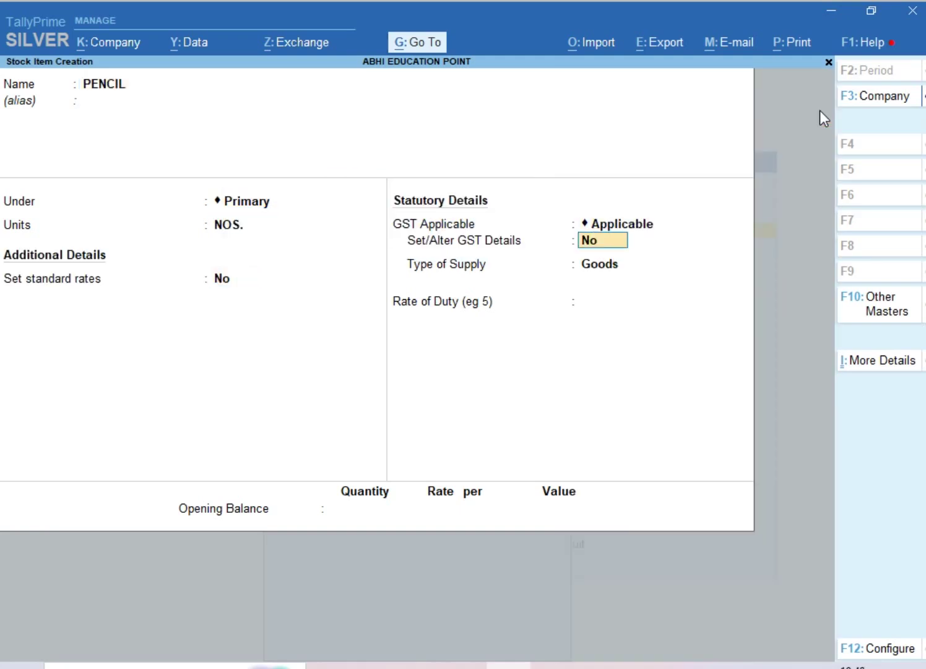
Enable GST details for PENCIL and set its taxability to Taxable, calculated on value
type("Y")
key("Return")
key("Return")
key("Return")
key("Return")
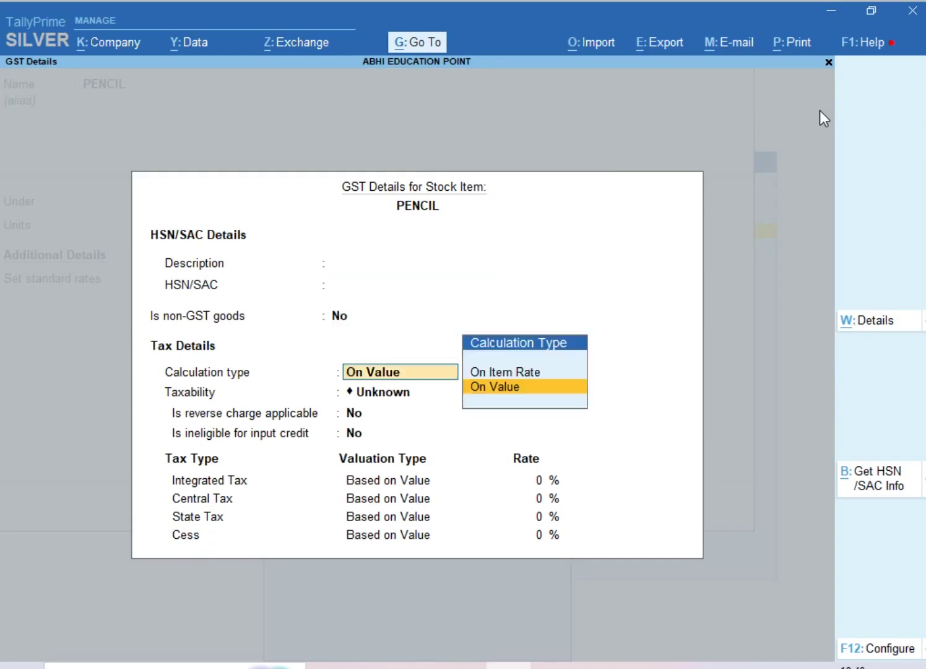
key("Return")
key("Down")
key("Down")
key("Down")
key("Return")
Set the integrated tax rate of PENCIL to 18% and accept its GST details
key("Return")
key("Return")
type("18")
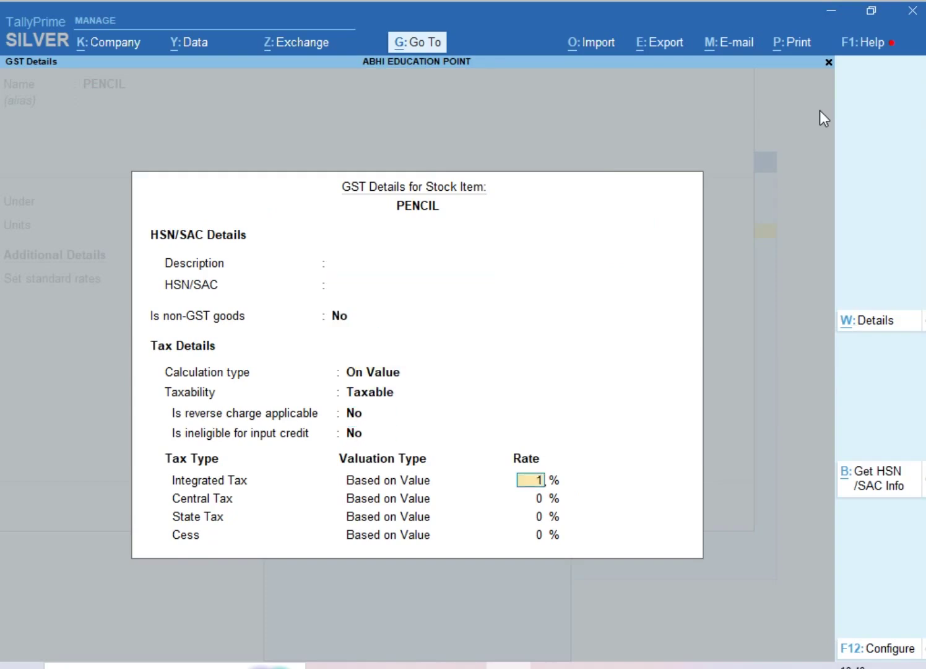
key("Return")
key("Return")
key("Return")
key("Return")
Save PENCIL with Goods as its type of supply and no opening balance
key("Return")
key("Return")
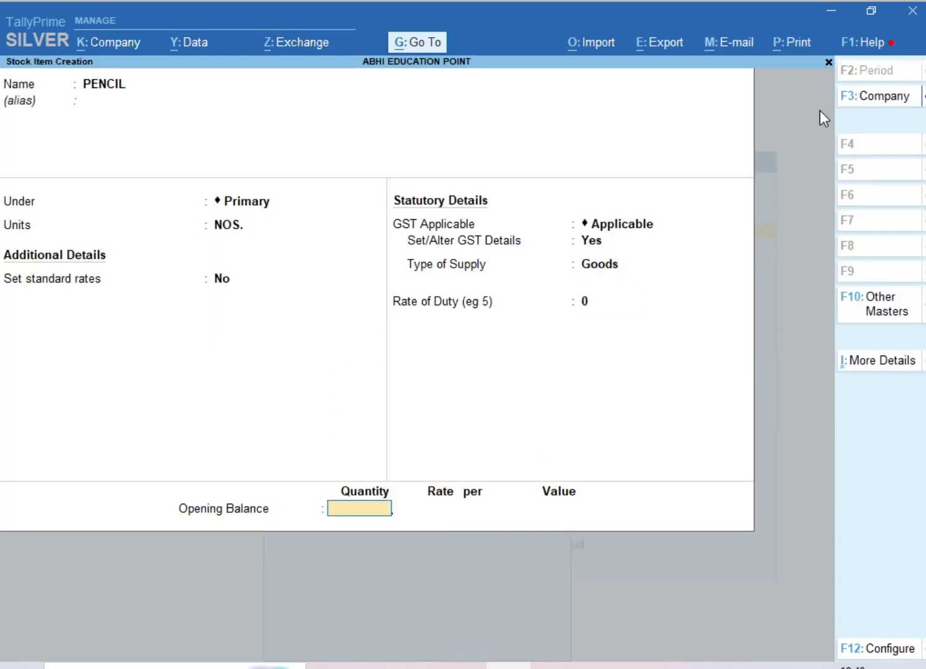
key("Return")
key("Return")
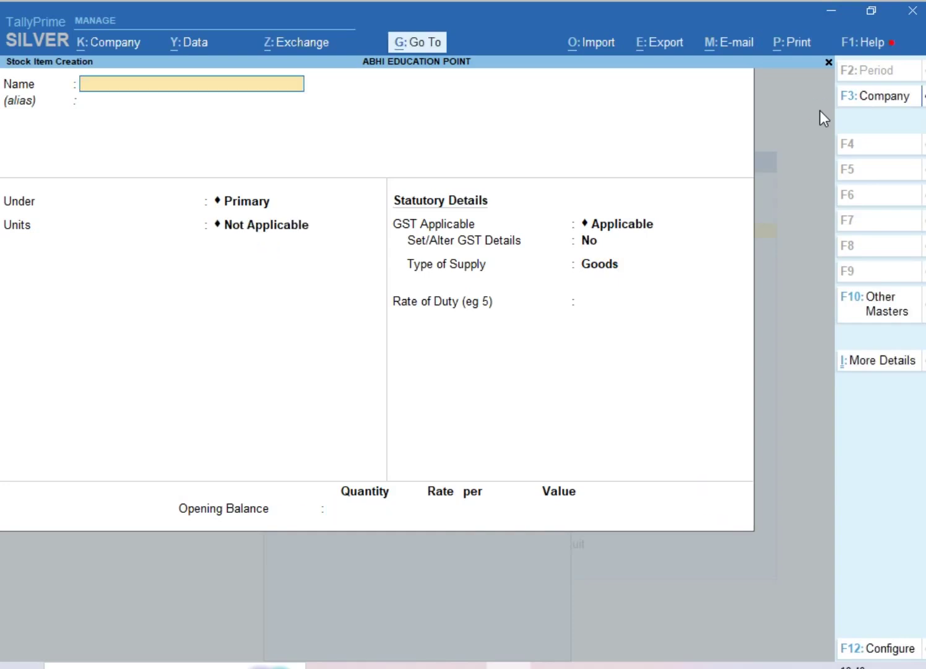
Leave stock item creation and start a new purchase voucher
key("Escape")
key("Return")
key("Escape")
key("Escape")
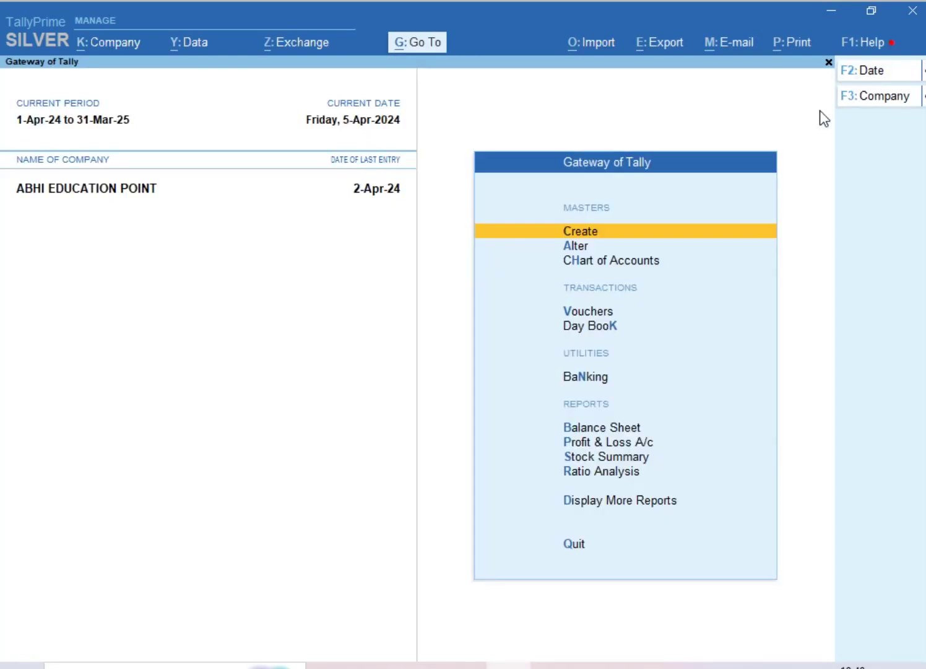
key("Down")
key("Down")
key("Down")
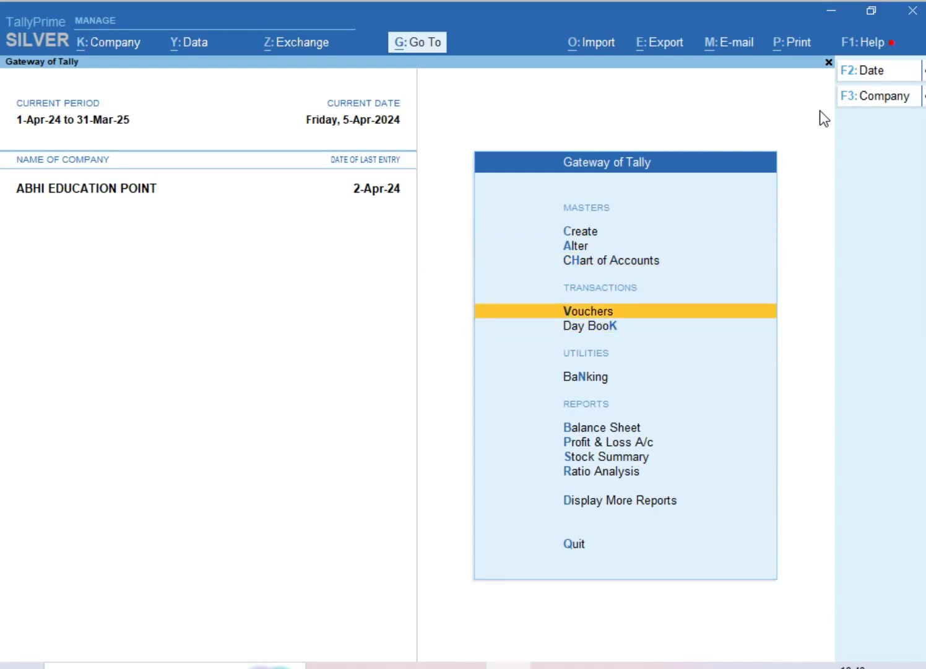
key("Return")
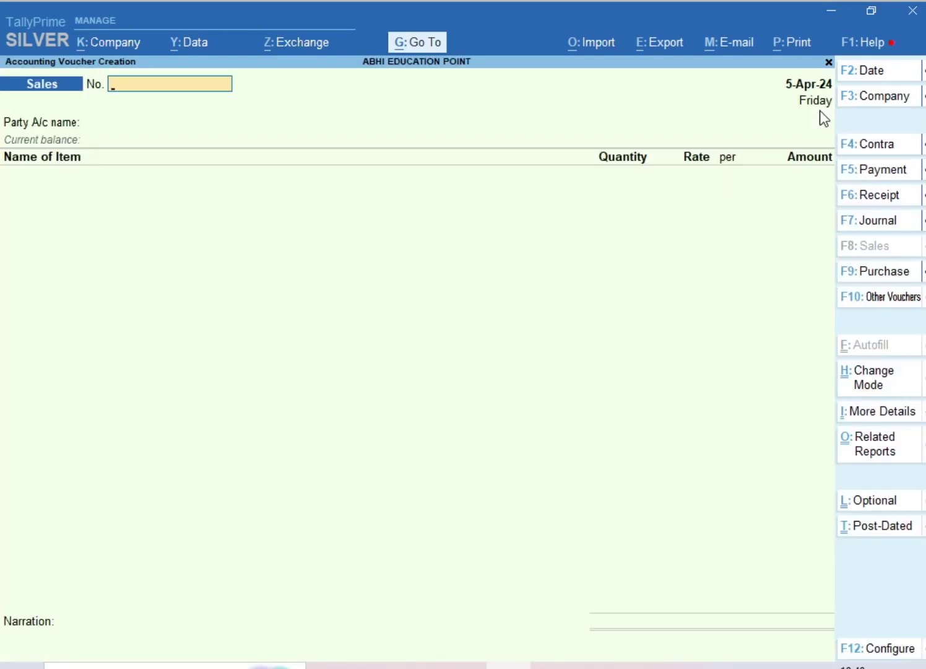
key("F9")
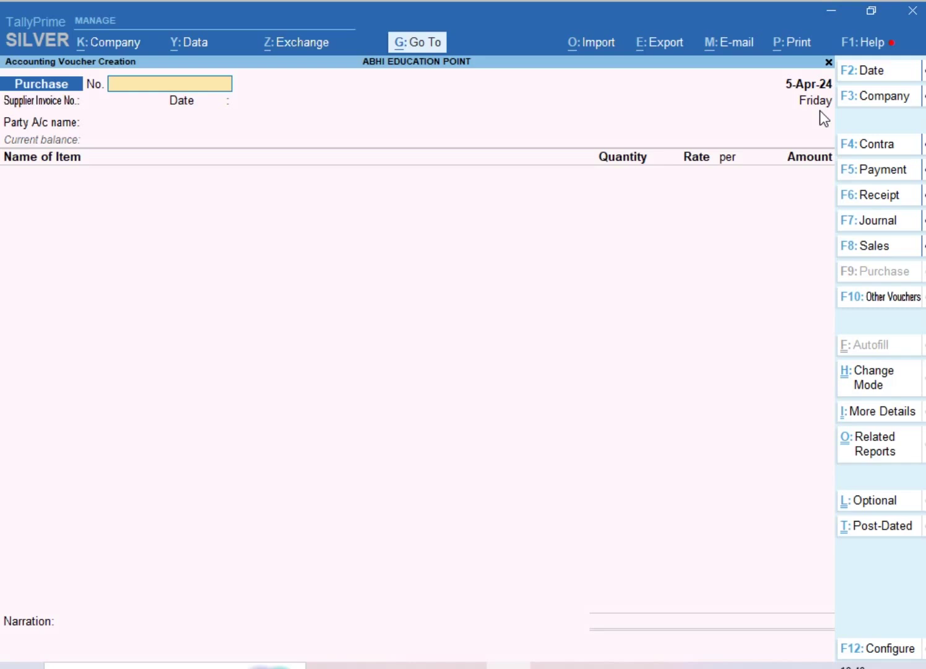
Number the purchase voucher 1234 and date it 10-Apr-24, leaving the supplier invoice number blank
type("1234")
key("Return")
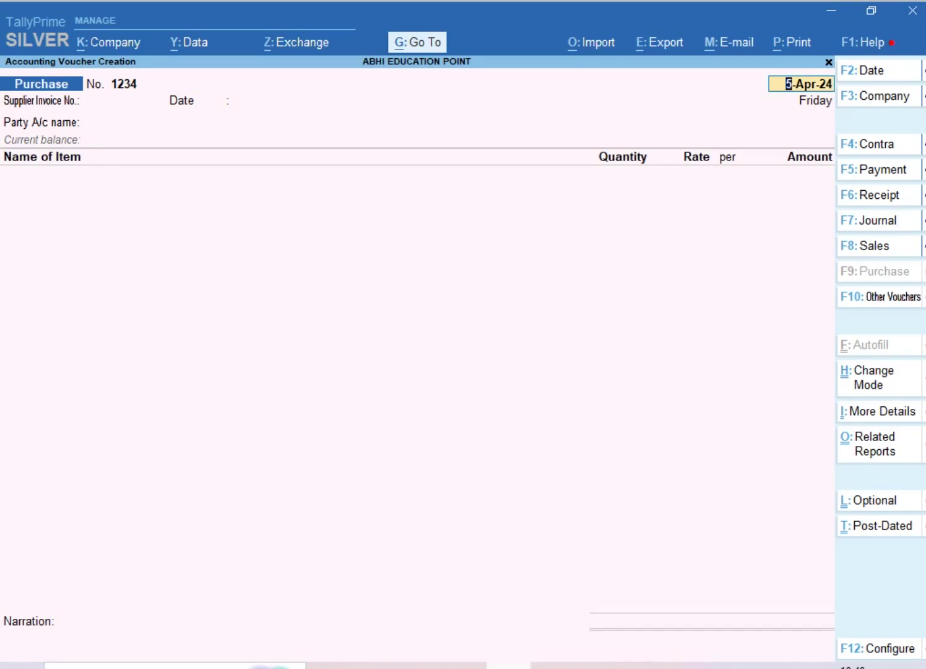
type("10-4")
key("Return")
key("Return")
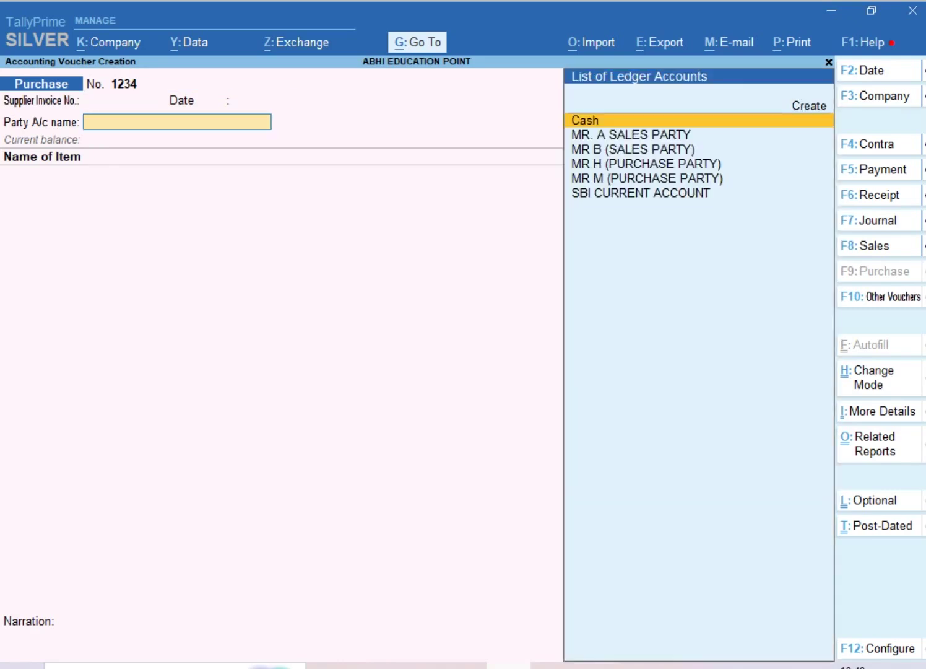
Choose MR H (PURCHASE PARTY) as the party account of the purchase voucher
key("Down")
key("Down")
key("Down")
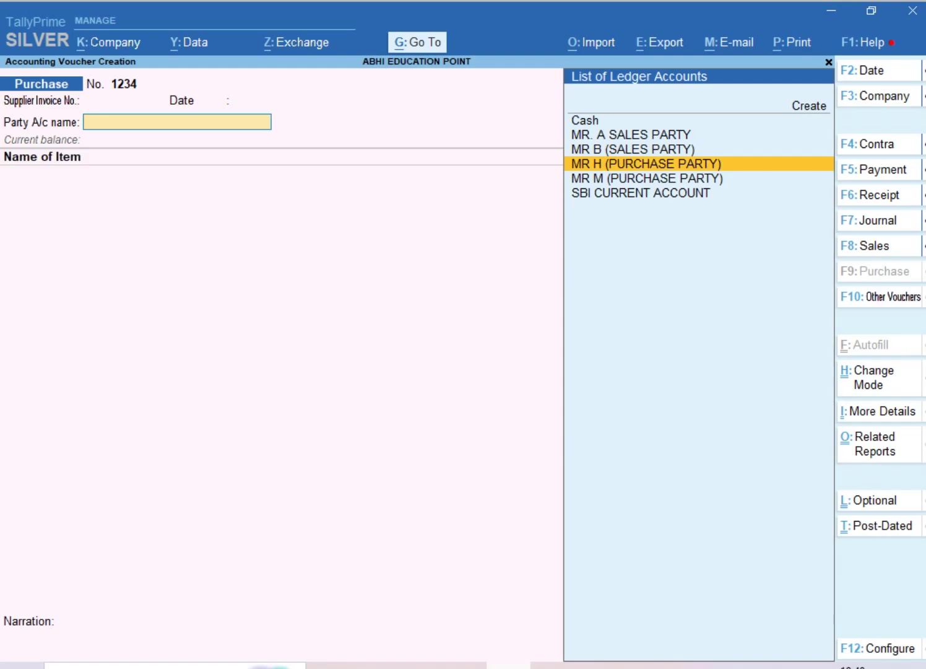
key("Return")
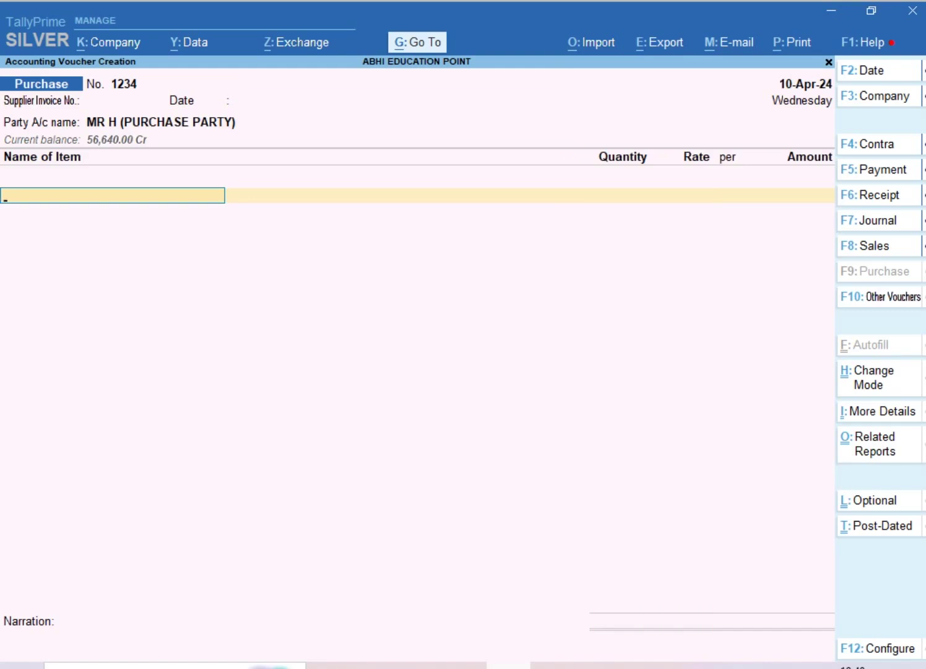
Enter BALL PEN as the first item with a quantity of 50 NOS. at a rate of 8
type("A")
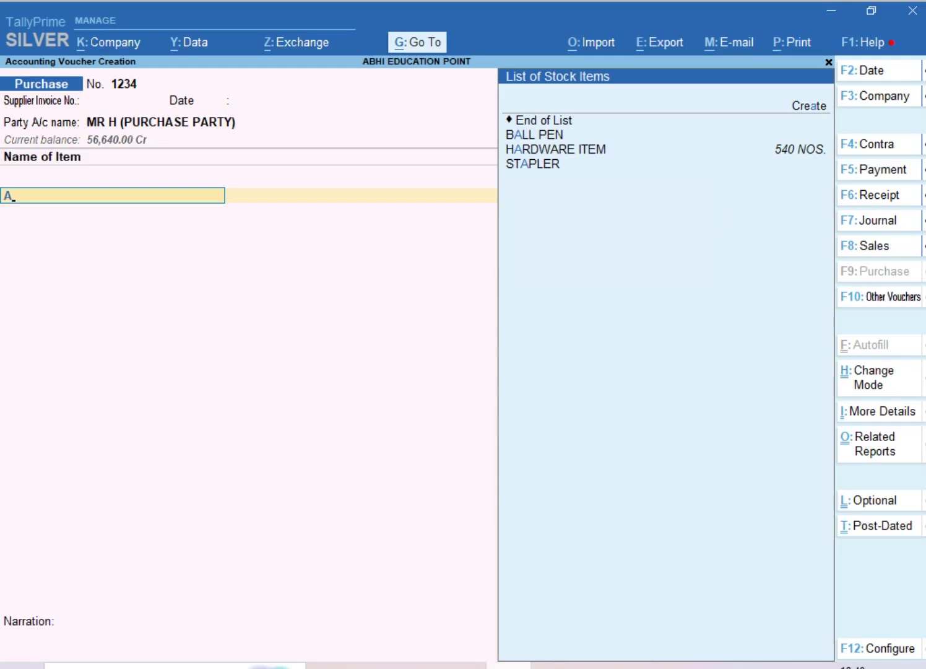
key("Down")
key("Return")
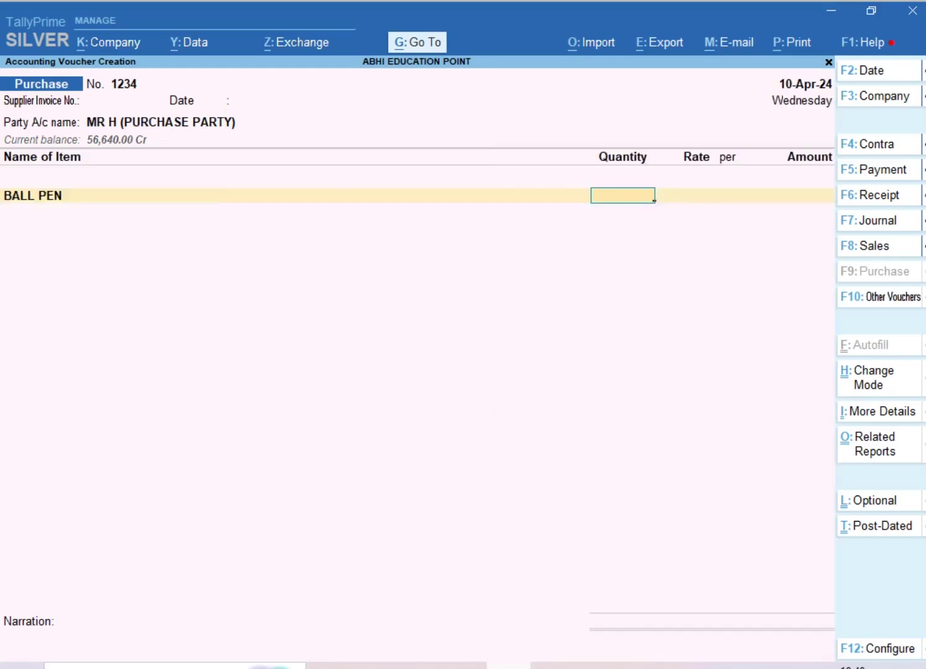
type("50")
key("Return")
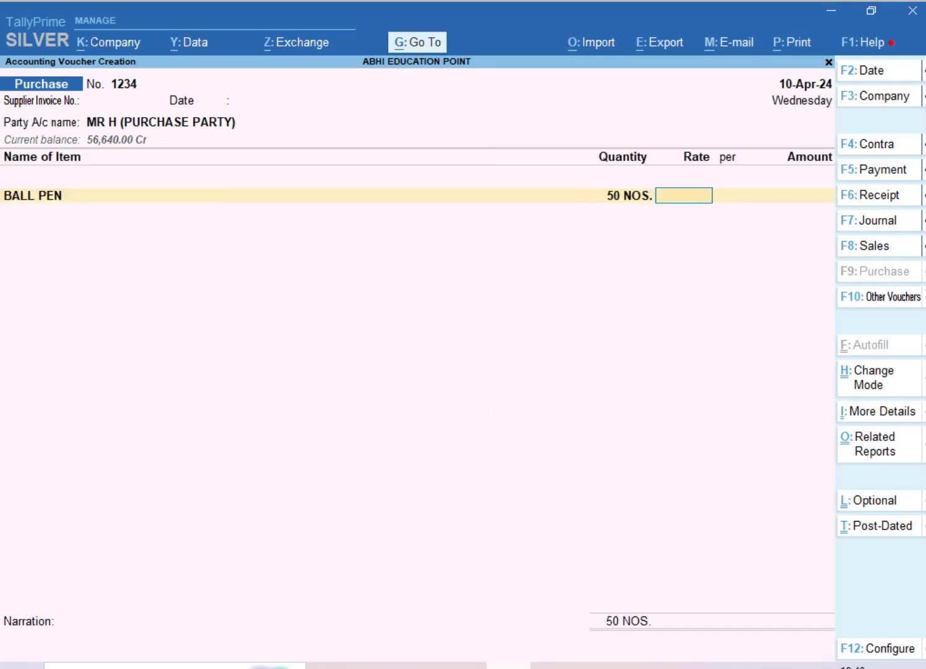
type("8")
key("Return")
key("Return")
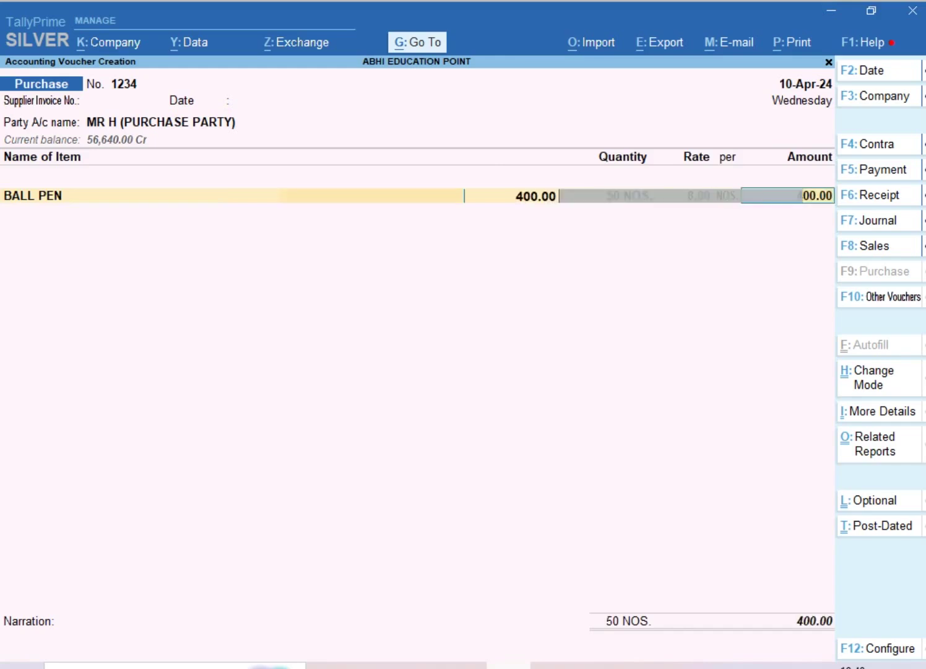
Select the LOCAL PURCHASE @ 18% ledger in the accounting details for BALL PEN
key("Return")
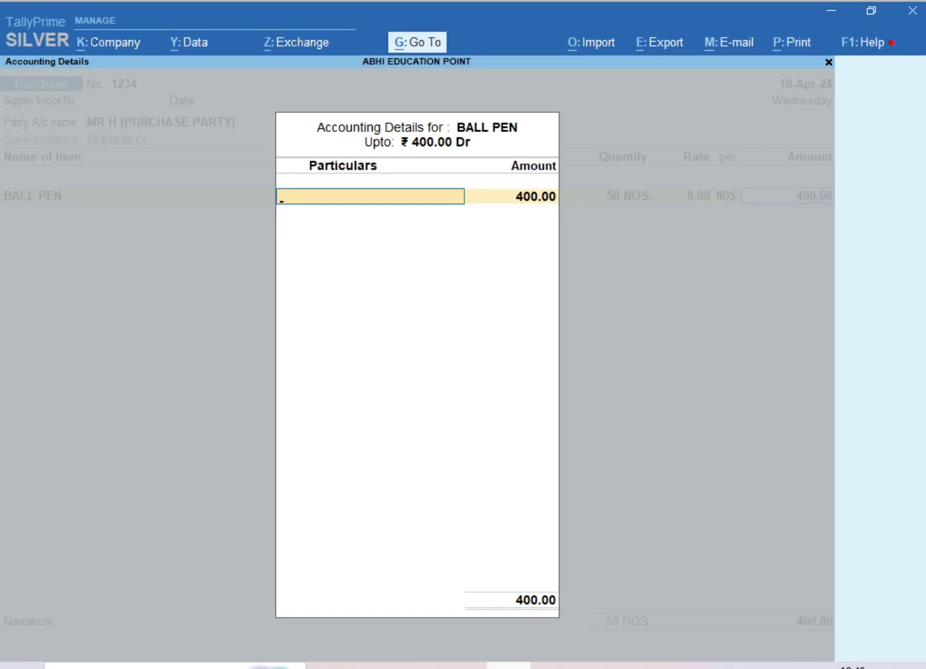
type("L")
key("Up")
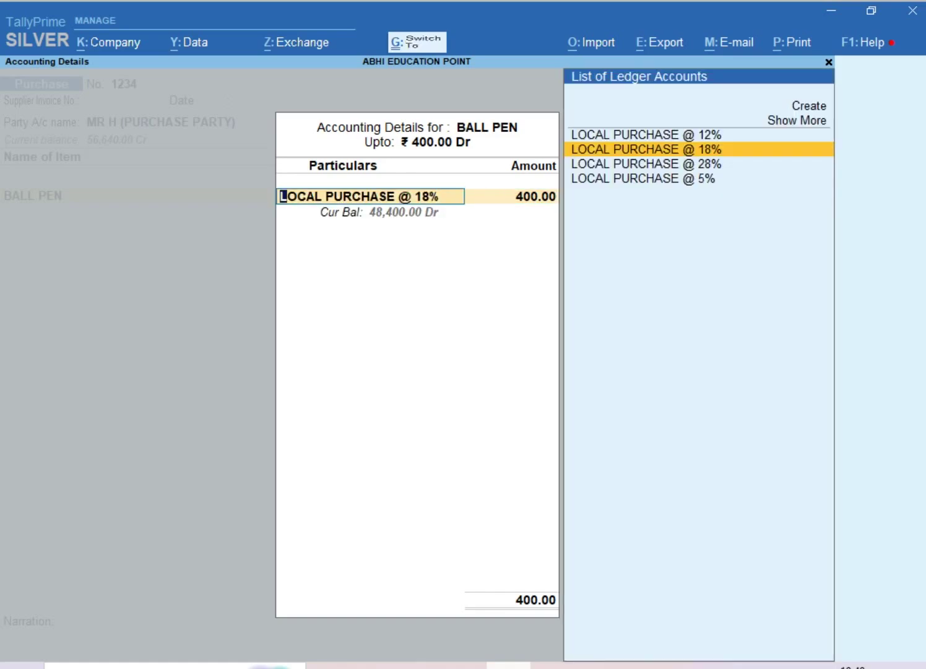
Examine the group and statutory settings of the LOCAL PURCHASE @ 18% ledger, and quit without altering it
key("ctrl+Return")
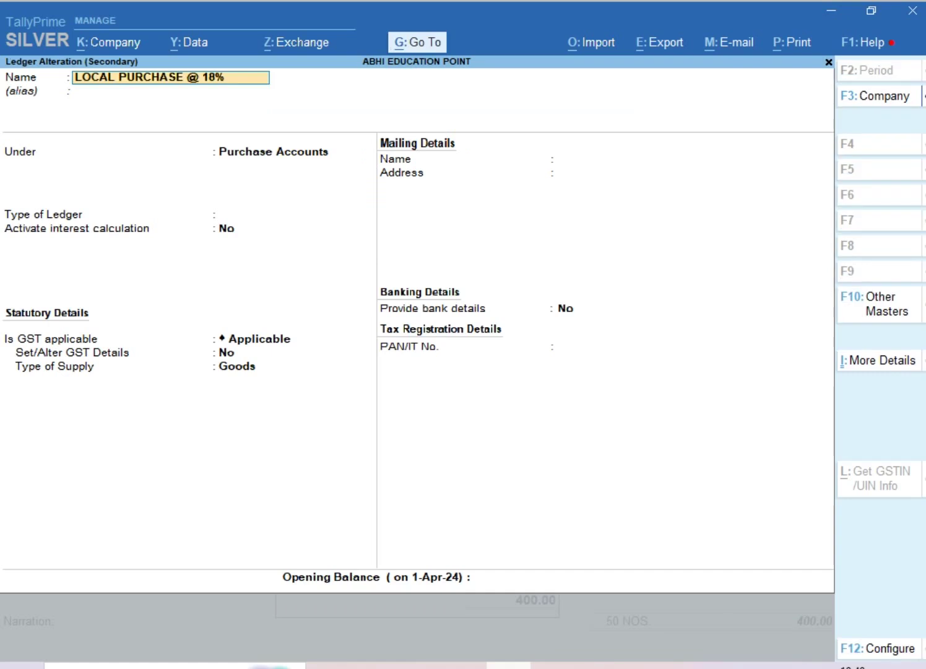
key("Return")
key("Return")
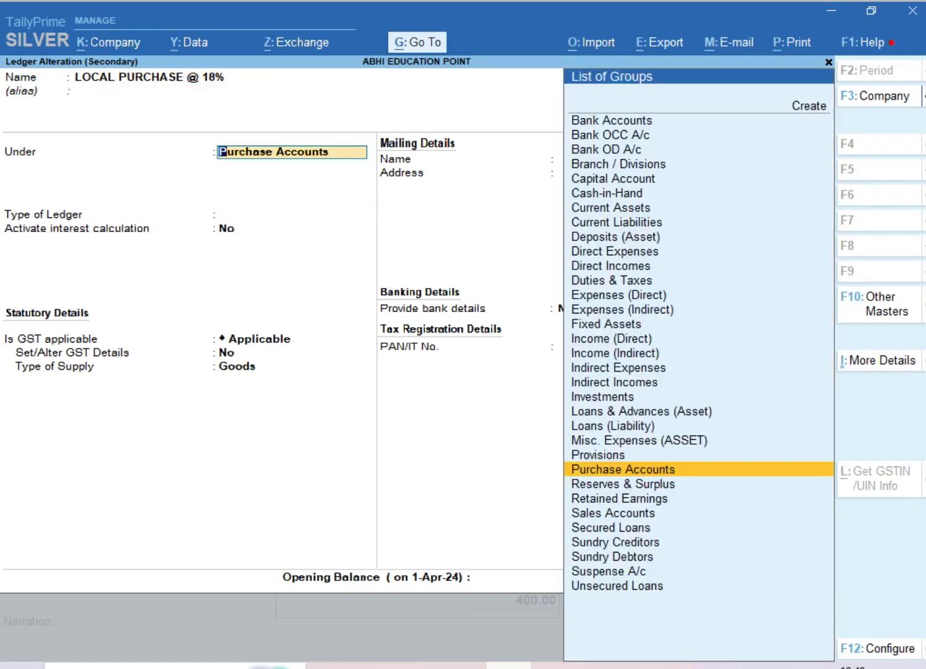
key("Escape")
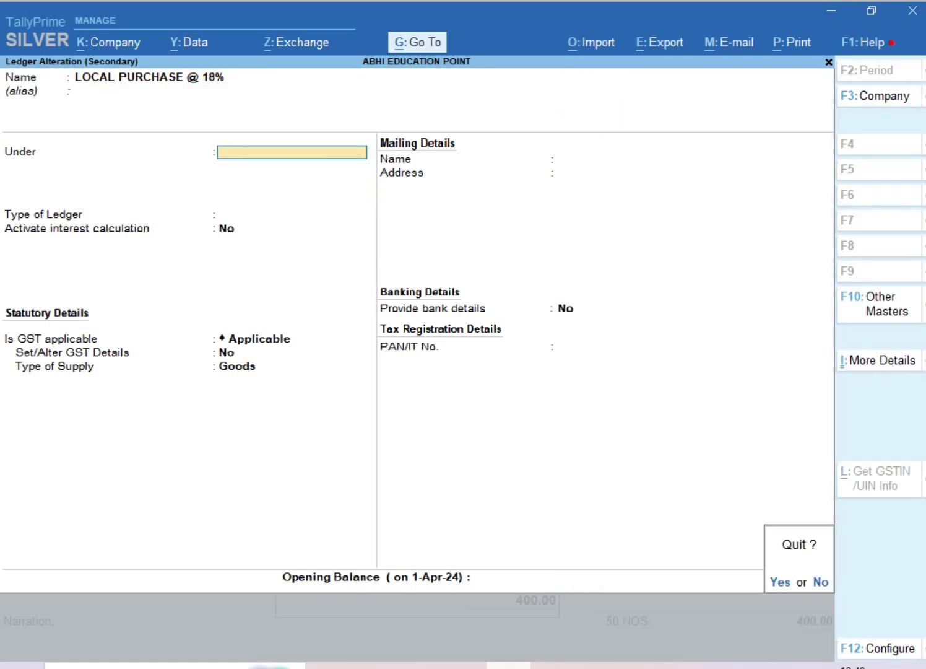
key("y")
Accept the full BALL PEN amount under LOCAL PURCHASE @ 18%
key("Return")
key("Return")
key("Return")
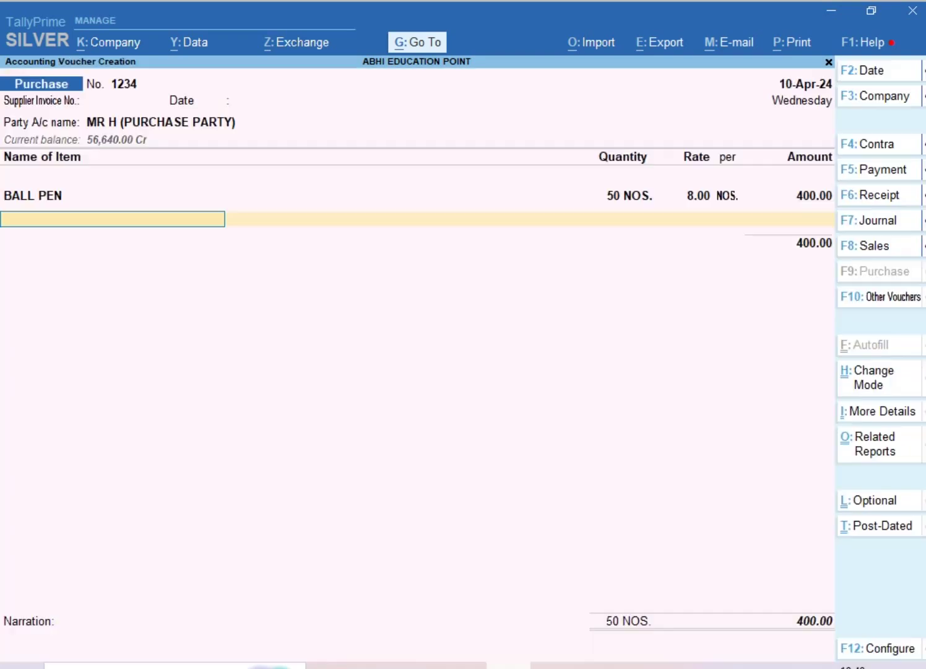
Enter BOX FILE as the second item with a quantity of 50 NOS. at a rate of 16
type("B")
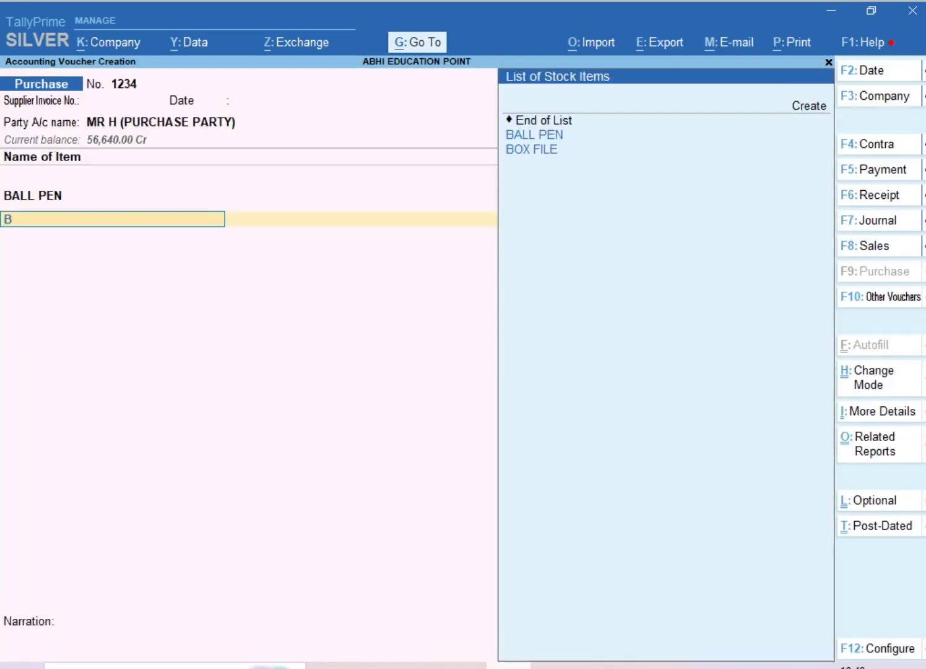
key("Down")
key("Return")
key("Return")
type("1")
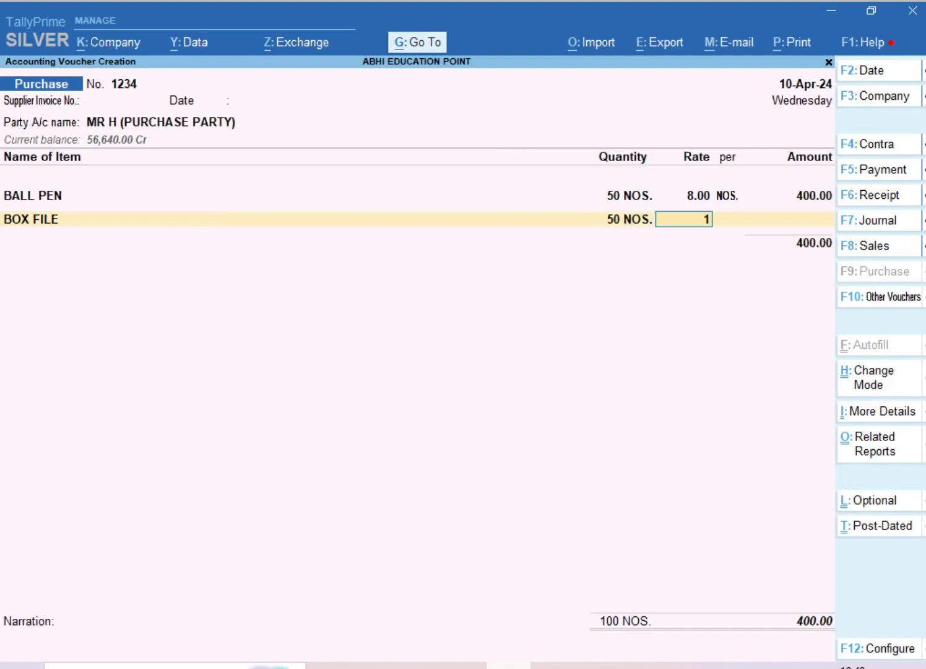
type("6")
key("Return")
key("Return")
Allocate the BOX FILE amount to the LOCAL PURCHASE @ 18% ledger
key("Return")
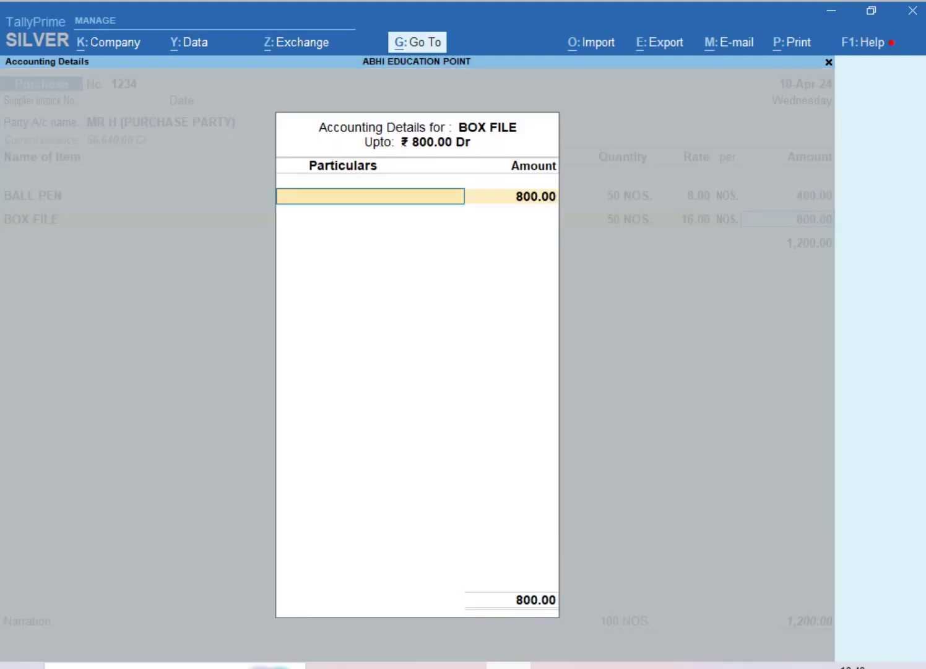
type("L")
key("Down")
key("Down")
key("Up")
key("Return")
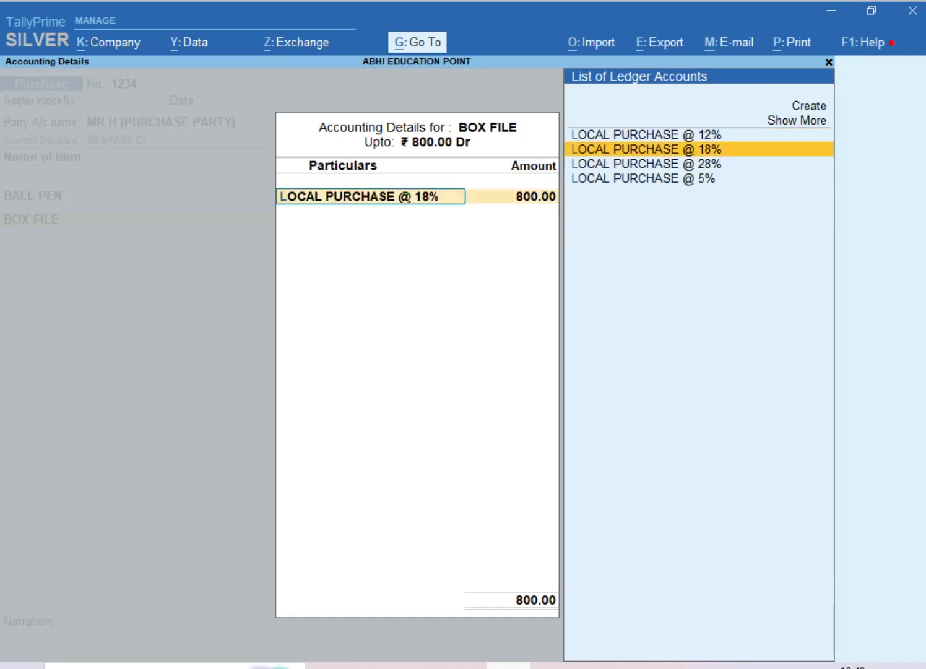
key("Return")
key("Return")
Enter STAPLER as the third item with a quantity of 10 NOS. at a rate of 18
type("S")
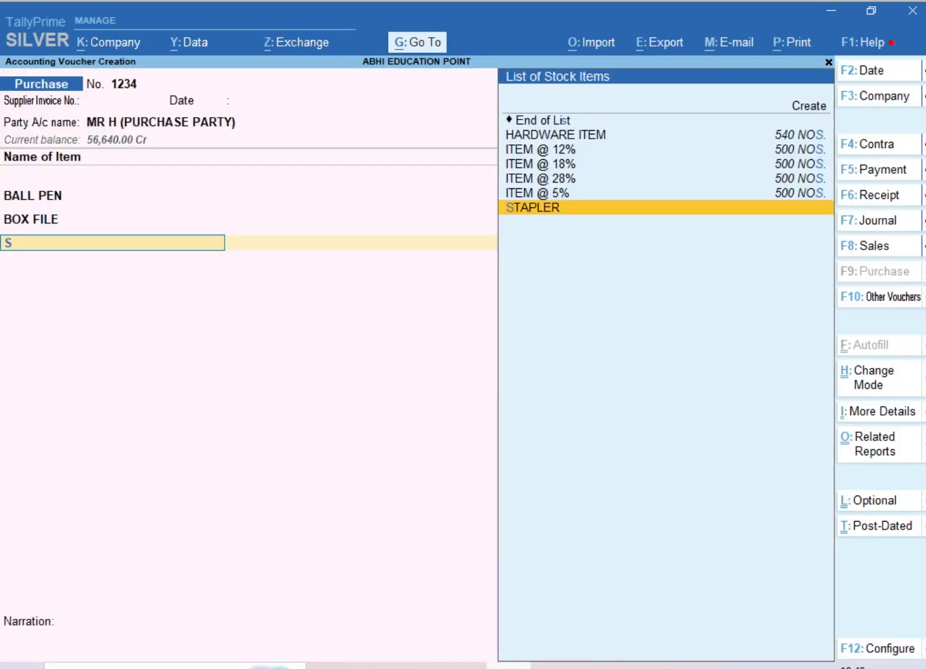
key("Return")
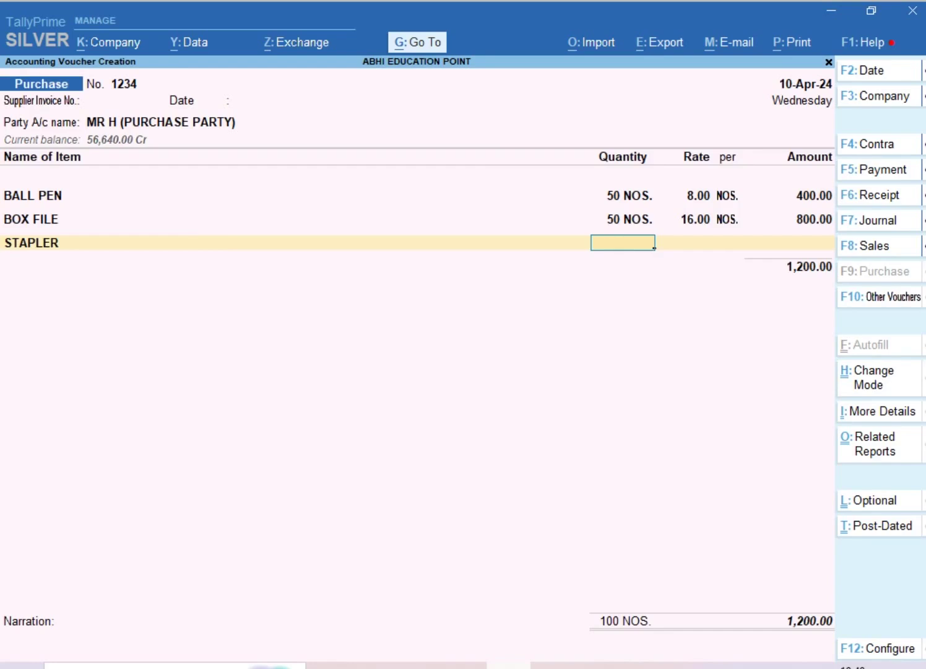
type("10")
key("Return")
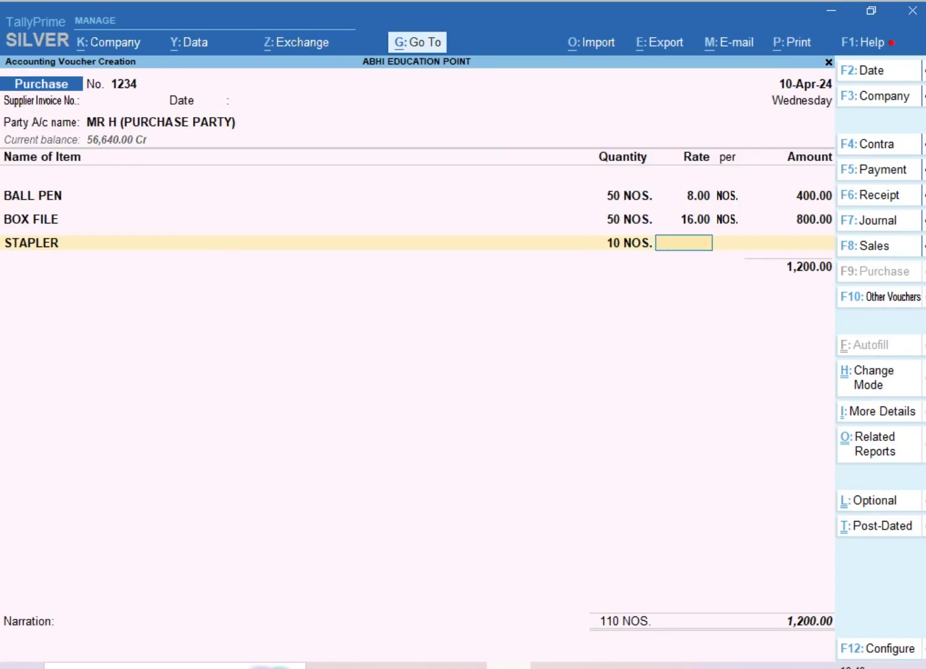
type("18")
key("Return")
key("Return")
Allocate the STAPLER amount to the LOCAL PURCHASE @ 18% ledger
key("Return")
type("L")
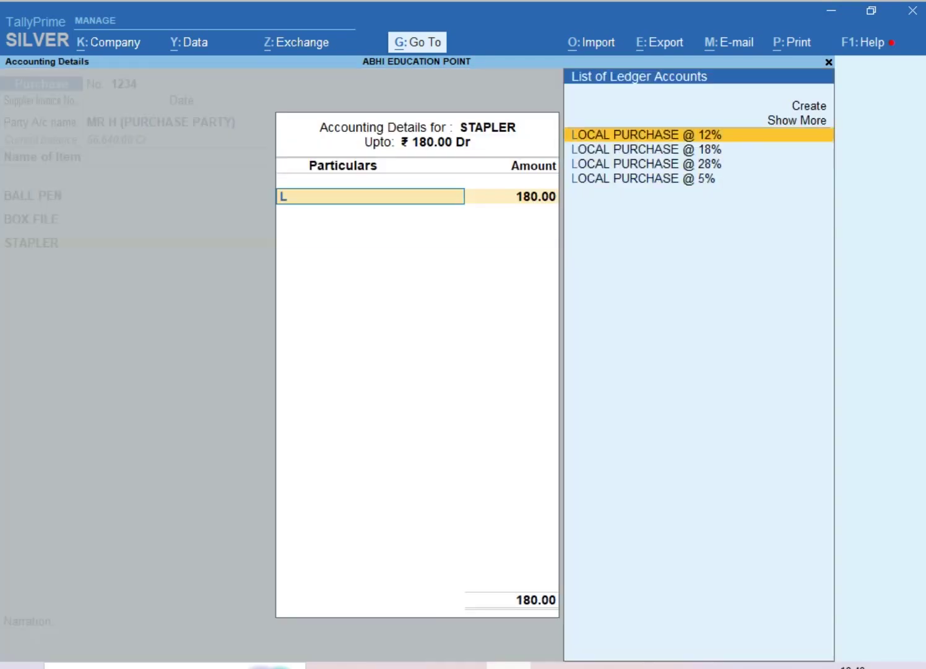
key("Down")
key("Return")
key("Return")
Go back to the BALL PEN line, set its quantity to 100 NOS., and accept its accounting allocation
key("BackSpace")
key("BackSpace")
key("BackSpace")
key("BackSpace")
key("BackSpace")
key("BackSpace")
key("BackSpace")
key("BackSpace")
key("BackSpace")
key("BackSpace")
key("BackSpace")
key("BackSpace")
key("BackSpace")
key("BackSpace")
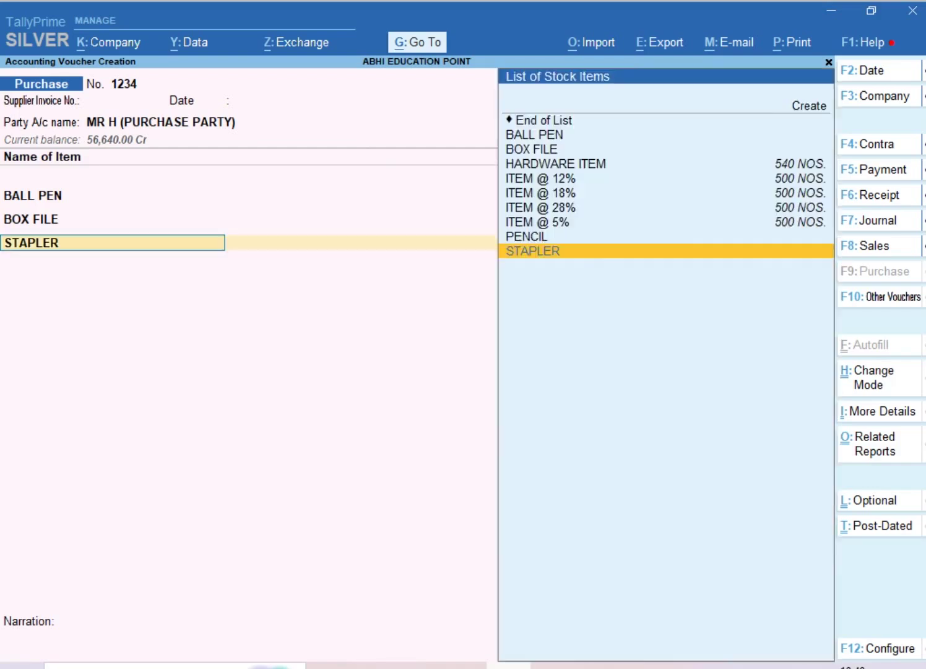
type("100")
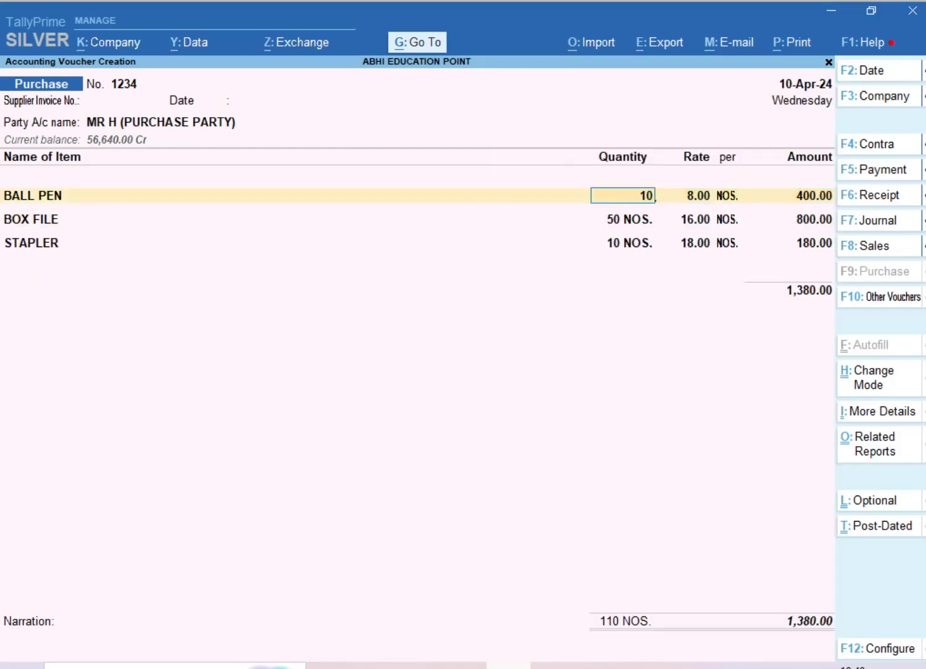
key("Return")
key("Return")
key("Return")
key("Return")
key("Return")
Set the BOX FILE quantity to 100 NOS. and accept its accounting allocation
key("Return")
key("Return")
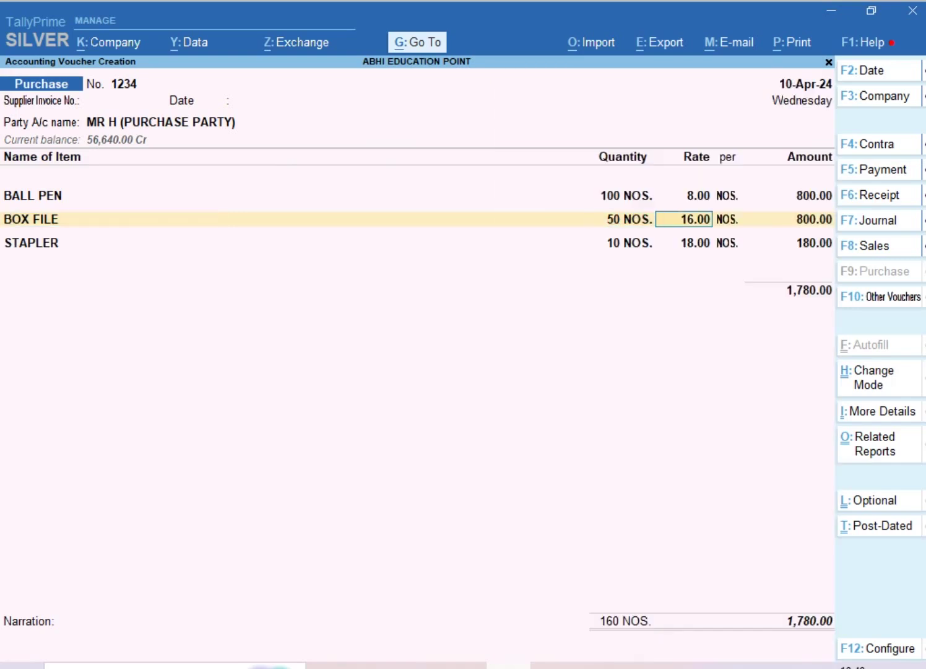
key("BackSpace")
type("100")
key("Return")
key("Return")
key("Return")
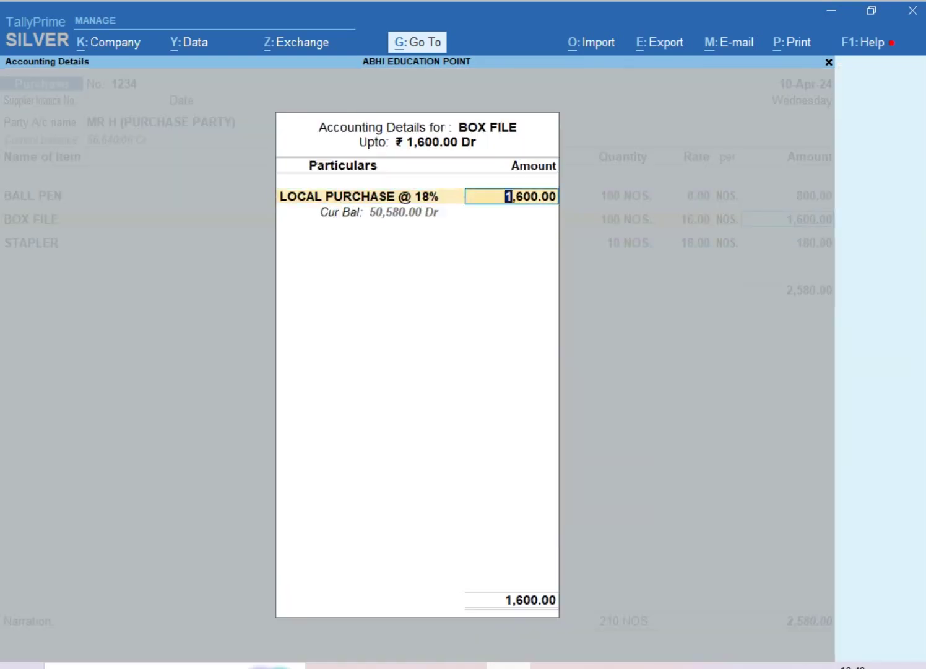
key("Return")
Set the STAPLER quantity to 50 NOS
key("Return")
key("BackSpace")
type("50")
key("Return")
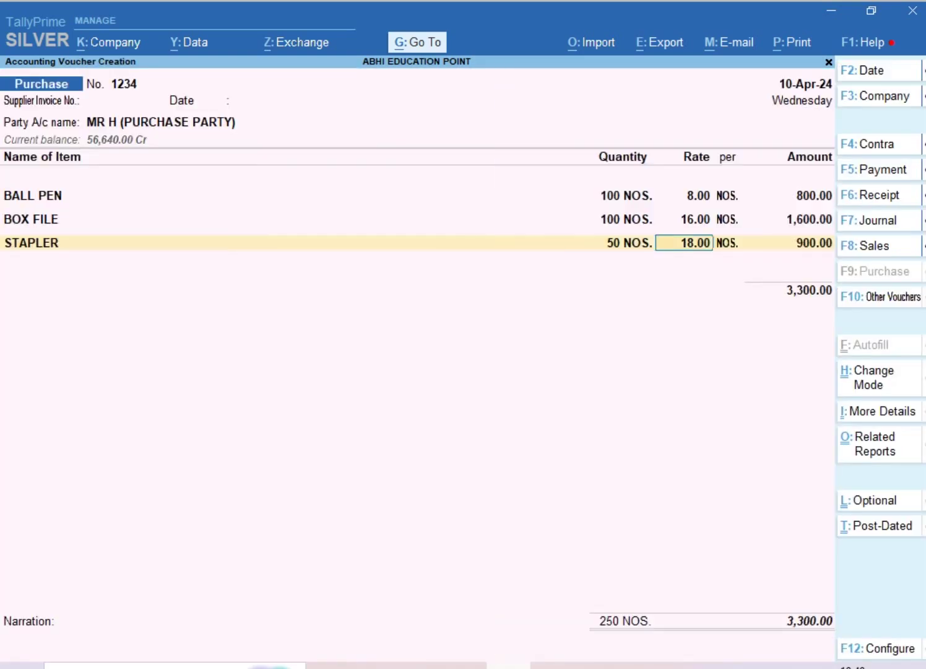
Accept the STAPLER line's rate and its accounting allocation
key("Return")
key("Return")
key("Return")
key("Return")
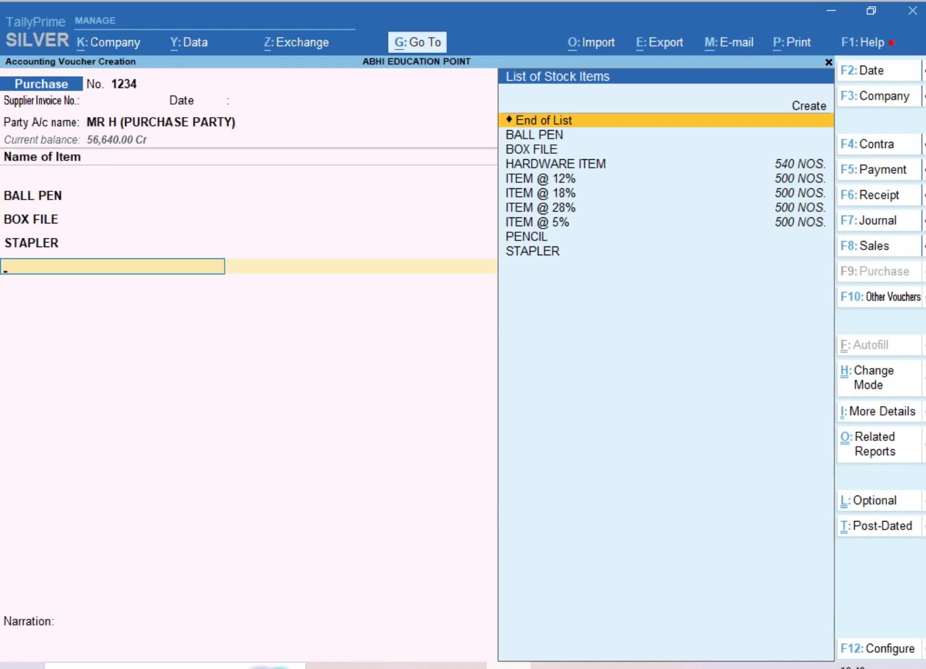
Add the PENCIL stock item with a quantity of 100 NOS. at a rate of 8
key("Down")
key("Down")
key("Down")
key("Down")
key("Down")
key("Down")
key("Down")
key("Down")
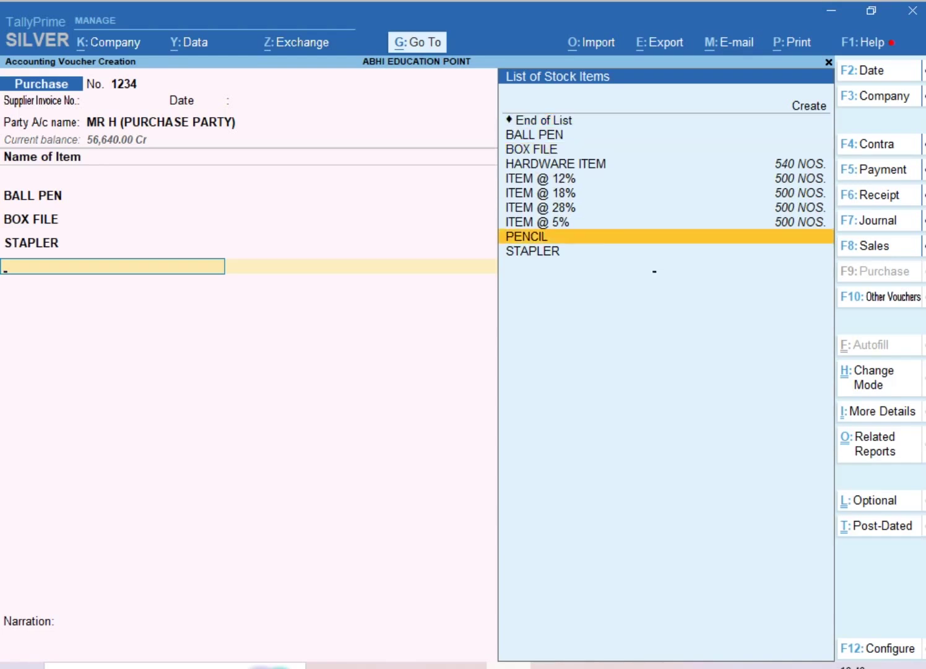
key("Return")
type("100")
key("Return")
type("8")
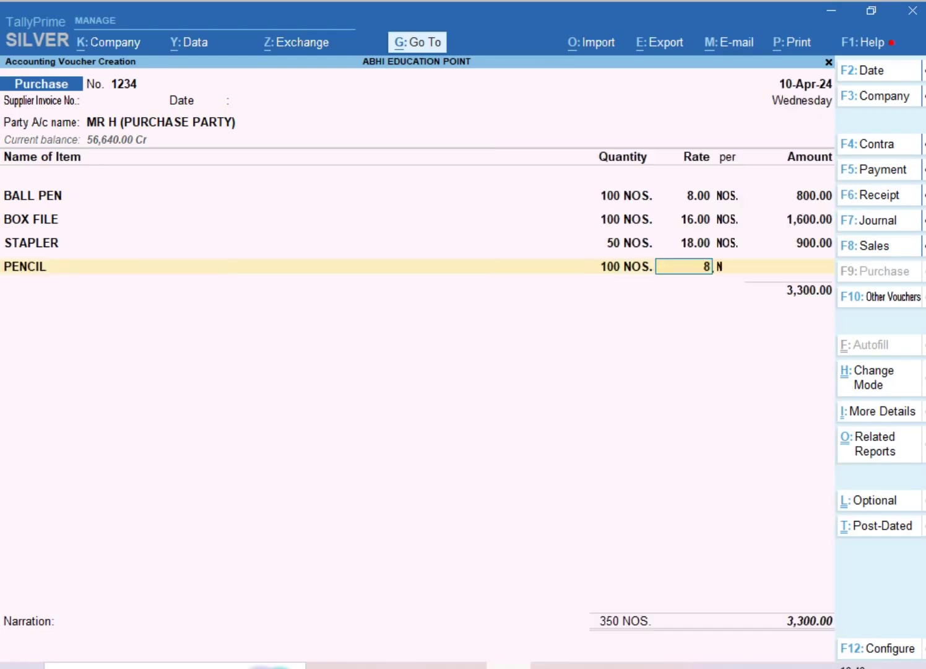
Allocate the PENCIL amount to the LOCAL PURCHASE @ 18% ledger and finish the item list
key("Return")
key("Return")
key("Return")
type("L")
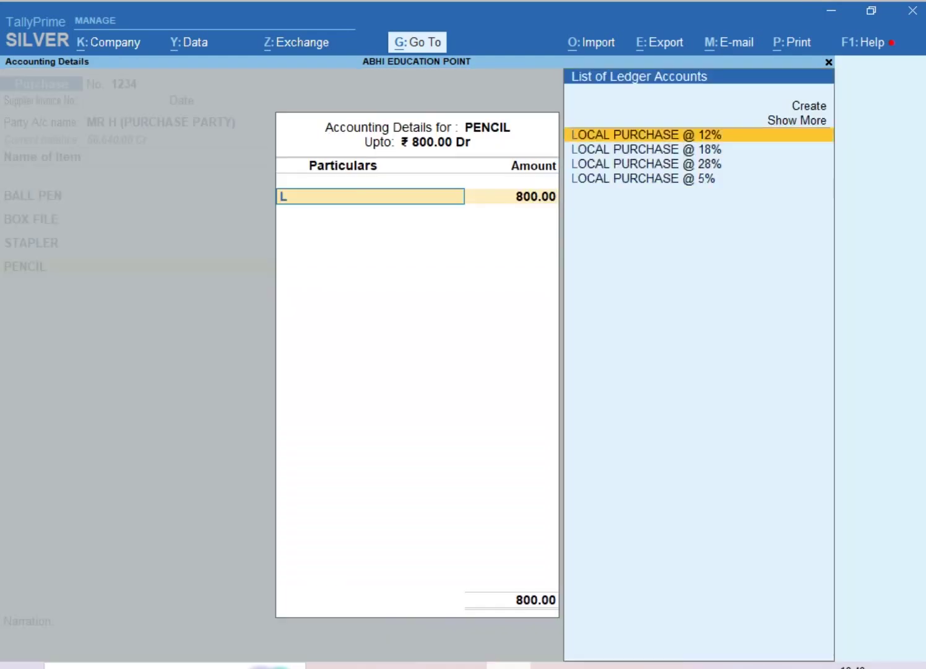
key("Down")
key("Return")
key("Return")
key("Return")
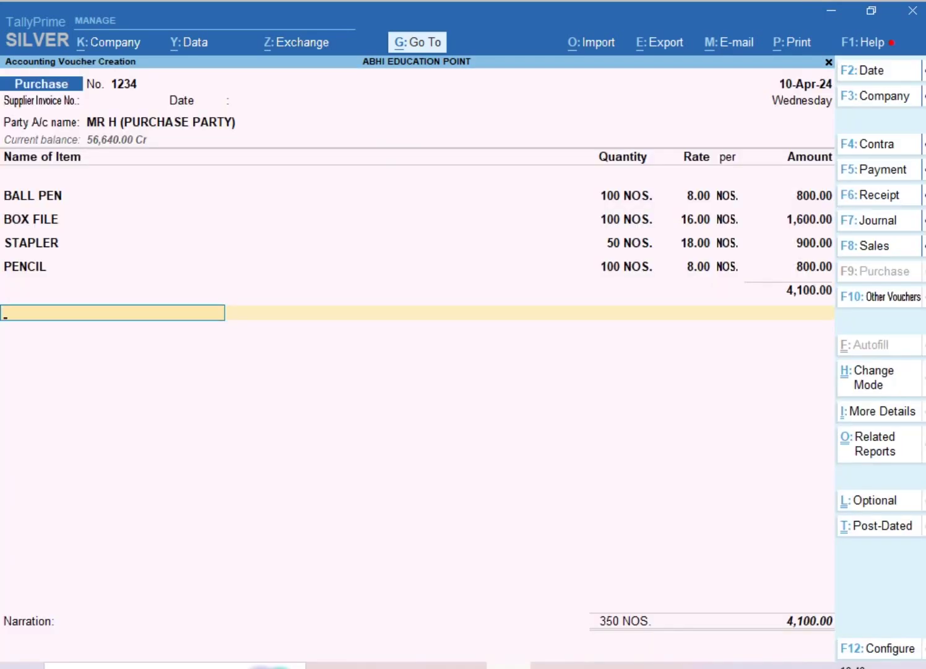
Add the CGST INPUT and SGST INPUT tax ledgers below the purchase items
type("CG")
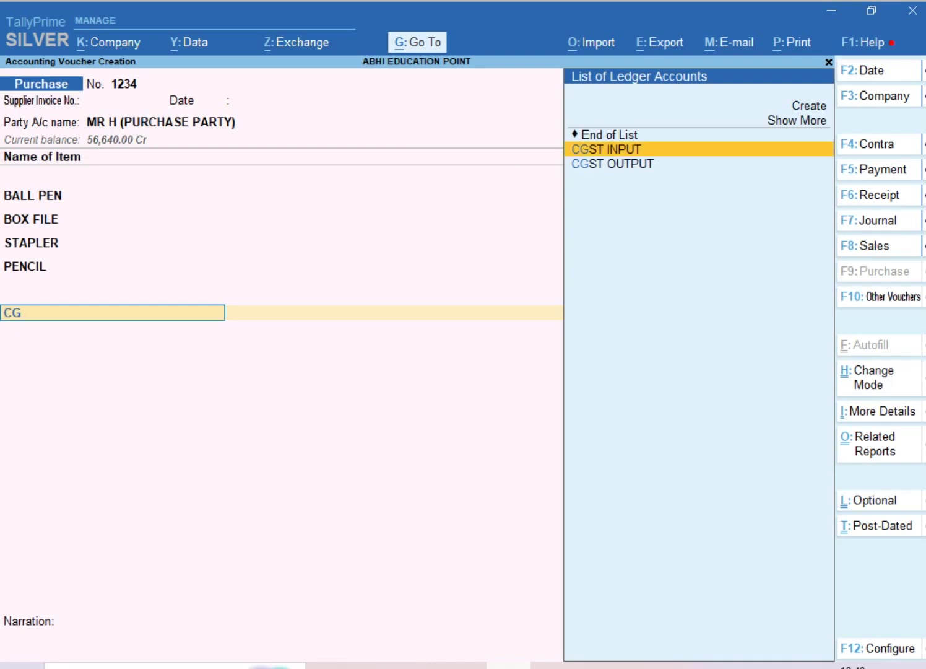
key("Return")
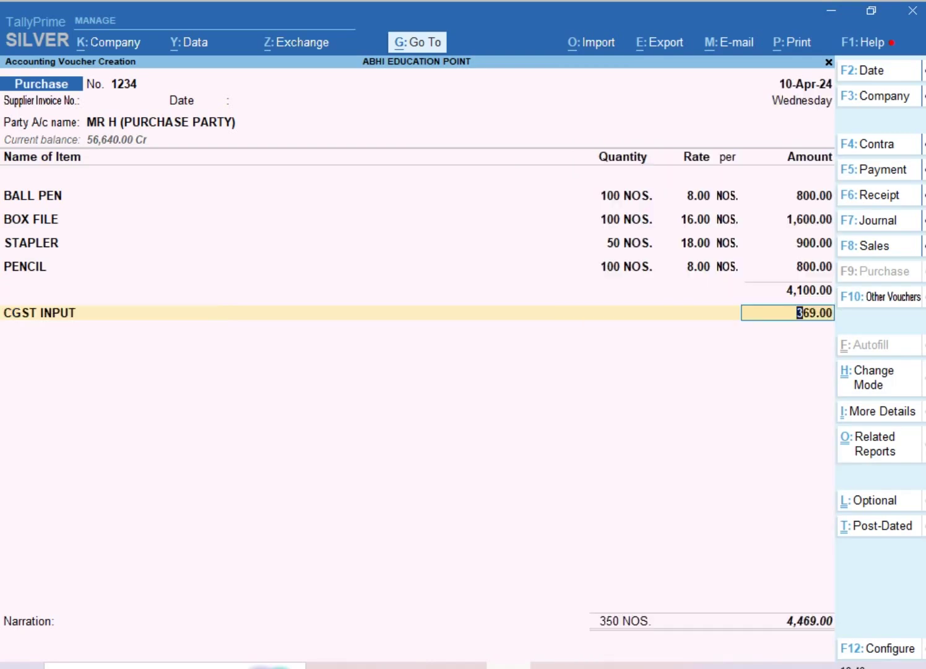
key("BackSpace")
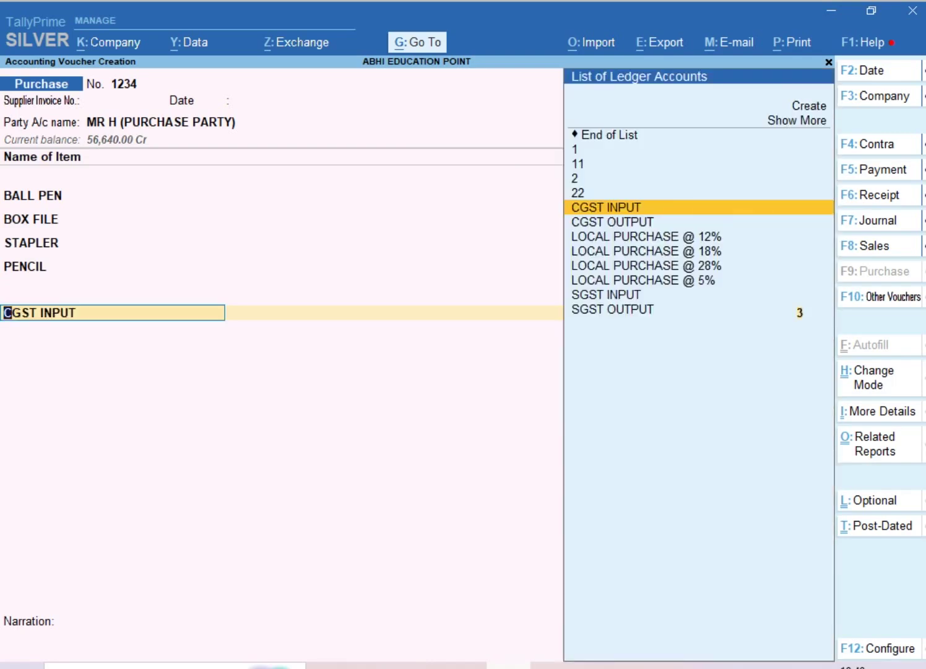
key("Return")
key("Return")
type("SG")
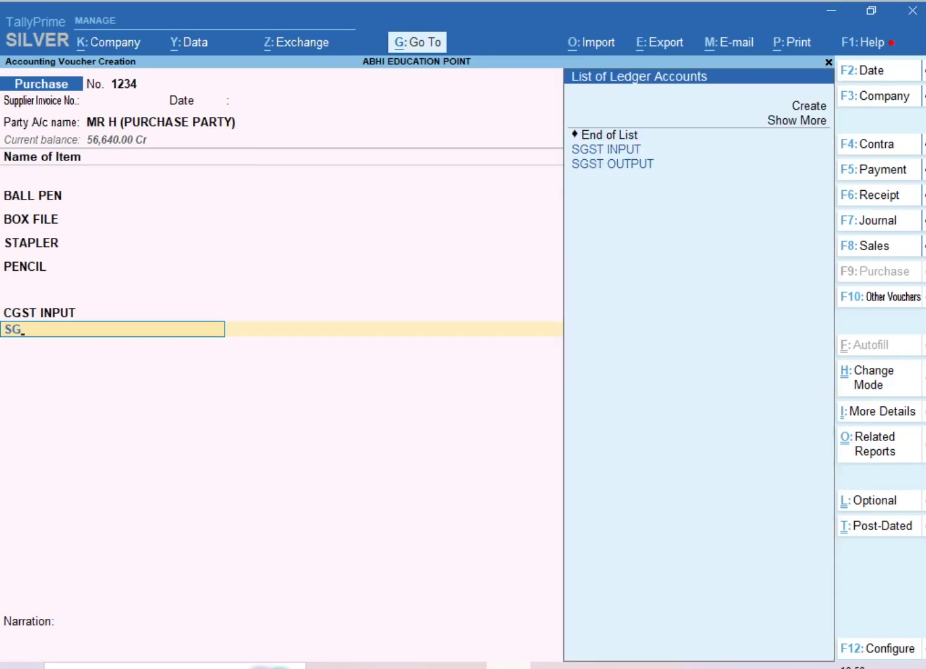
key("Return")
key("Return")
Go back to the CGST INPUT line, open its ledger master, and review its group, tax type and percentage of calculation
key("BackSpace")
key("BackSpace")
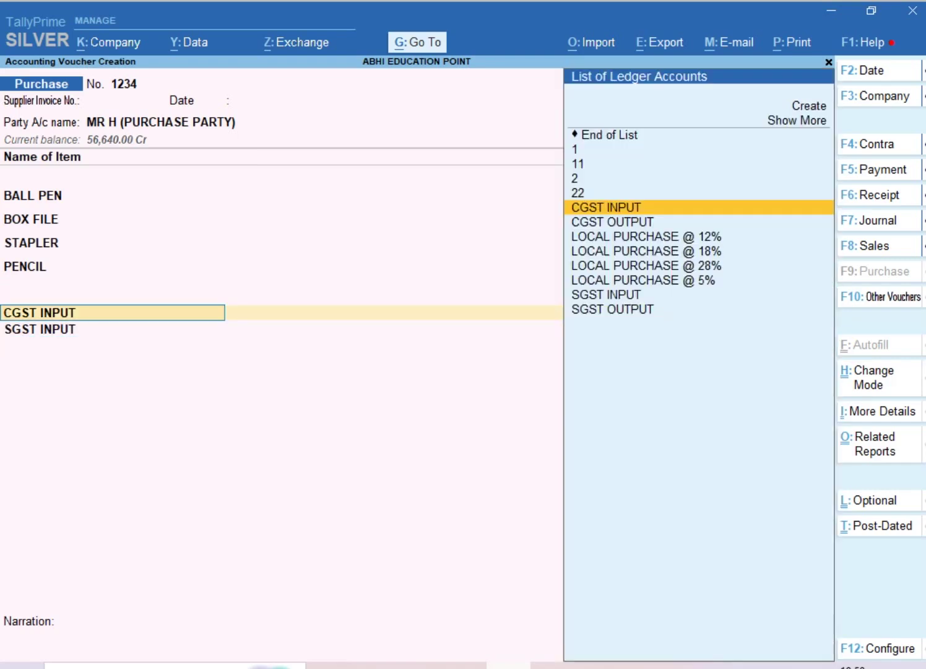
key("ctrl")
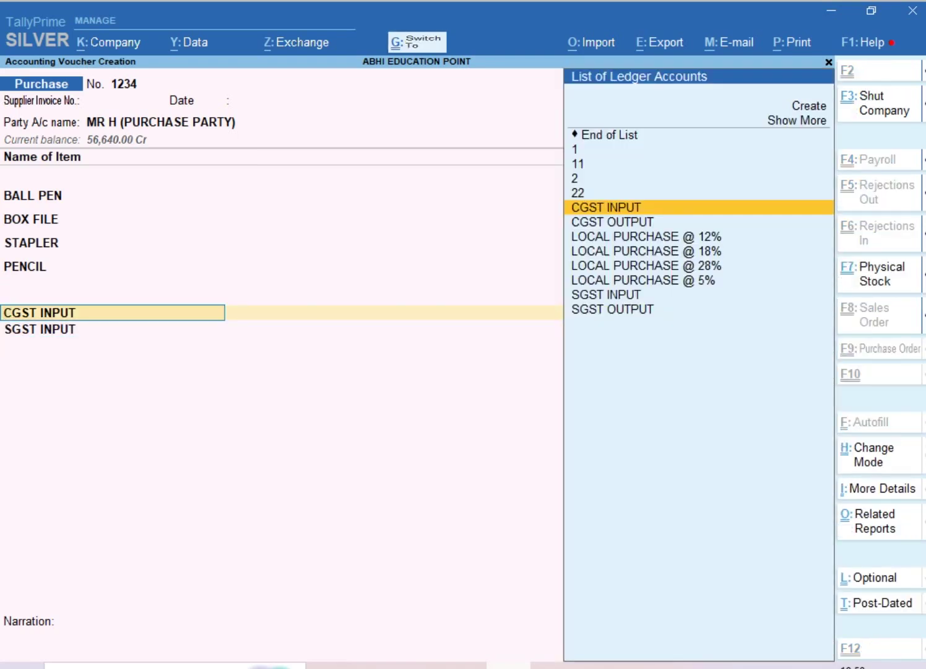
key("ctrl+Return")
key("Return")
key("Return")
key("Return")
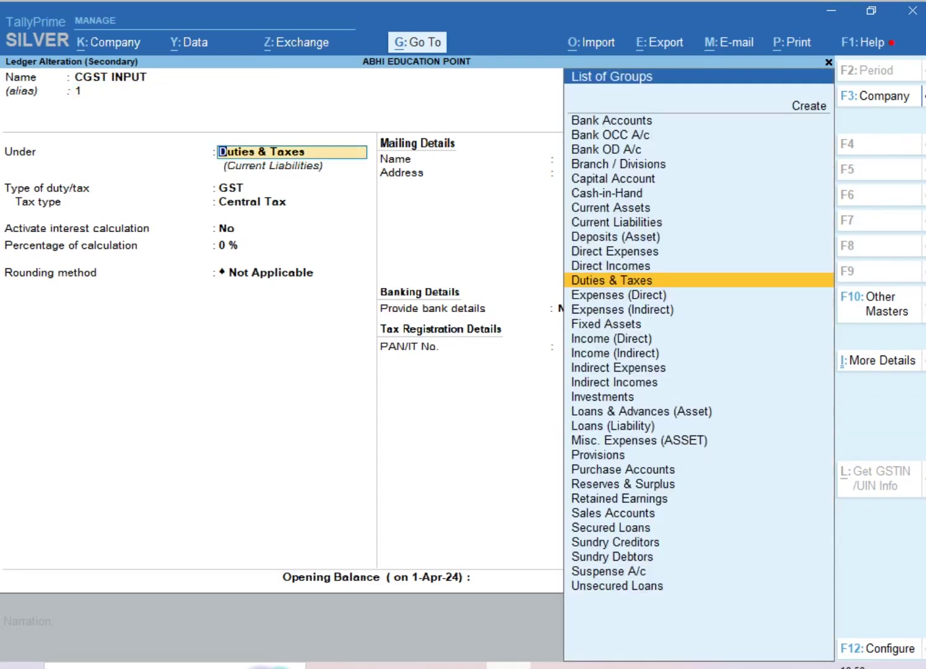
key("Return")
key("Return")
key("Return")
key("Return")
key("Return")
key("Return")
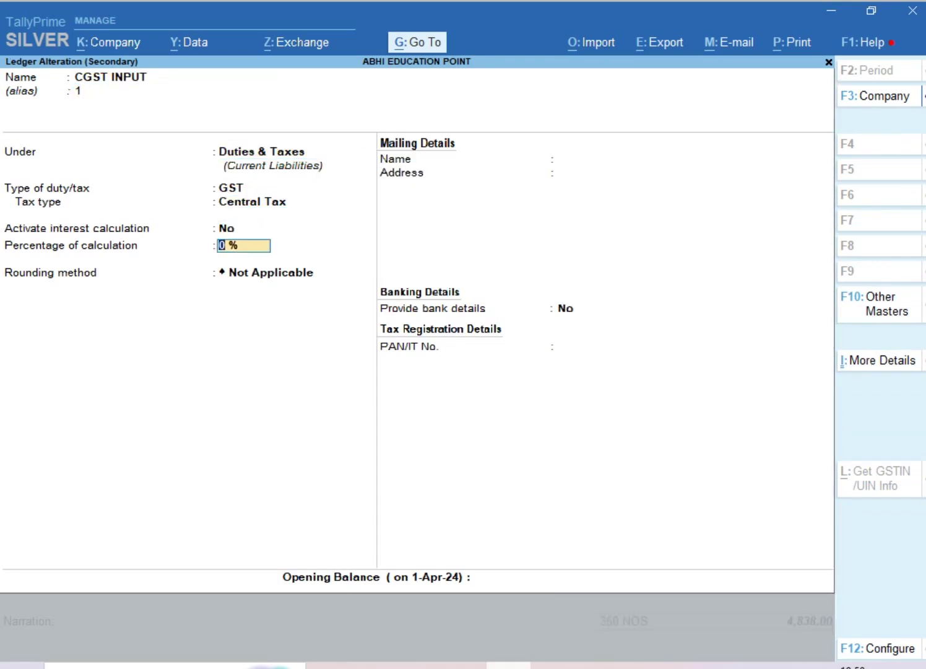
key("Return")
key("Return")
key("Return")
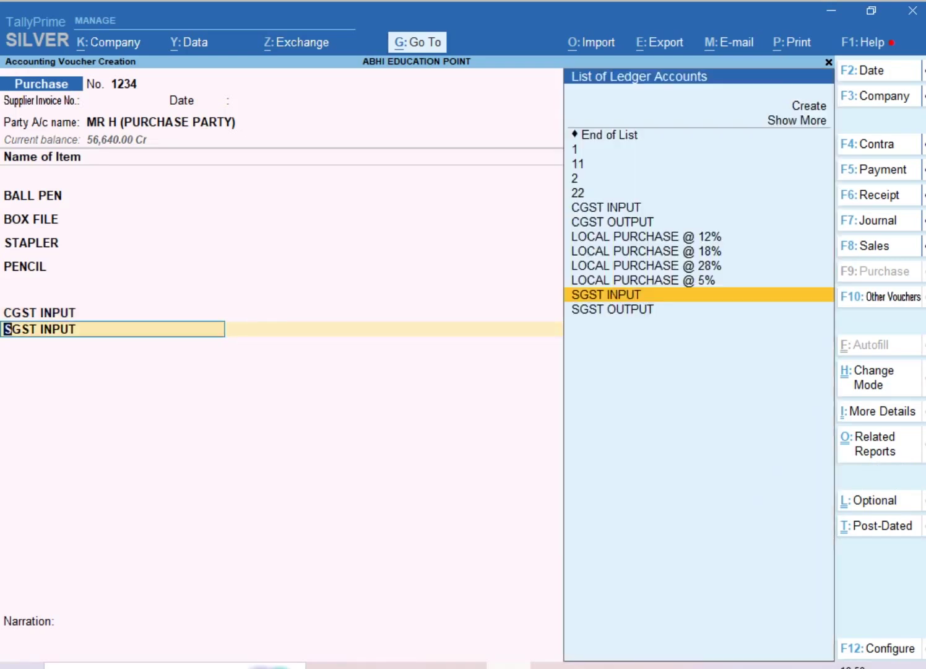
Accept the SGST INPUT amount and save the purchase voucher with a blank narration
key("Return")
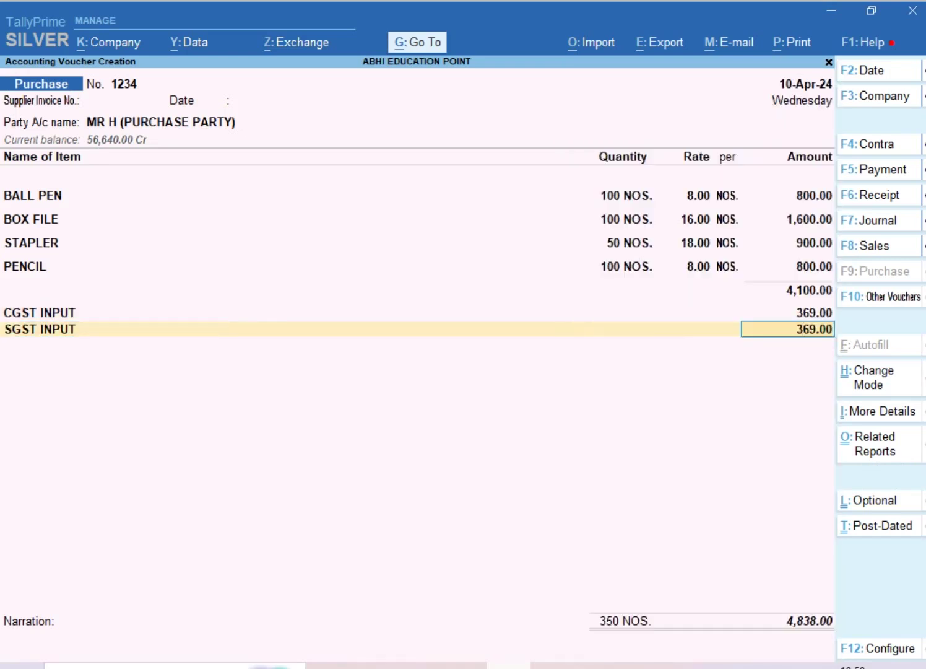
key("Return")
key("Return")
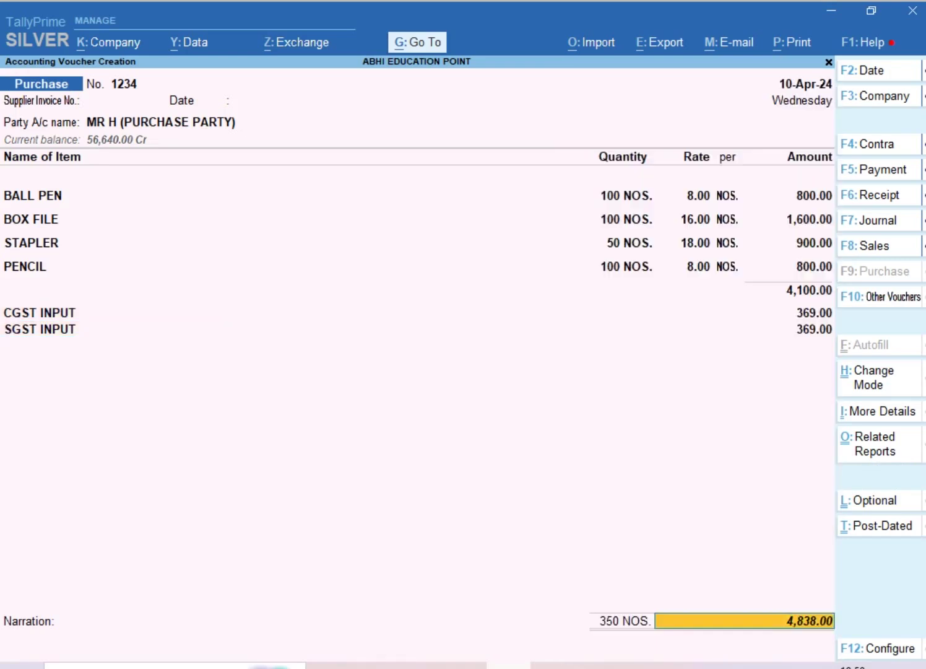
key("Return")
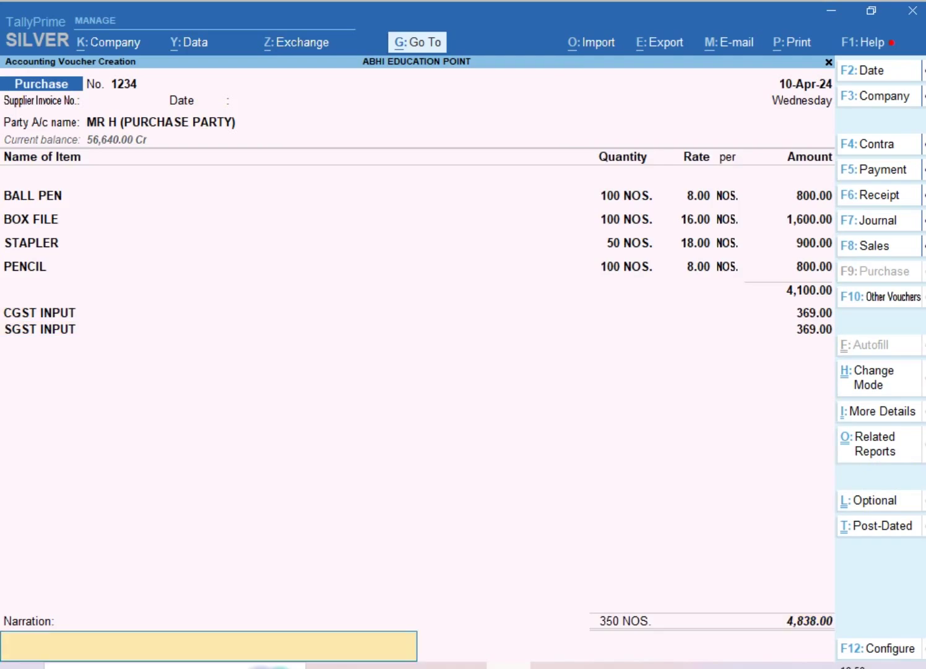
key("Return")
key("Return")
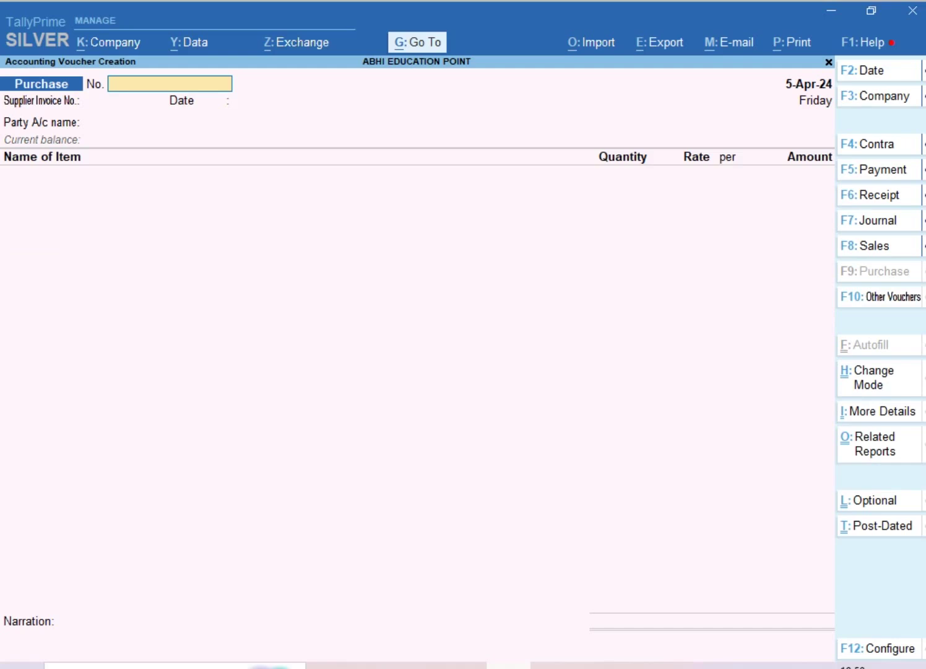
Leave voucher creation and open the Stock Summary report down to the items of the STATIONERY GROUP
key("Escape")
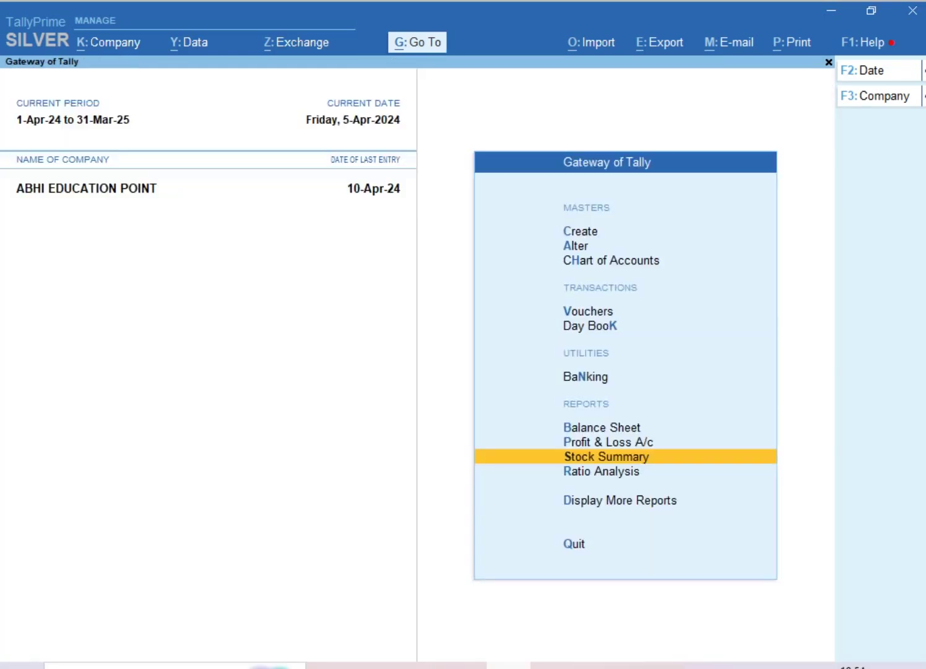
key("Up")
key("Up")
key("Up")
key("Up")
key("Up")
key("Up")
key("Up")
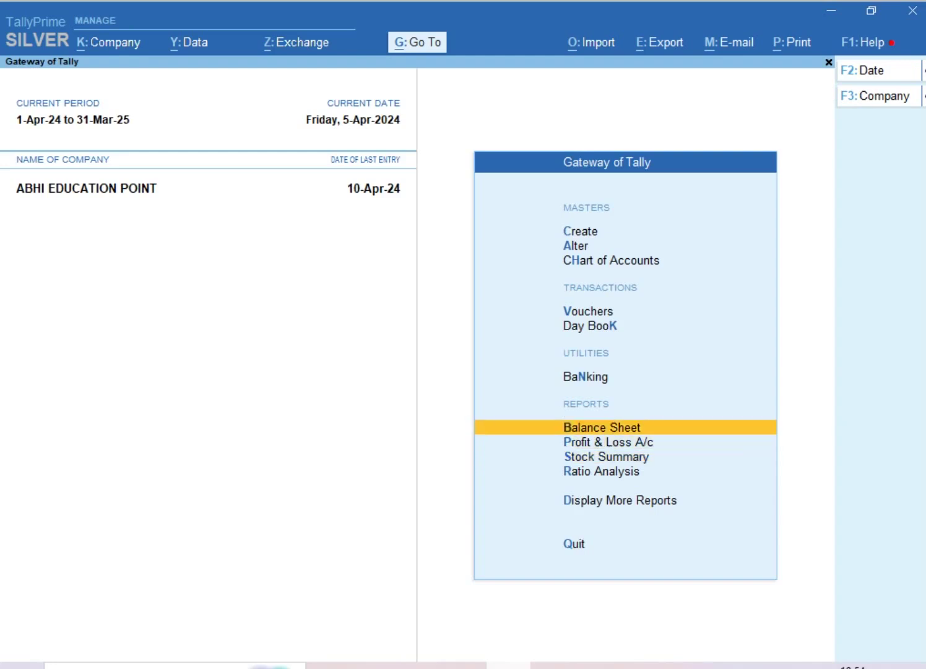
key("Down")
key("Down")
key("Down")
key("Down")
key("Down")
key("Down")
key("Down")
key("Down")
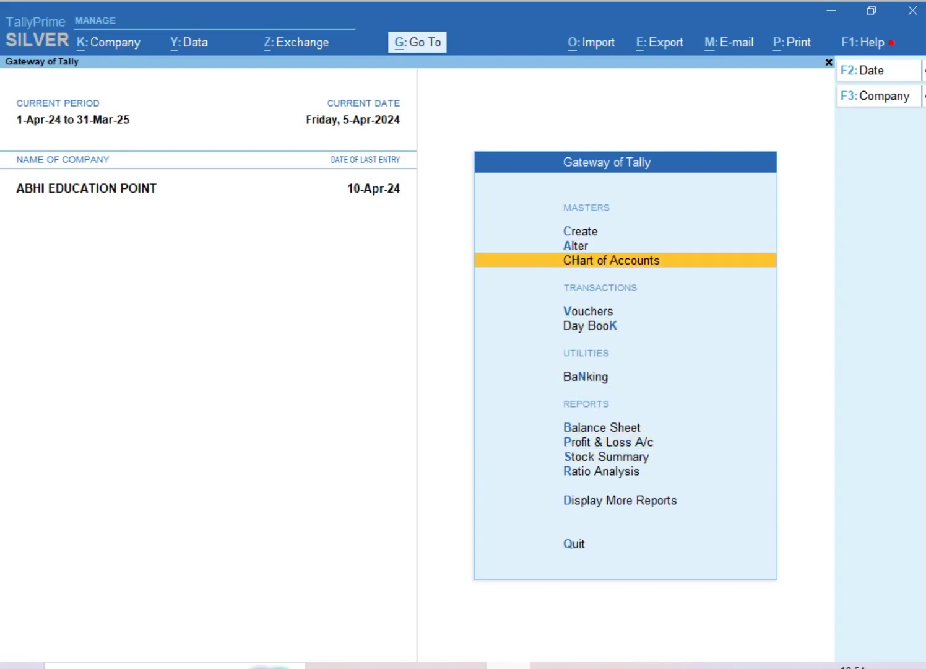
key("Up")
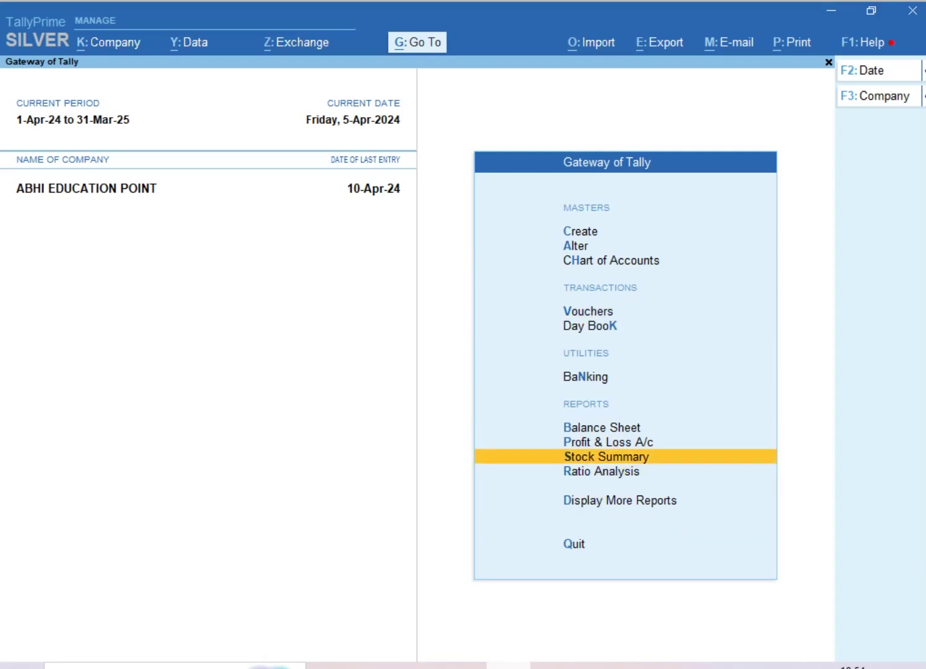
key("Return")
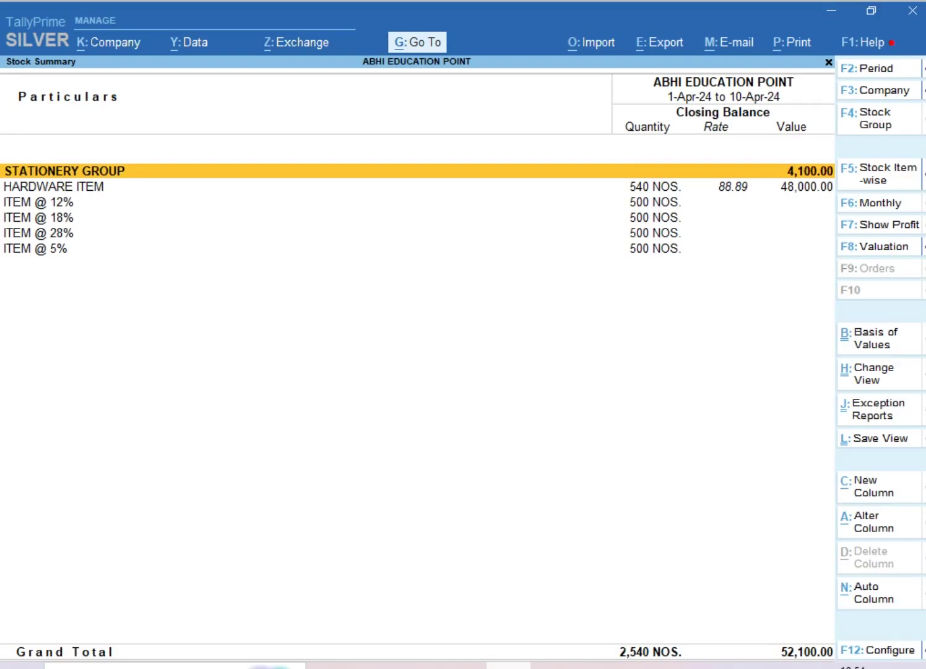
key("Return")
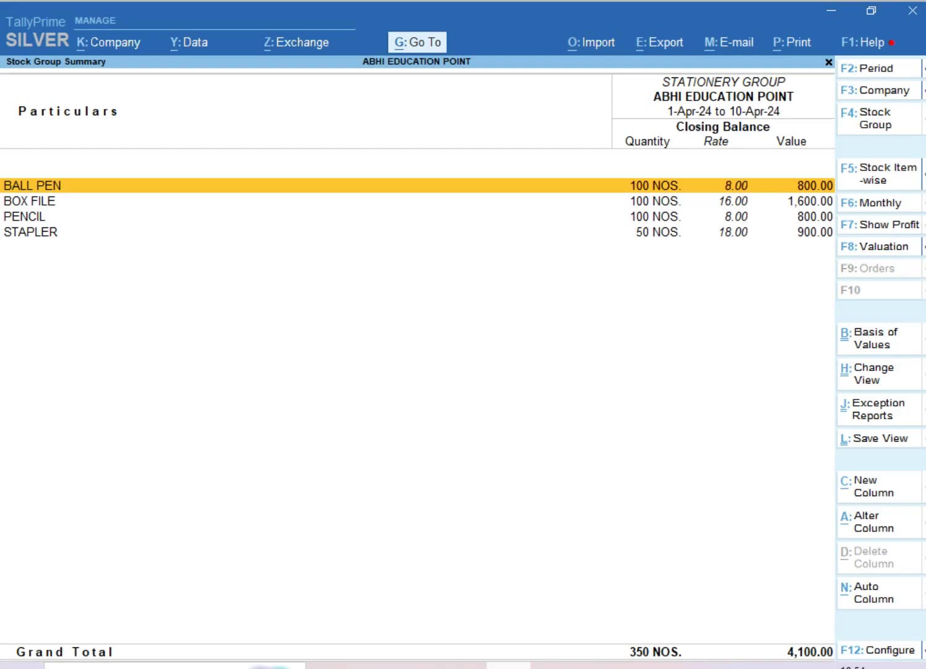
Configure the stock group summary with Show Goods Inwards and Show Goods Outwards both set to Yes
key("F12")
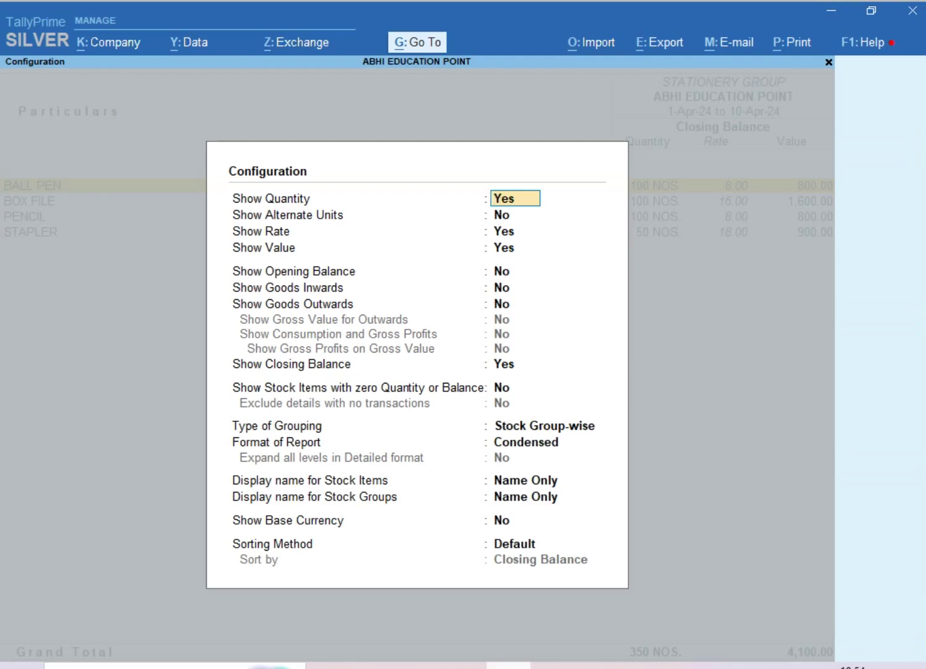
key("Return")
key("Return")
key("Return")
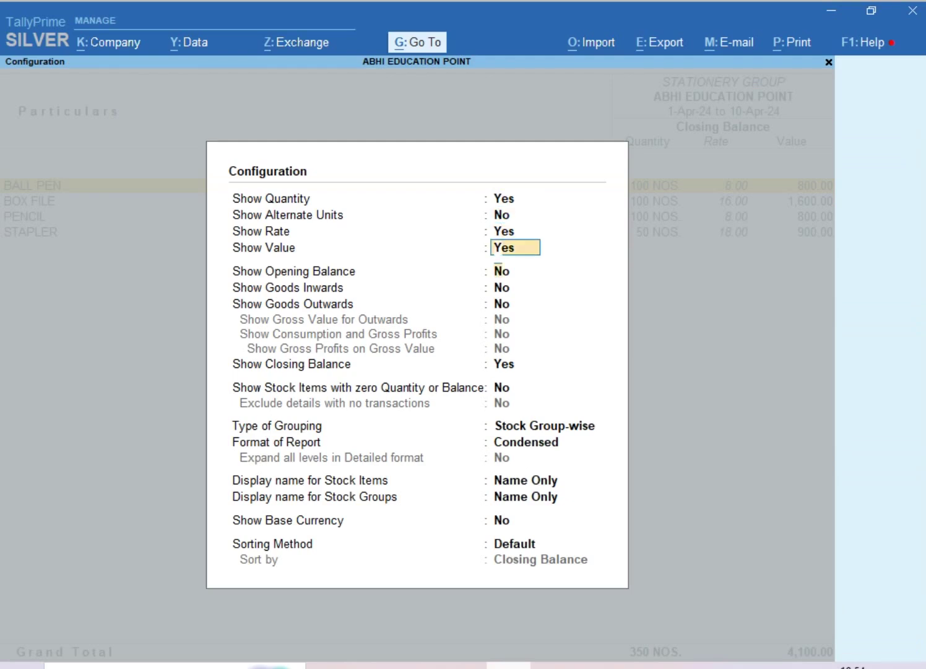
key("Return")
key("Return")
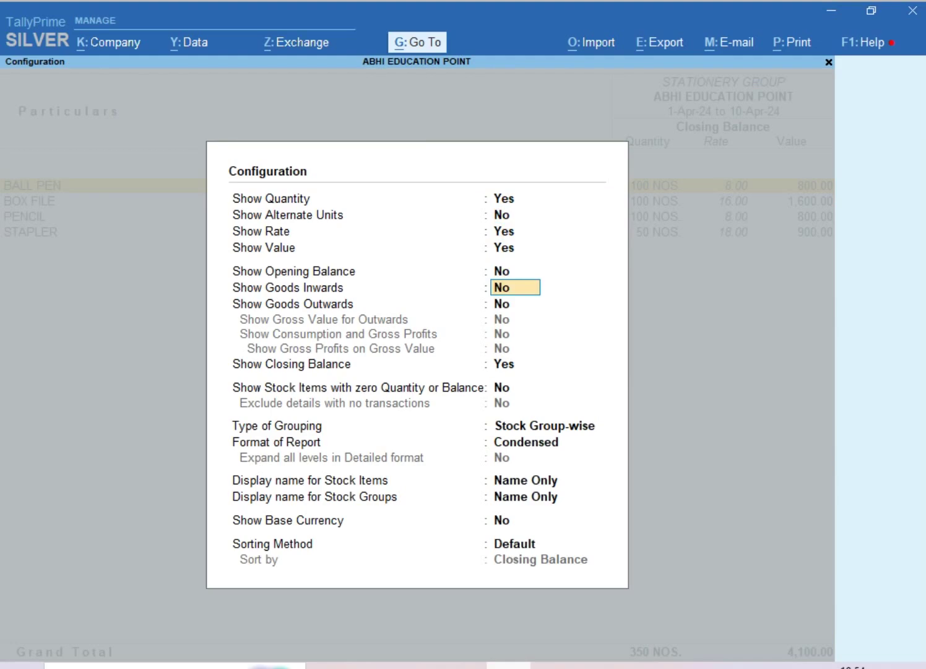
type("Y")
key("Return")
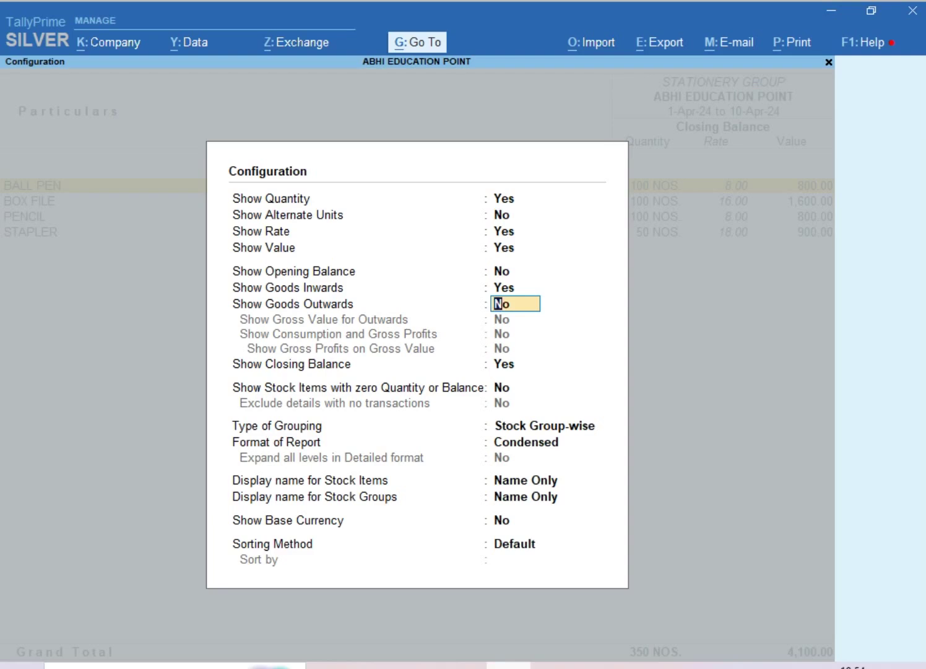
type("Y")
key("Return")
Check the inwards and outwards settings, keep the remaining options, and apply the report configuration
key("Up")
key("Up")
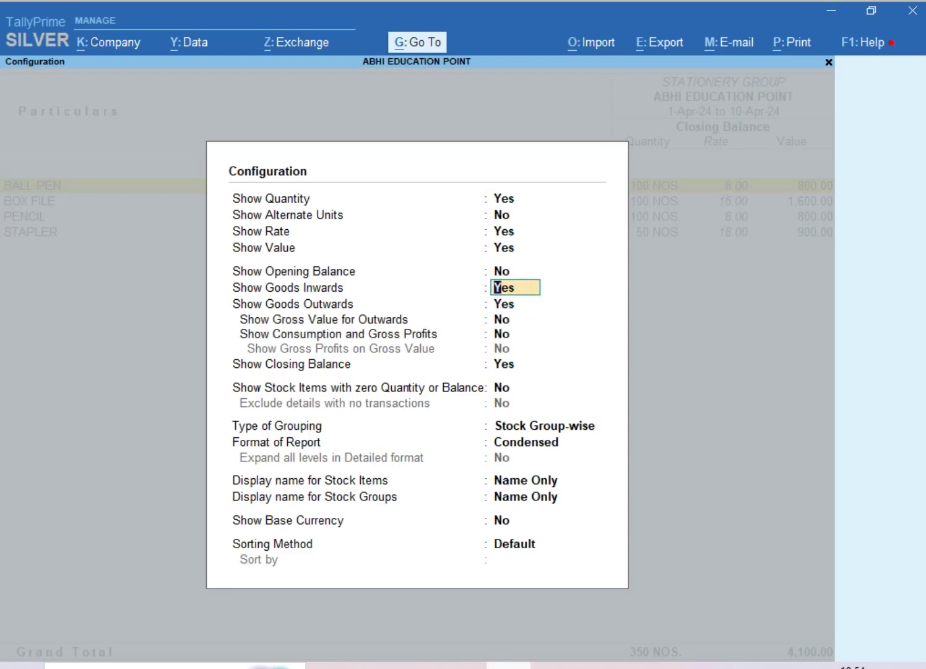
key("Down")
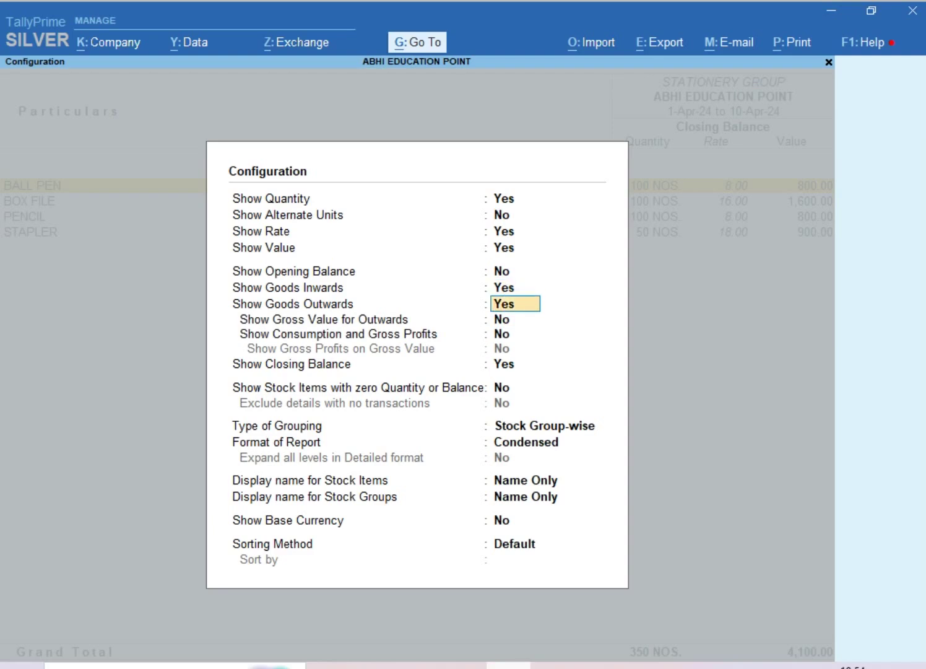
key("Down")
key("Down")
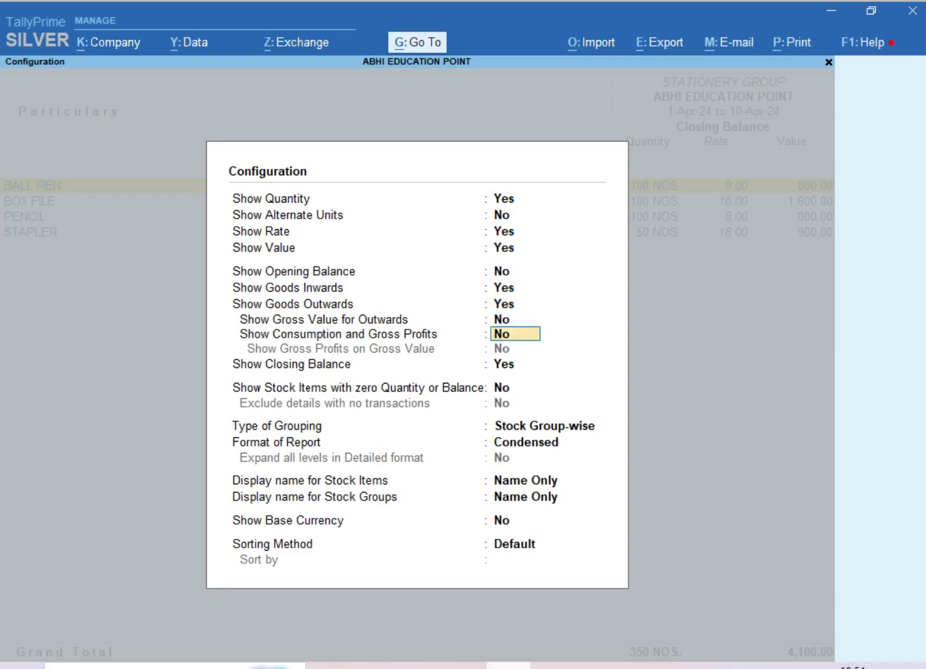
key("Down")
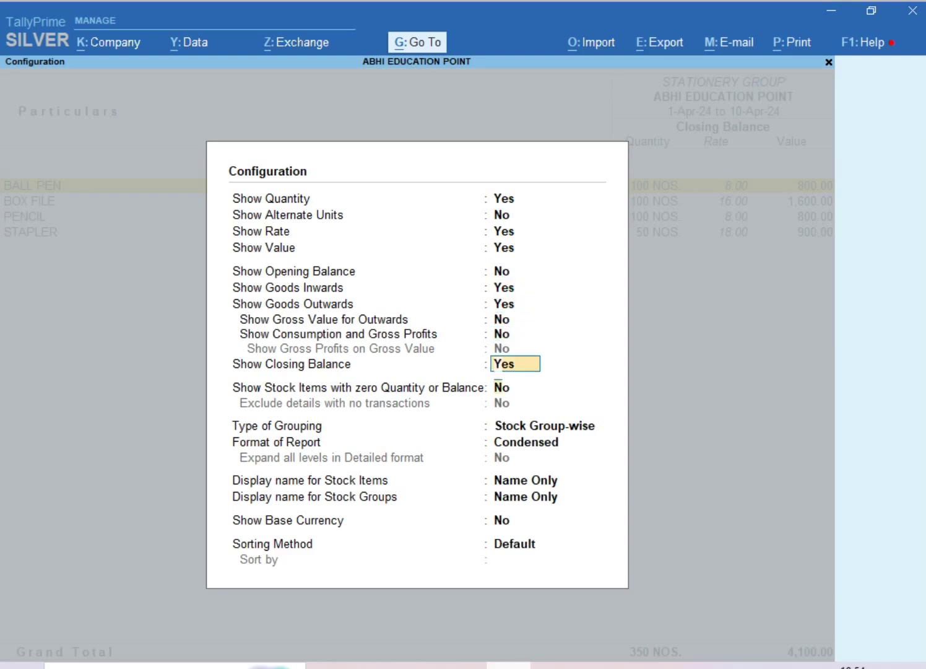
key("Return")
key("Return")
key("Return")
key("Return")
key("Return")
key("Return")
key("Return")
key("Return")
Examine the inwards, outwards and closing balance figures of the stationery items
key("Down")
key("Down")
key("Down")
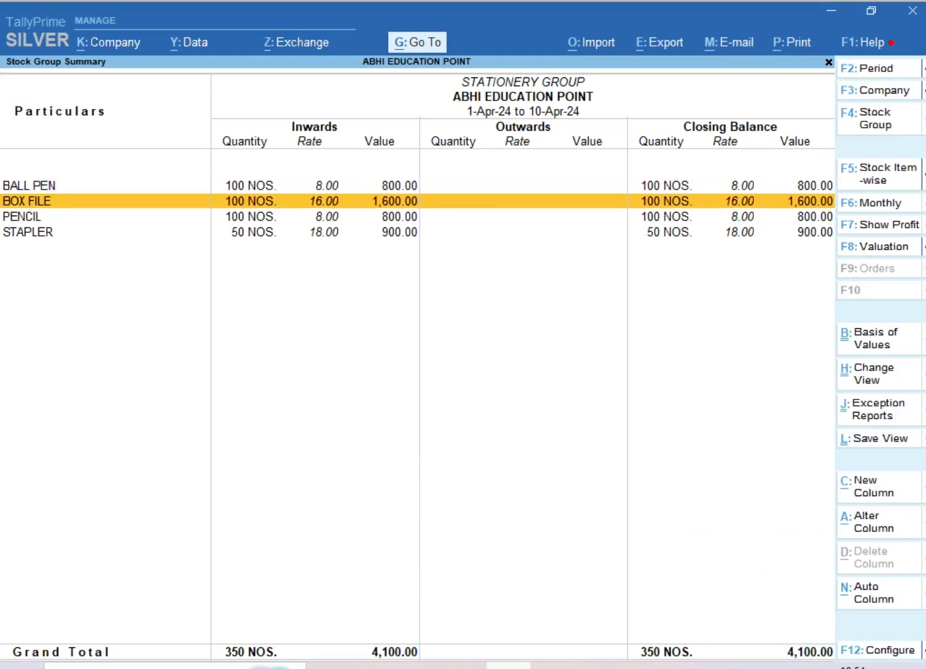
key("Up")
key("Up")
key("Up")
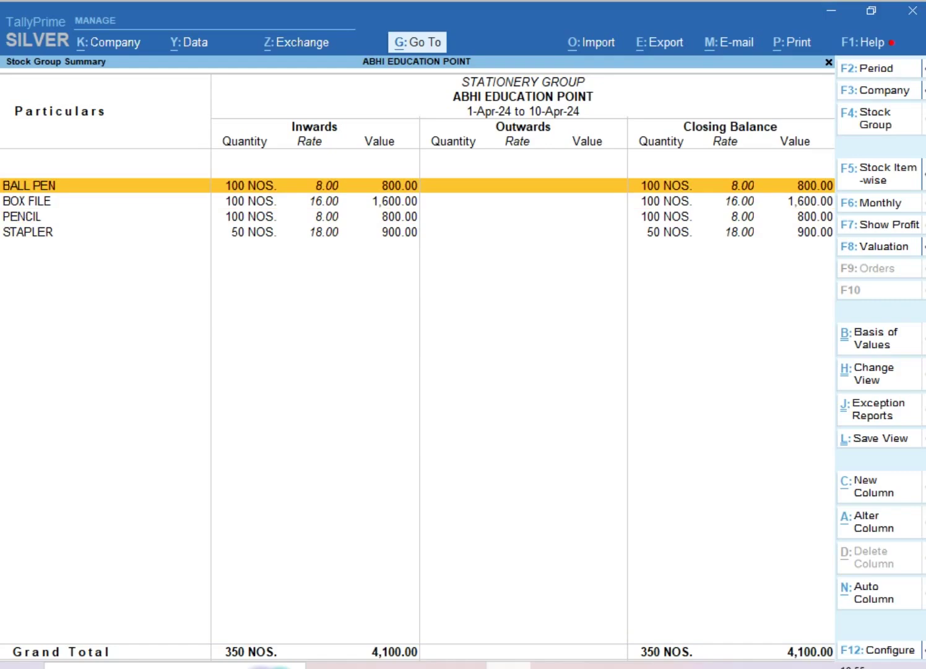
key("Down")
key("Down")
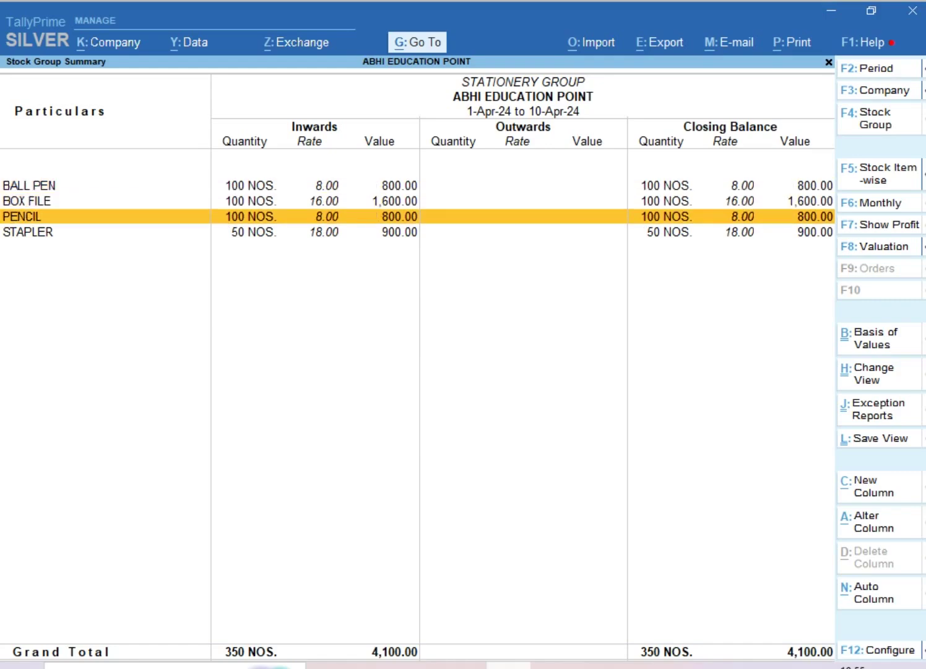
Review the stock rows of STAPLER, PENCIL, BOX FILE and BALL PEN in the STATIONERY GROUP summary
key("Down")
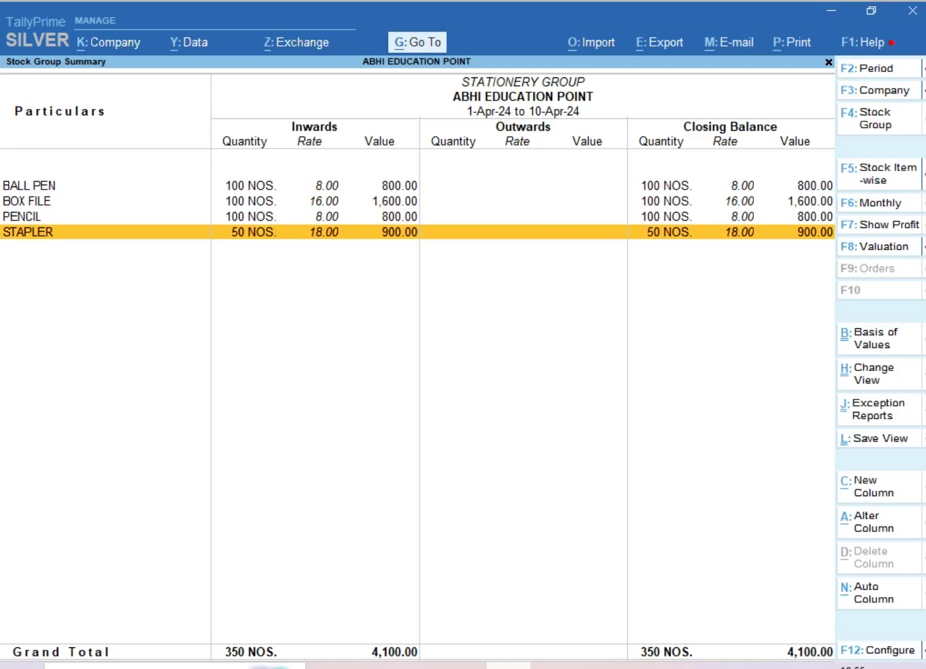
key("Up")
key("Up")
key("Up")
key("Down")
key("Down")
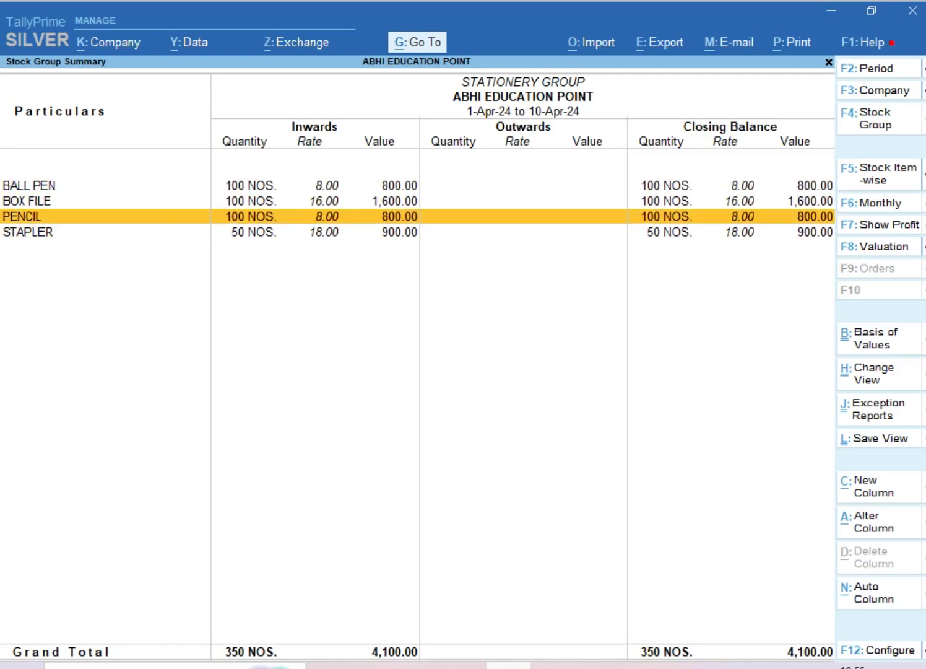
key("Up")
key("Up")
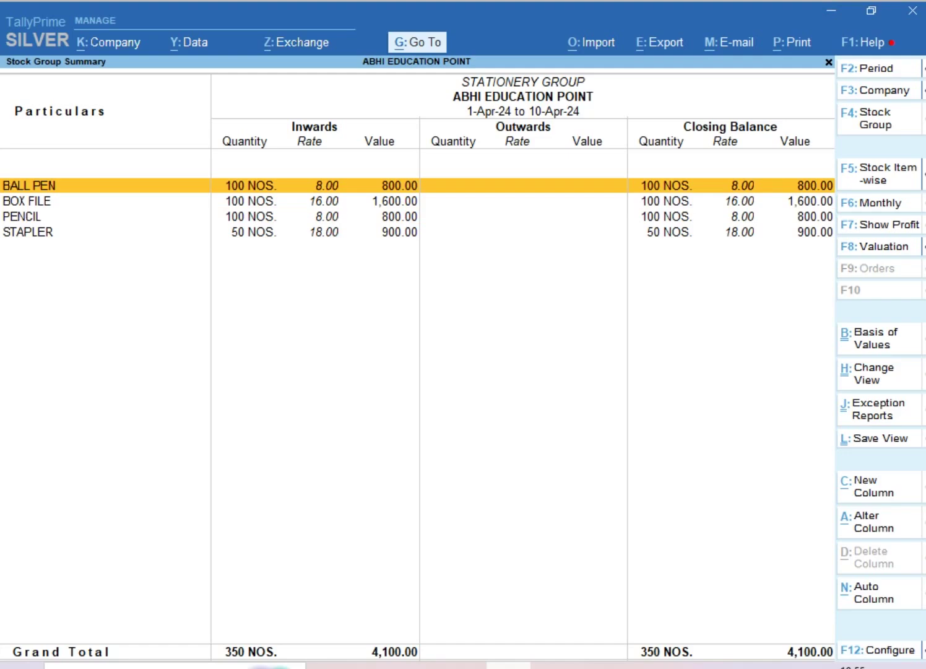
Open the BALL PEN stock item for alteration and go to its Alter standard rates setting
key("ctrl")
key("ctrl+Return")
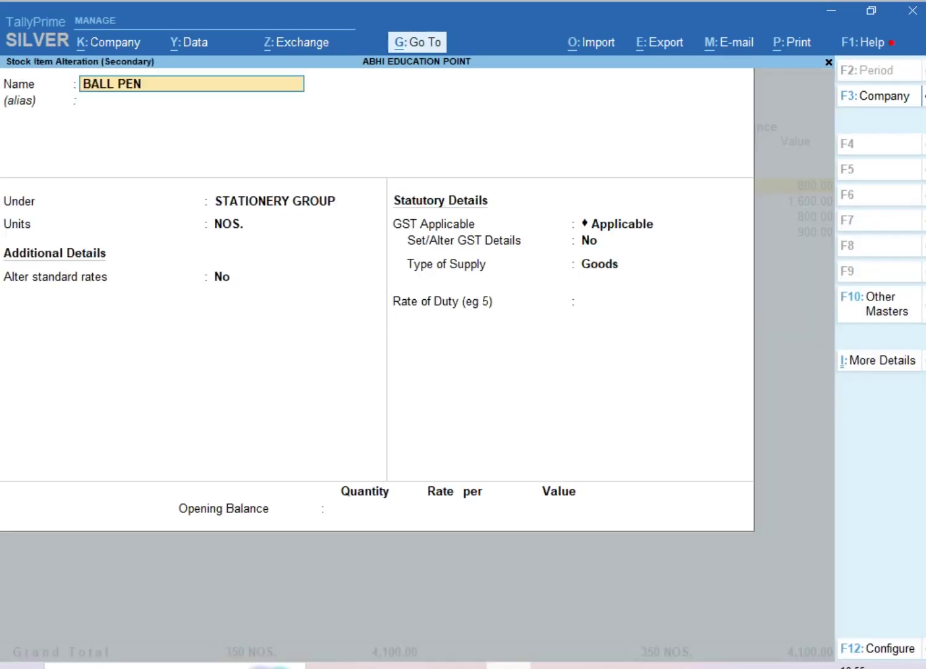
key("Return")
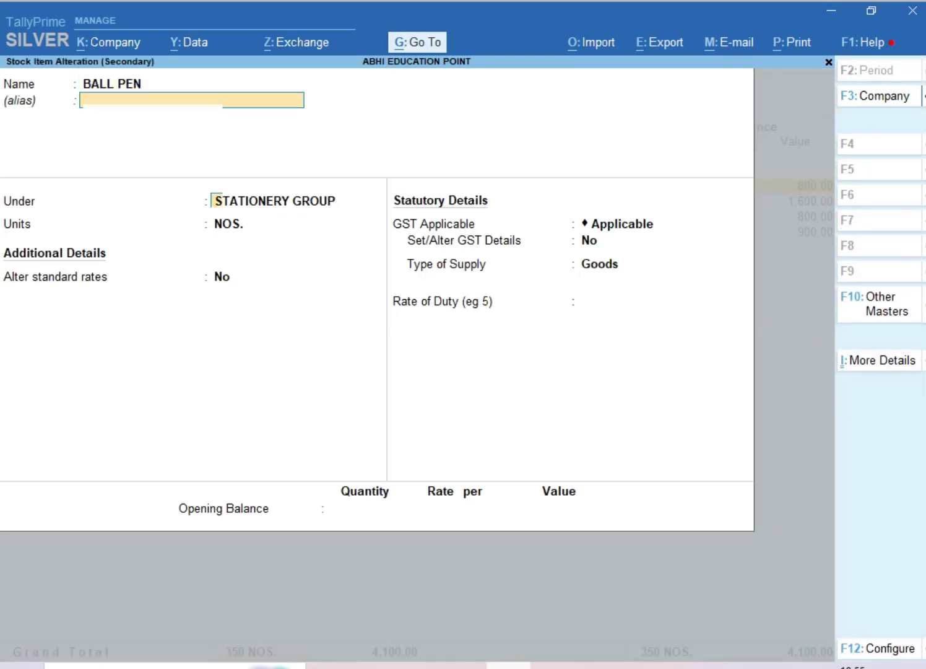
key("Return")
key("Return")
key("Return")
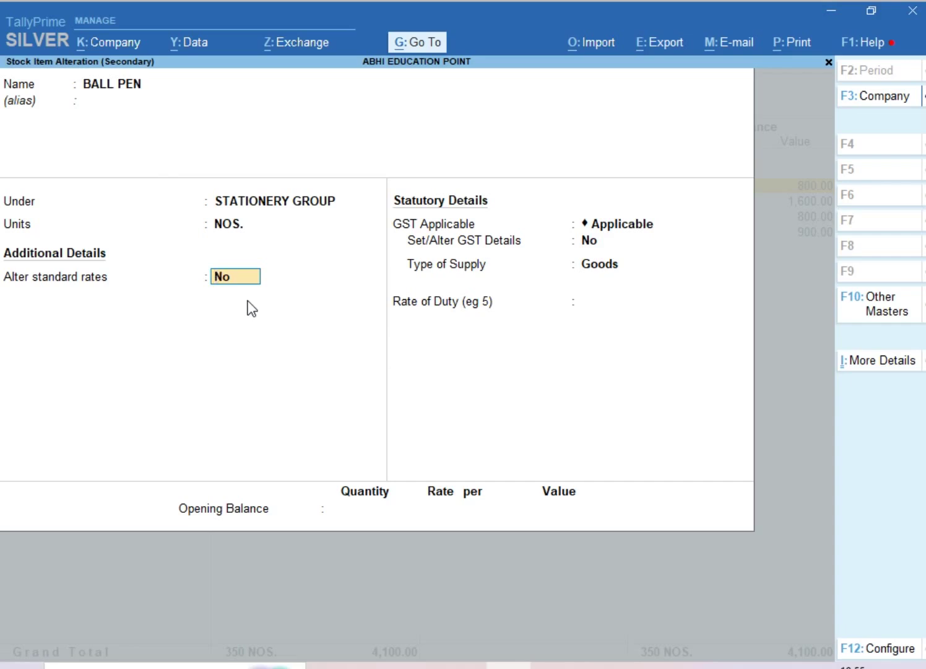
Check the Provide Standard Buying and Selling Rates option in the stock item configuration and accept the configuration with its existing settings
key("F12")
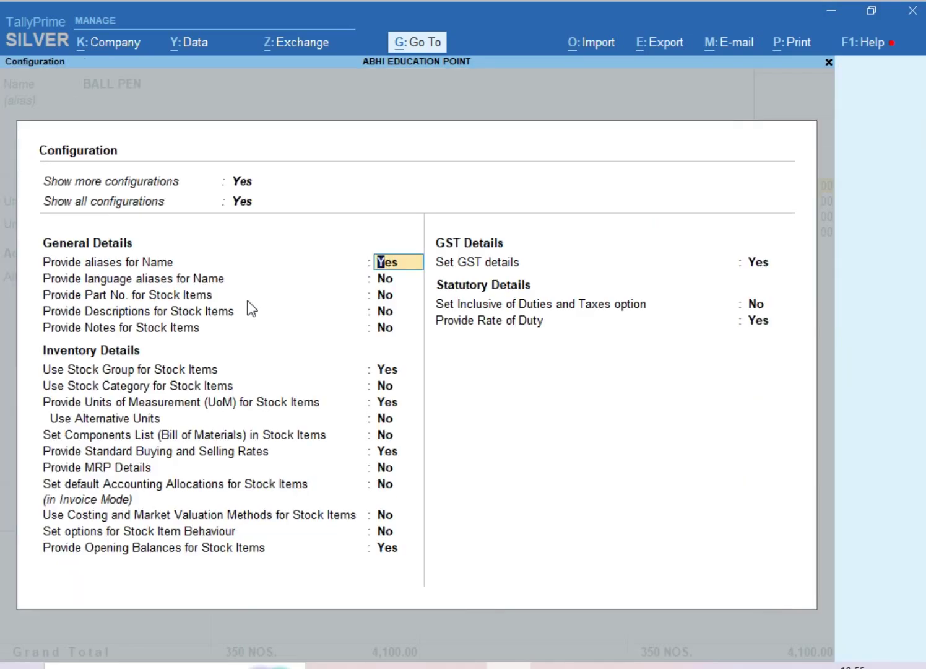
key("Down")
key("Down")
key("Down")
key("Down")
key("Down")
key("Down")
key("Down")
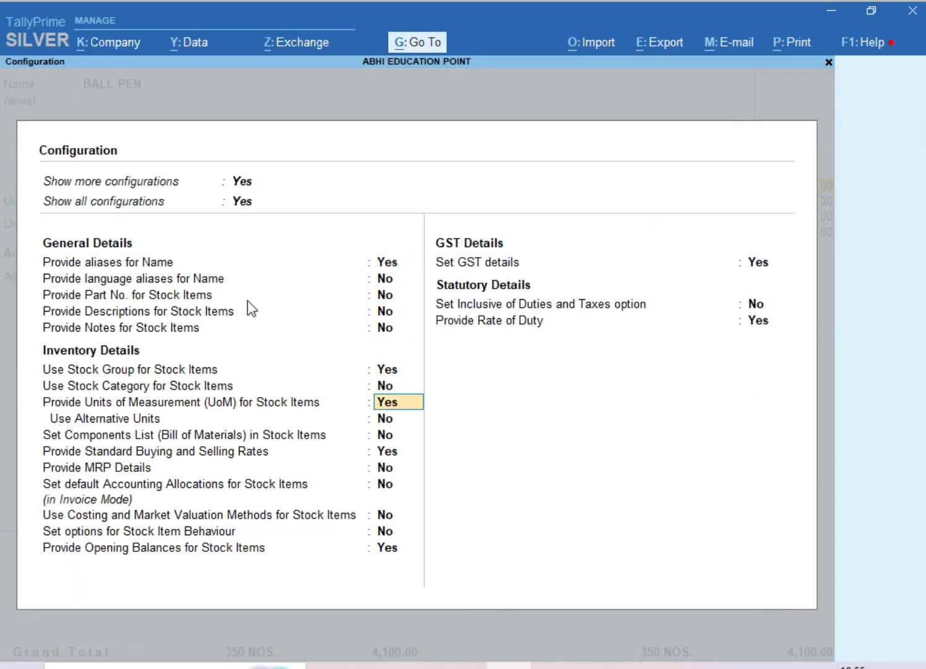
key("Down")
key("Down")
key("Down")
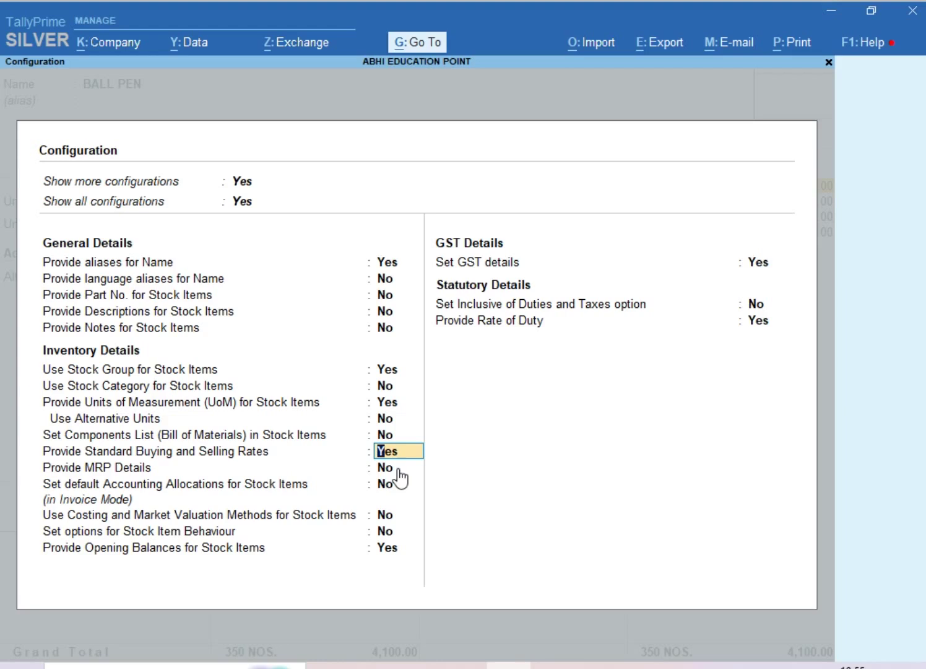
key("Return")
key("Return")
key("Return")
key("Return")
key("Return")
key("Return")
key("Return")
key("Return")
key("Return")
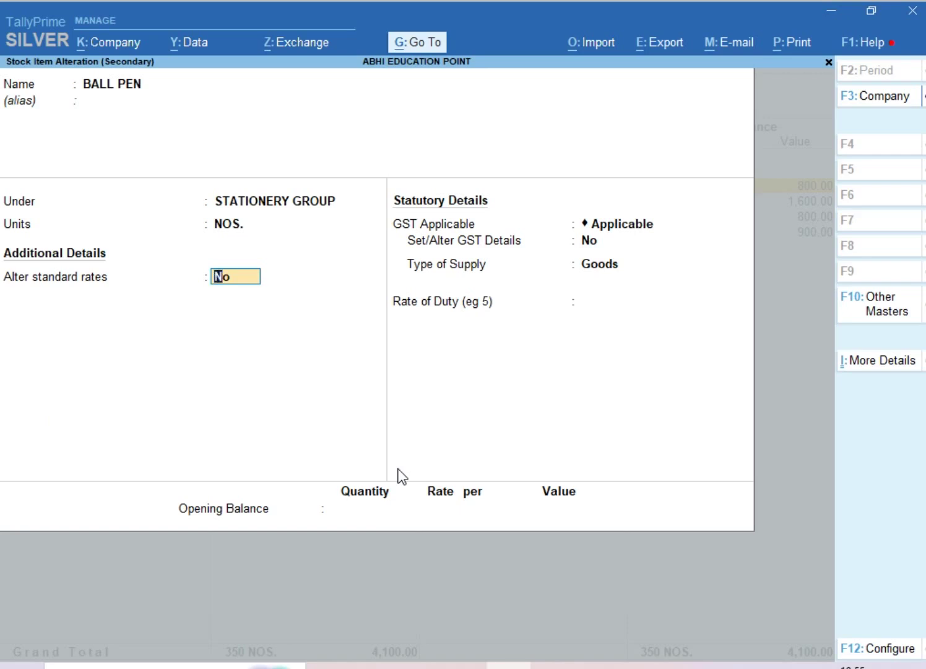
Enable Alter standard rates for BALL PEN and enter a standard selling price of 10.00 per NOS. applicable from 10-Apr-24
type("Y")
key("Return")
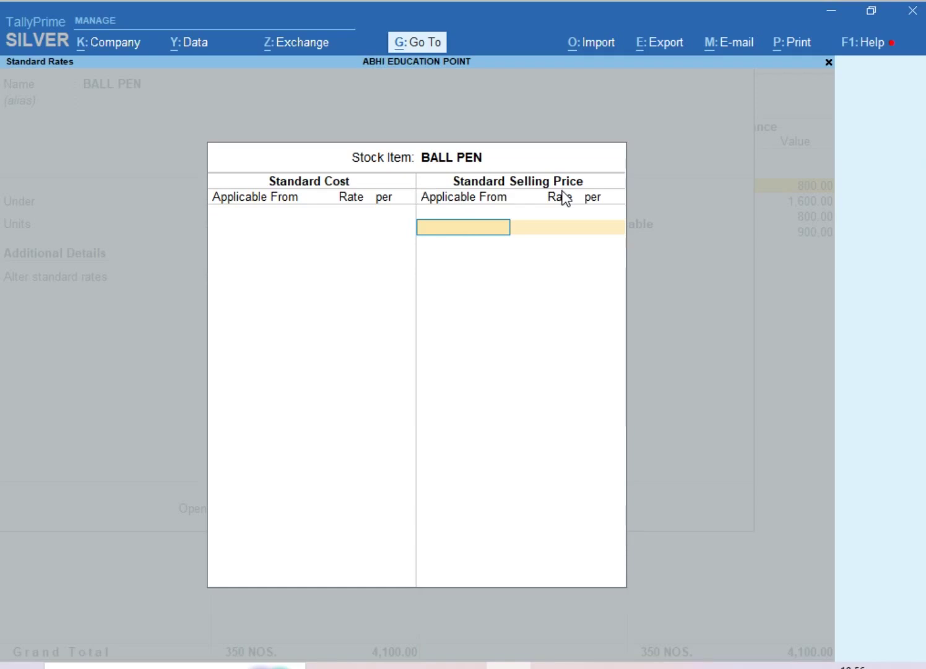
type("10-4")
key("Return")
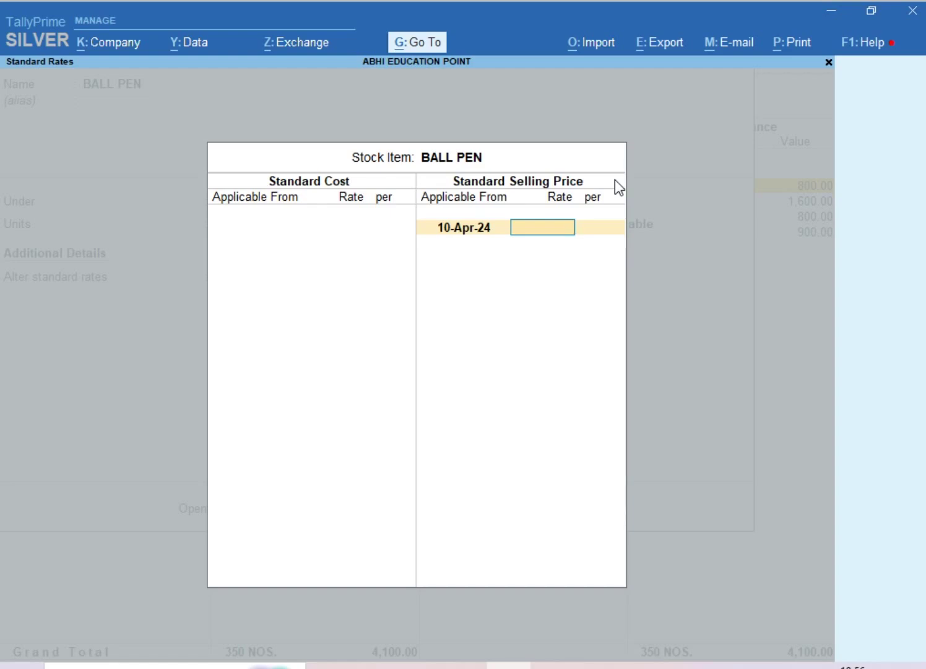
type("10")
key("Return")
key("Return")
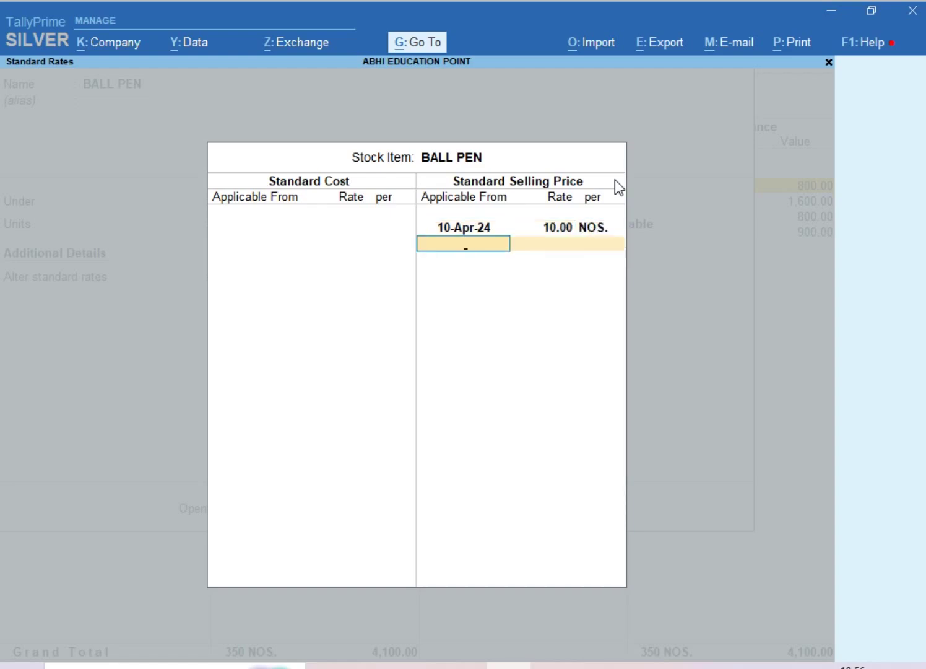
Close the standard rates of BALL PEN, keep its remaining details and save the stock item
key("Return")
key("Return")
key("Return")
key("Return")
key("Return")
key("Return")
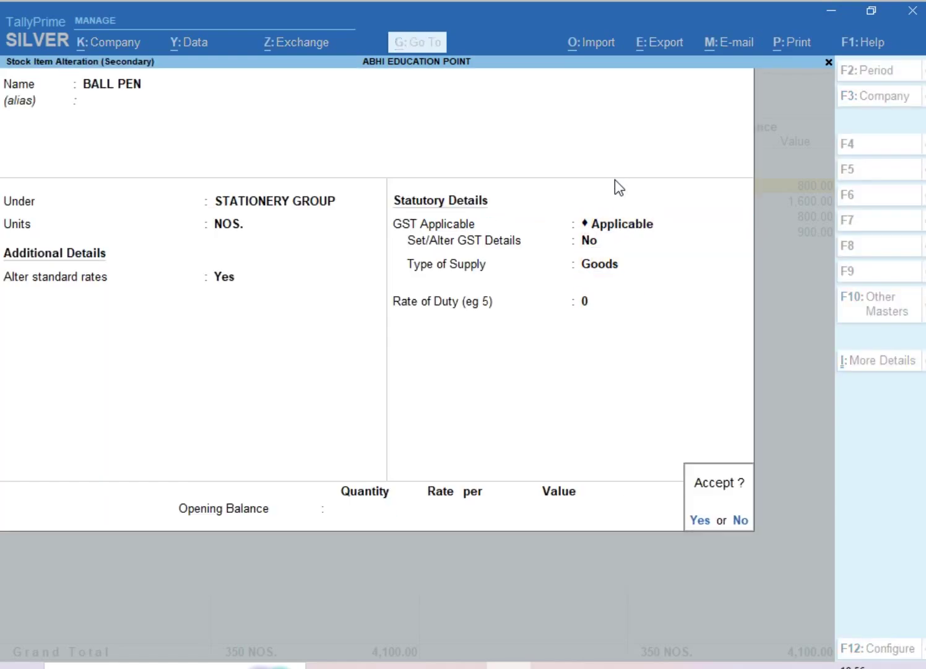
key("Return")
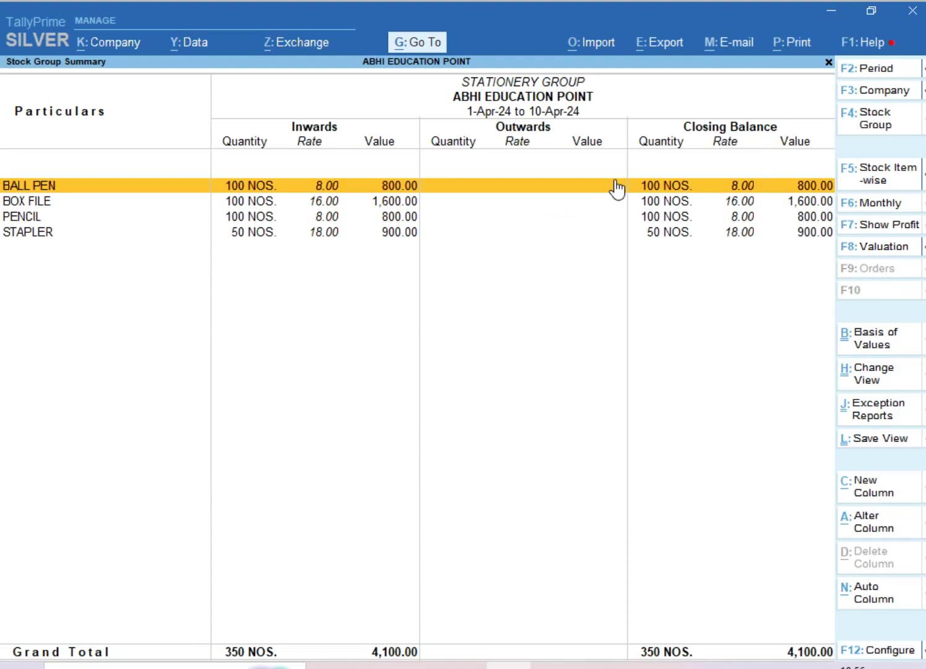
Open the BOX FILE stock item for alteration and enable Alter standard rates, leaving its standard cost blank
key("Down")
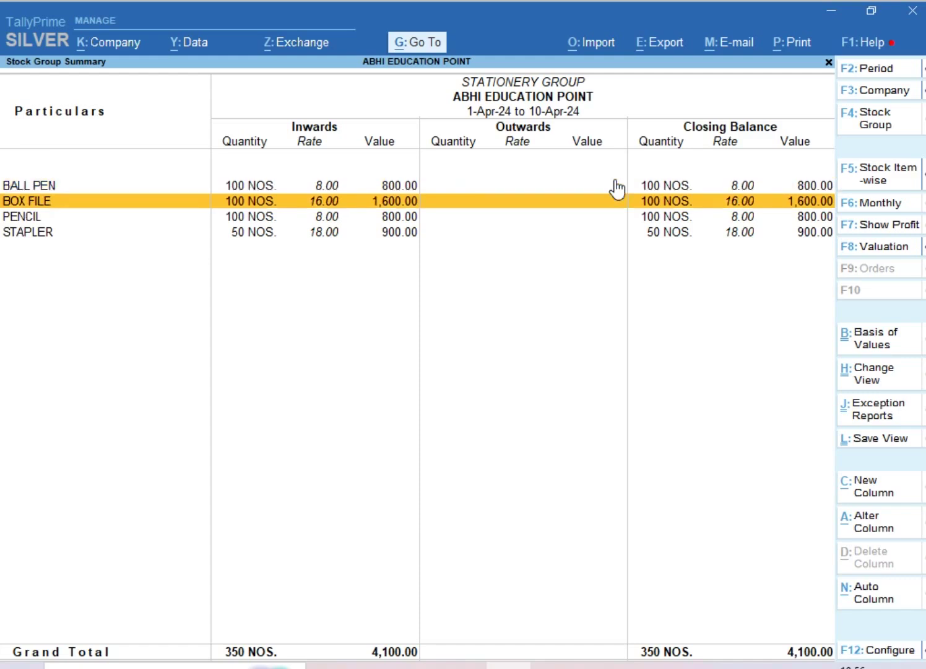
key("ctrl")
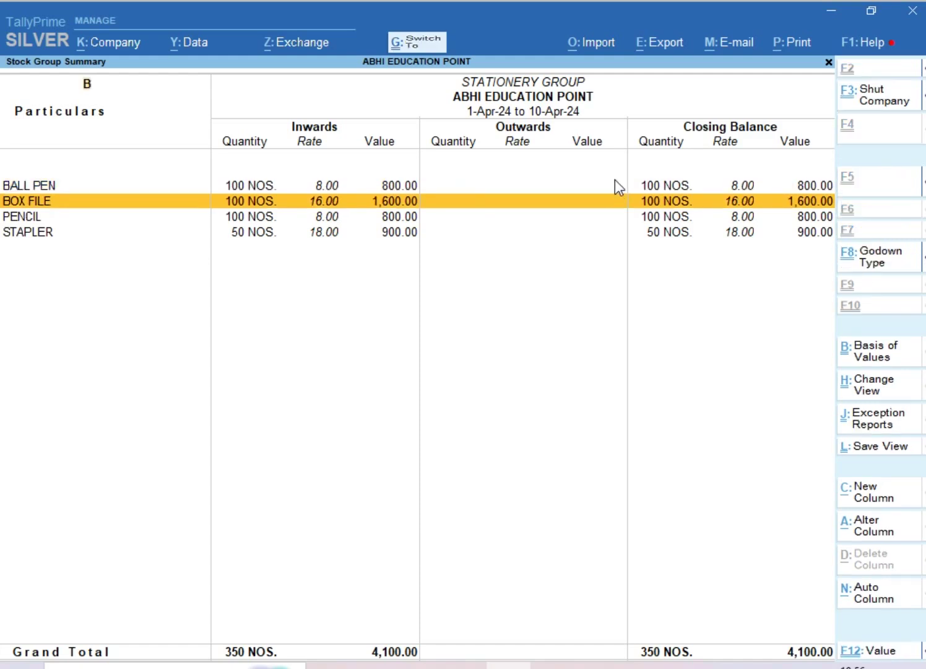
key("ctrl+Return")
key("Return")
type("y")
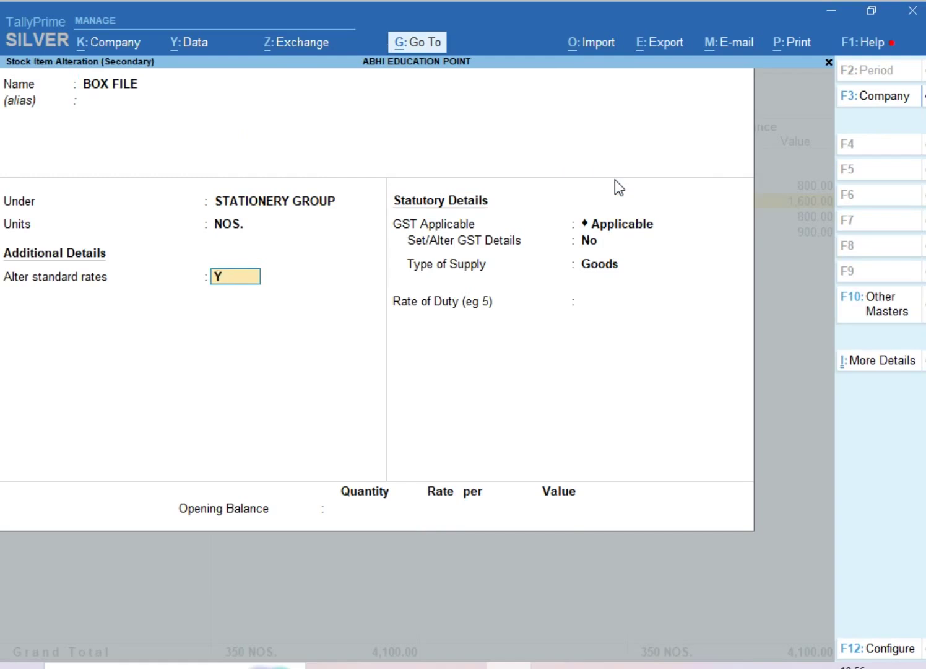
key("Return")
key("Return")
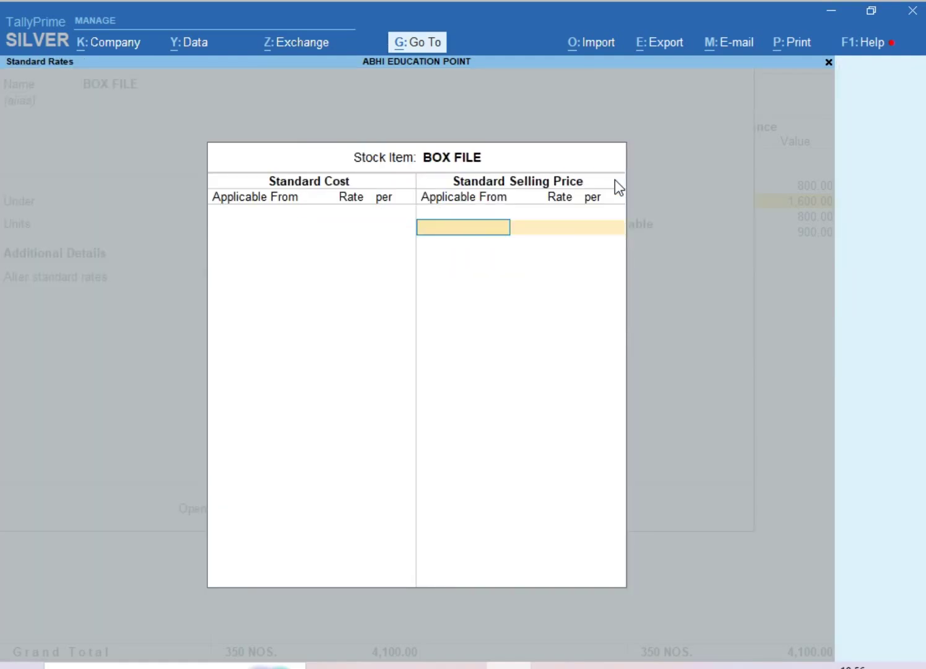
Enter a standard selling price of 20.00 per NOS. from 10-Apr-24 for BOX FILE and save the stock item
type("10-Apr-24")
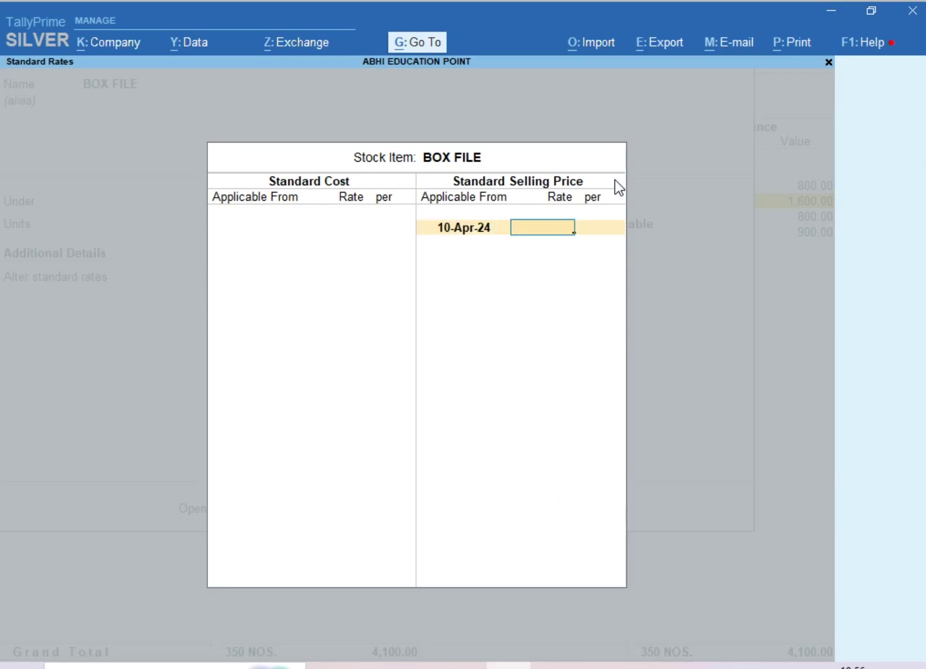
type("20")
key("Return")
key("Return")
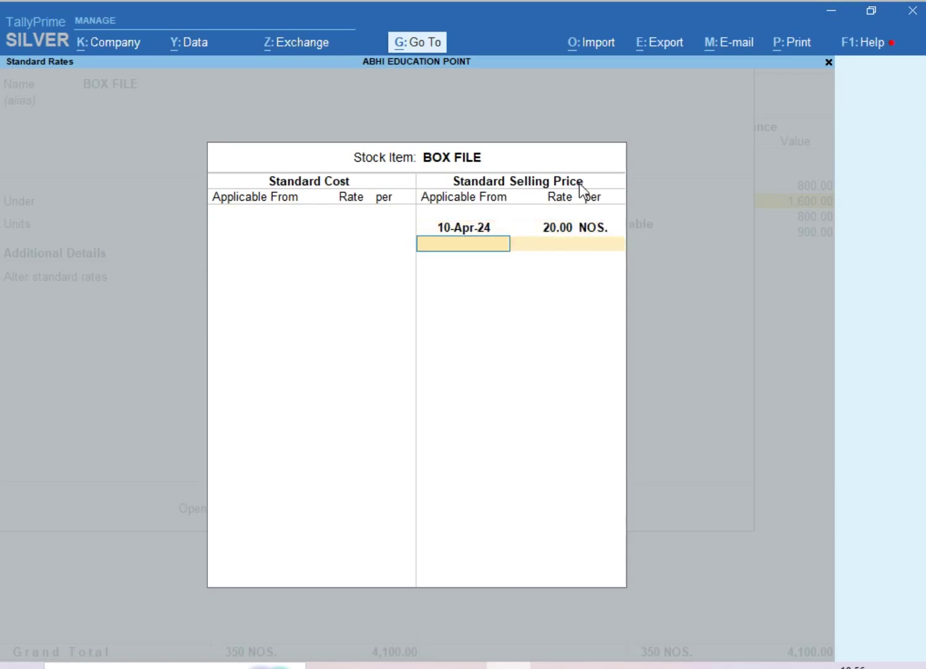
key("Return")
key("Return")
key("Return")
key("Return")
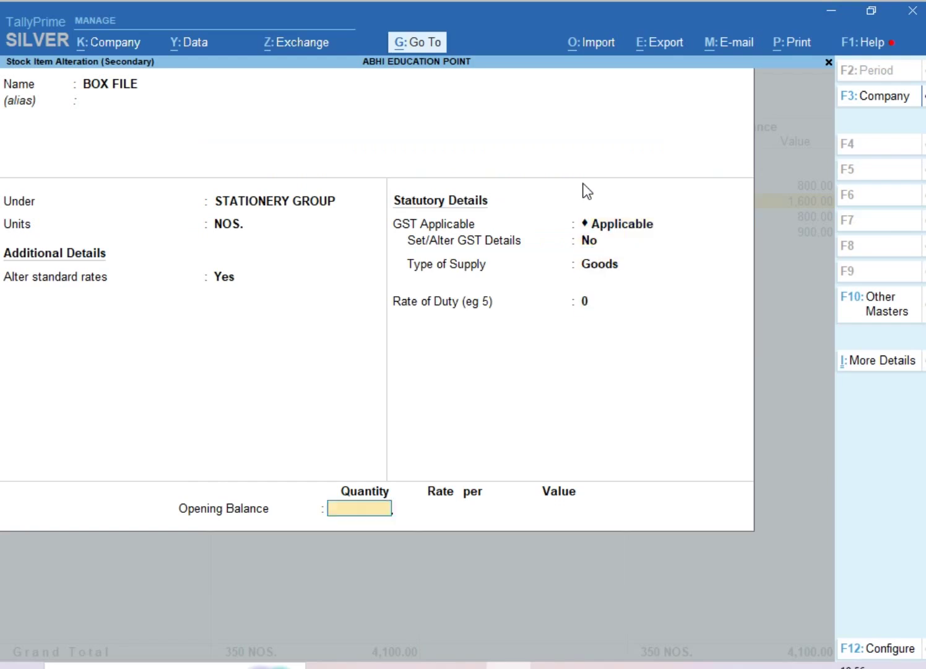
key("Return")
key("Return")
Open the PENCIL stock item for alteration and enable Alter standard rates
key("Down")
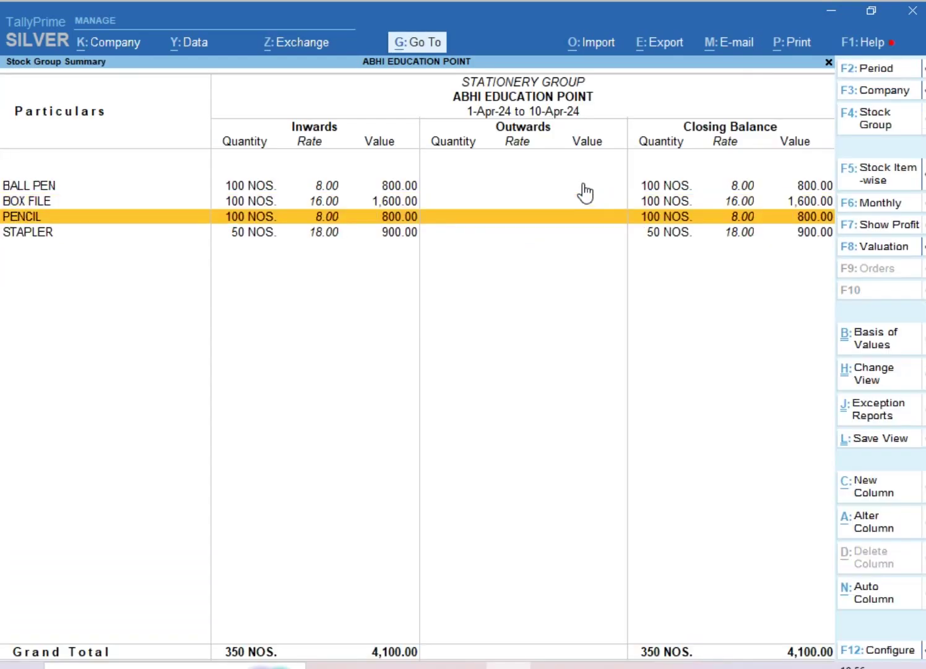
key("ctrl+Return")
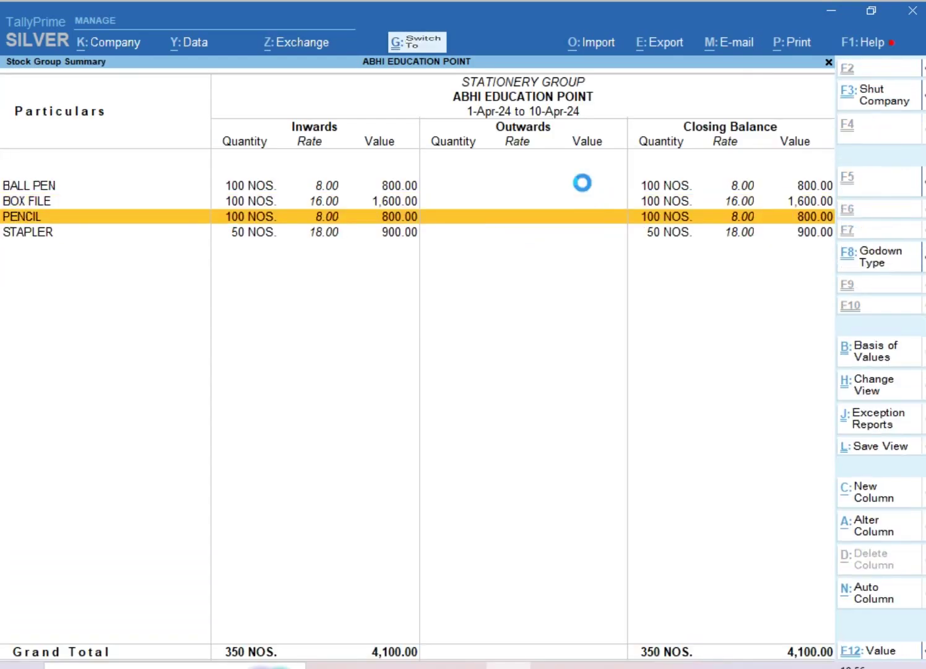
key("Return")
key("Return")
key("Return")
key("Return")
type("y")
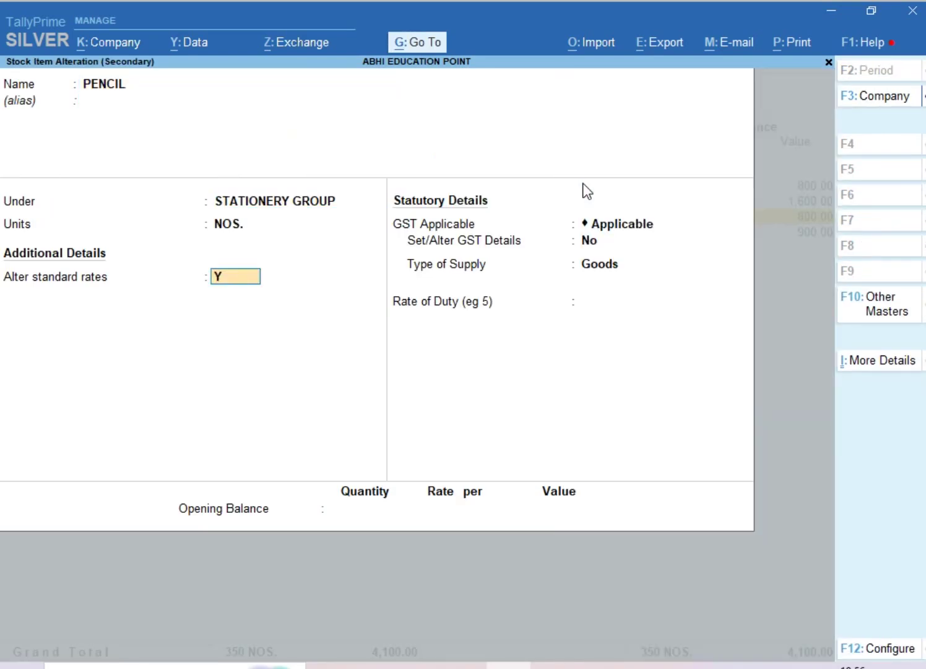
key("Return")
Enter a standard selling price of 10 per NOS. from 10-Apr-24 for PENCIL and save the stock item
type("10-4")
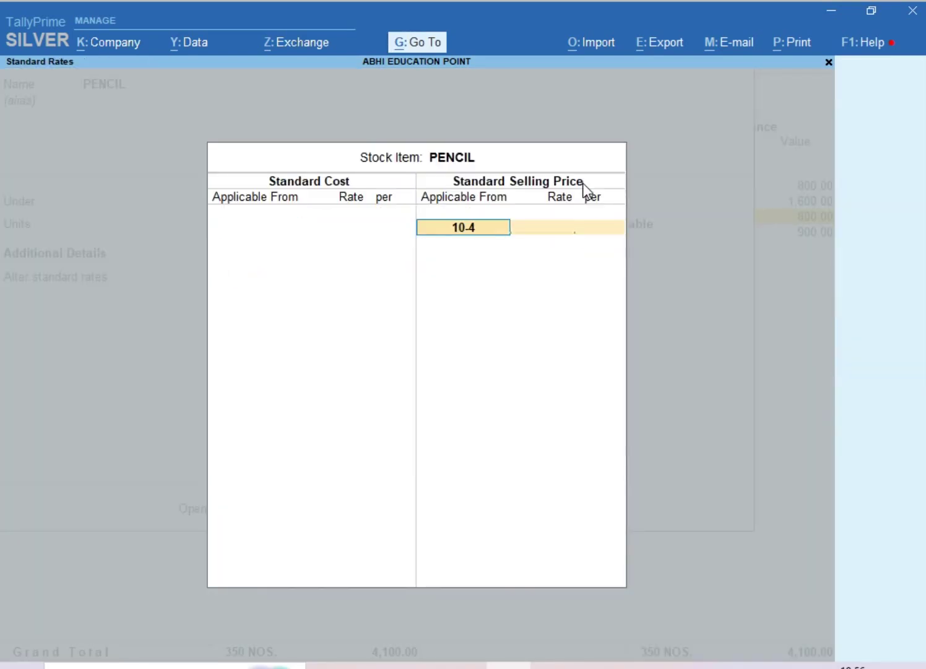
key("Return")
type("10")
key("Return")
key("Return")
key("Return")
key("Return")
key("Return")
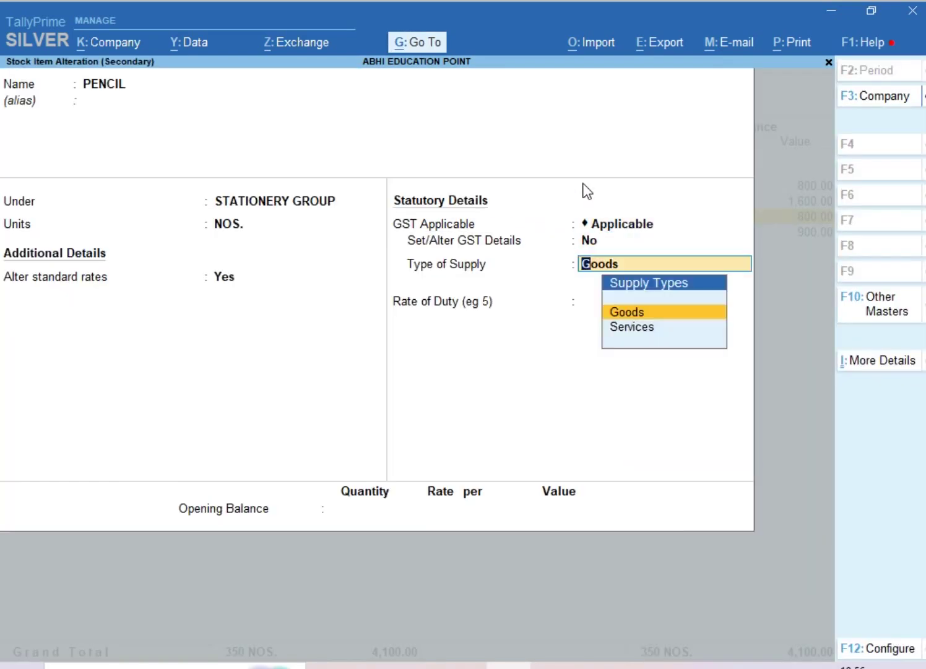
key("Return")
key("Return")
key("Return")
Open the STAPLER stock item for alteration and enable Alter standard rates, leaving its standard cost blank
key("Down")
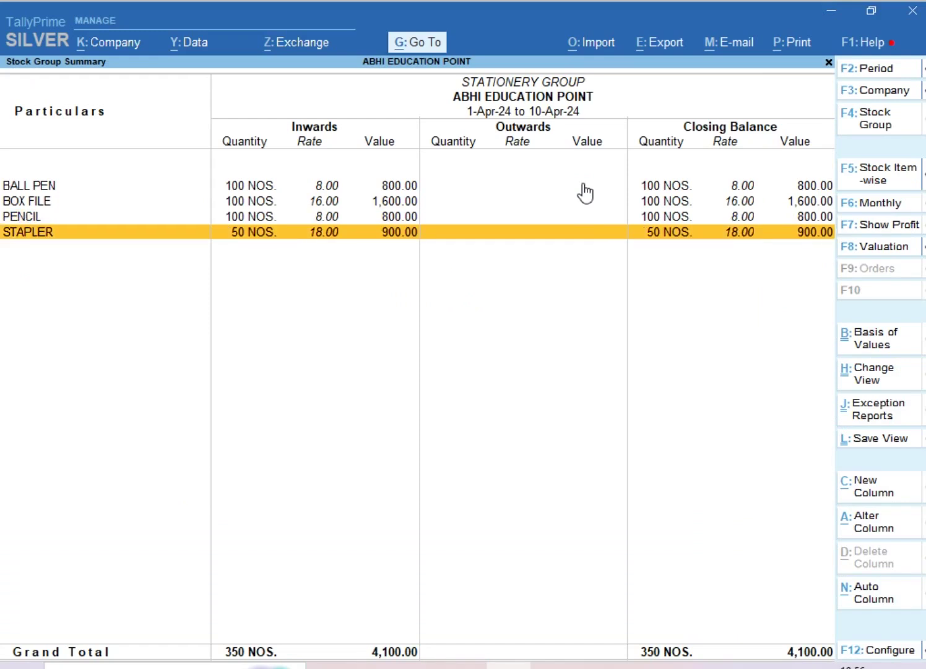
key("ctrl")
key("ctrl+Return")
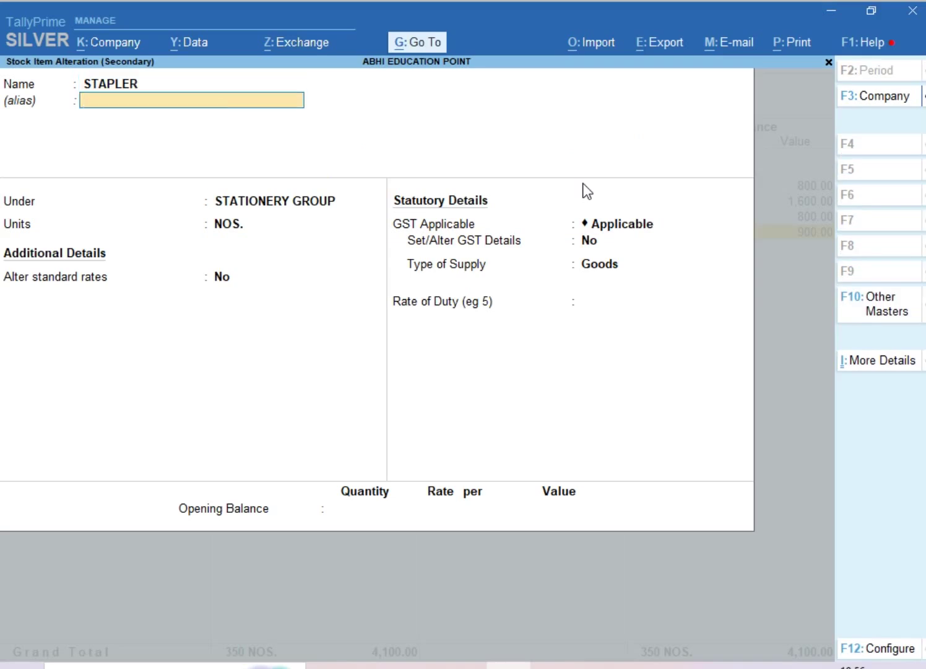
key("Return")
key("Return")
key("Return")
type("Y")
key("Return")
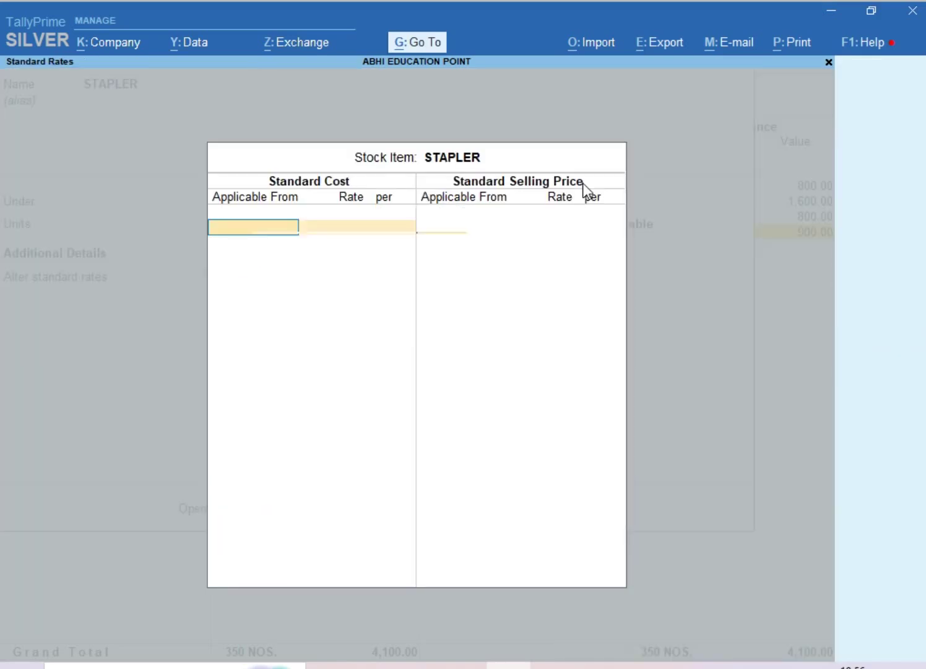
key("Return")
Enter a standard selling price of 20.00 per NOS. from 10-Apr-24 for STAPLER and save the stock item
type("10-4-24")
key("Return")
type("20")
key("Return")
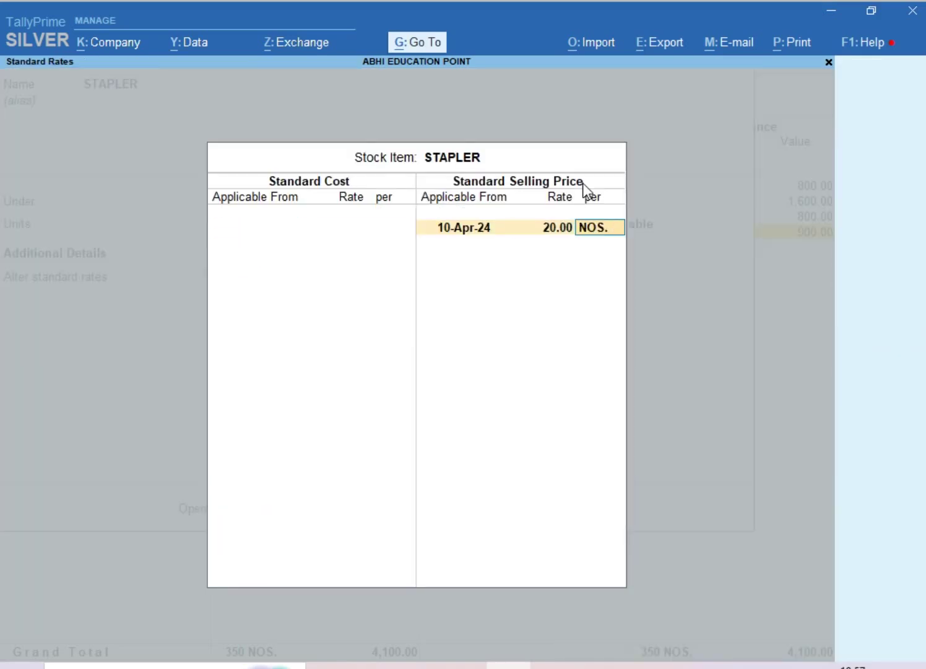
key("Return")
key("Return")
key("Return")
key("Return")
key("Return")
key("Return")
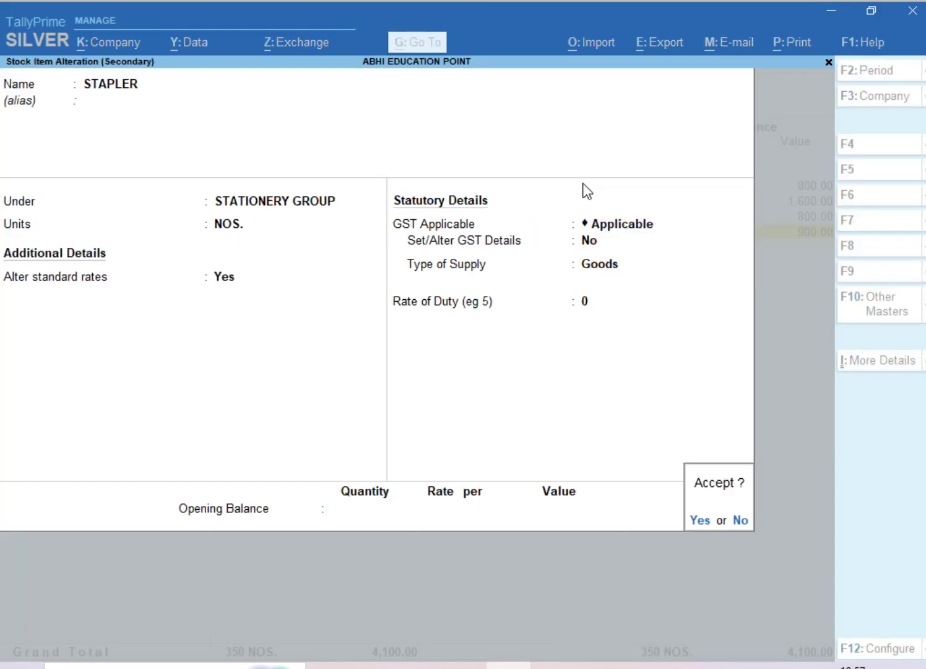
key("Return")
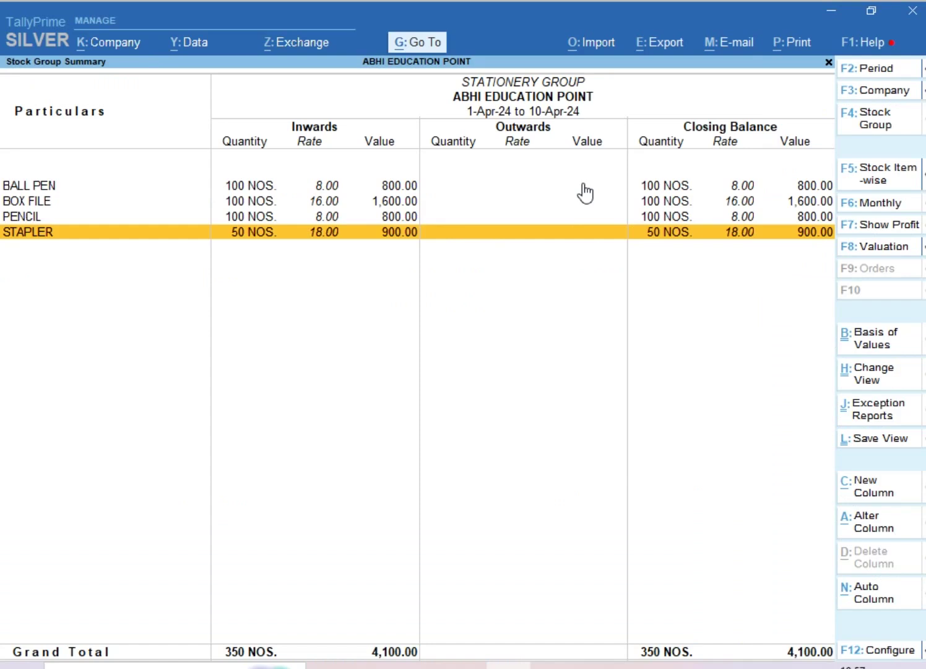
Leave the stock summary reports and open accounting voucher creation
key("Escape")
key("Escape")
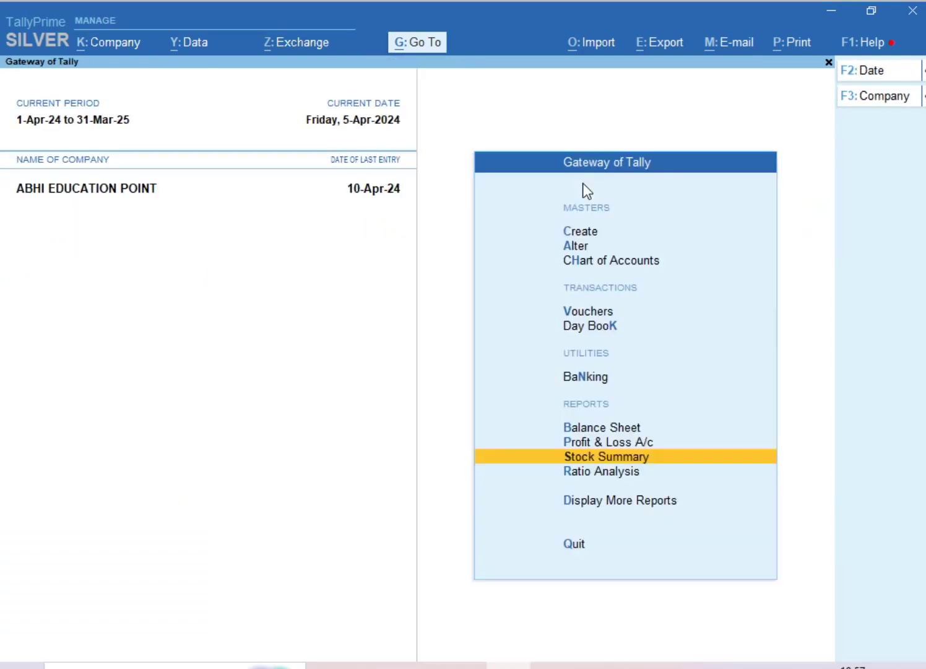
key("v")
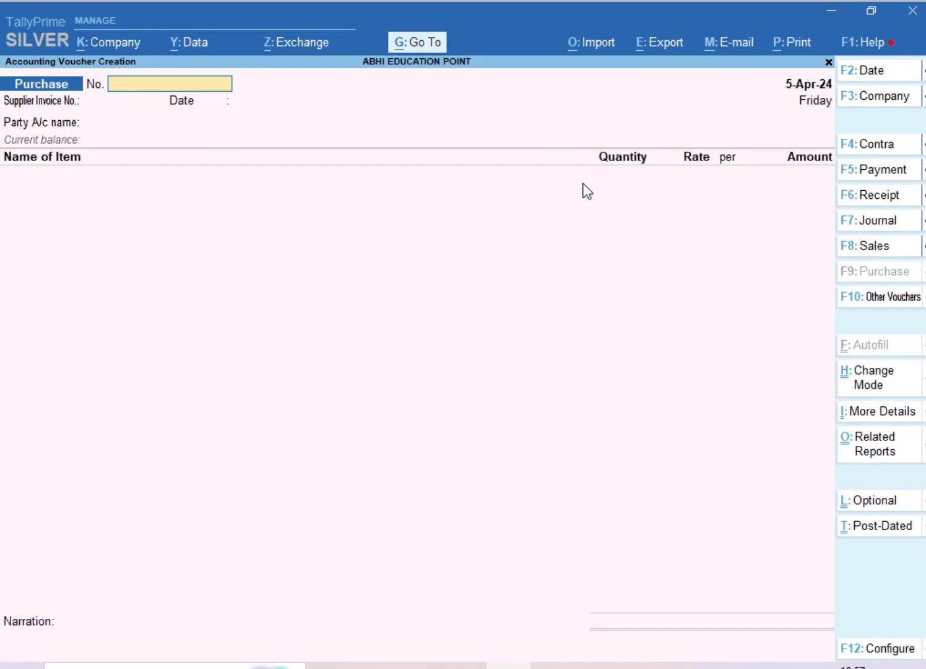
Start a sales voucher numbered 11, dated 11-Apr-24, with MR. A SALES PARTY as the party account
key("F8")
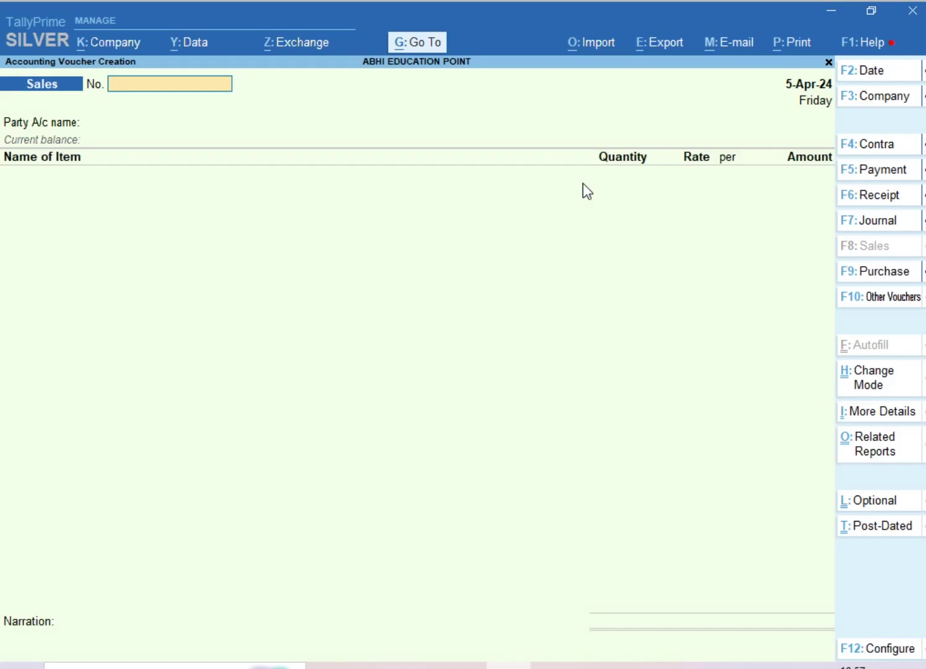
key("F2")
type("11-4")
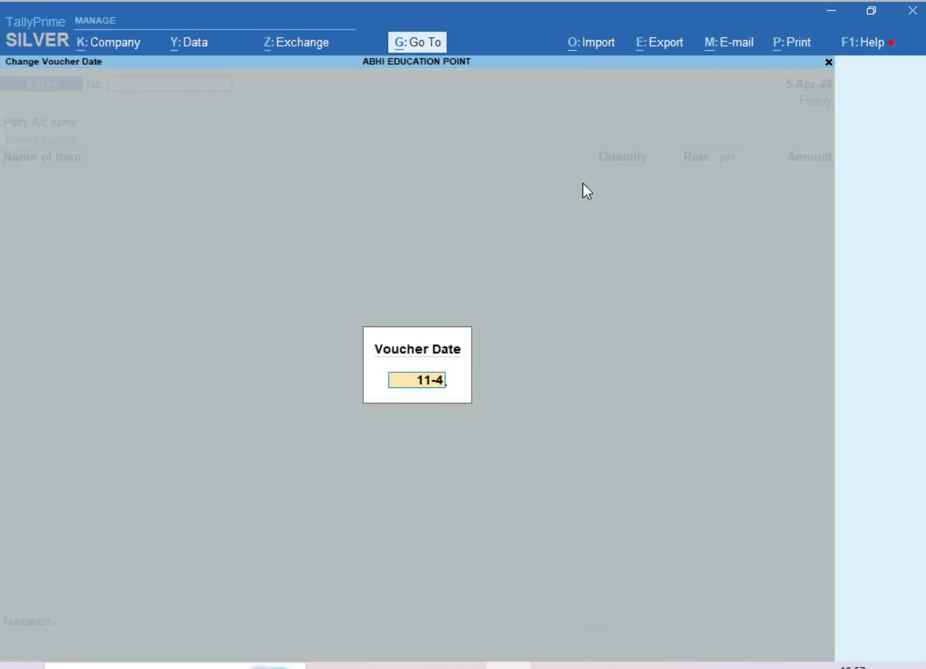
key("Return")
type("11")
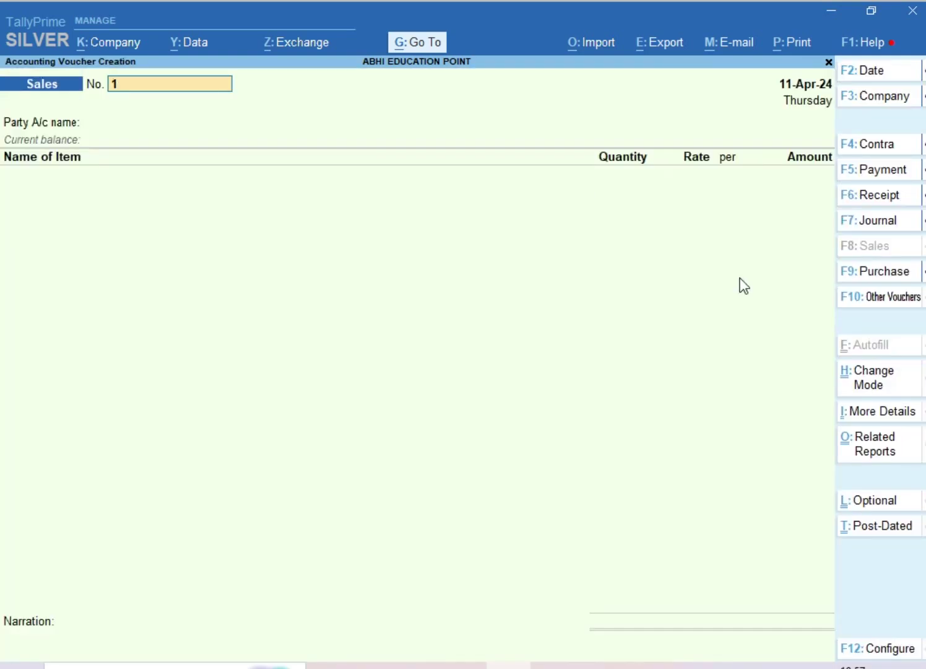
key("Return")
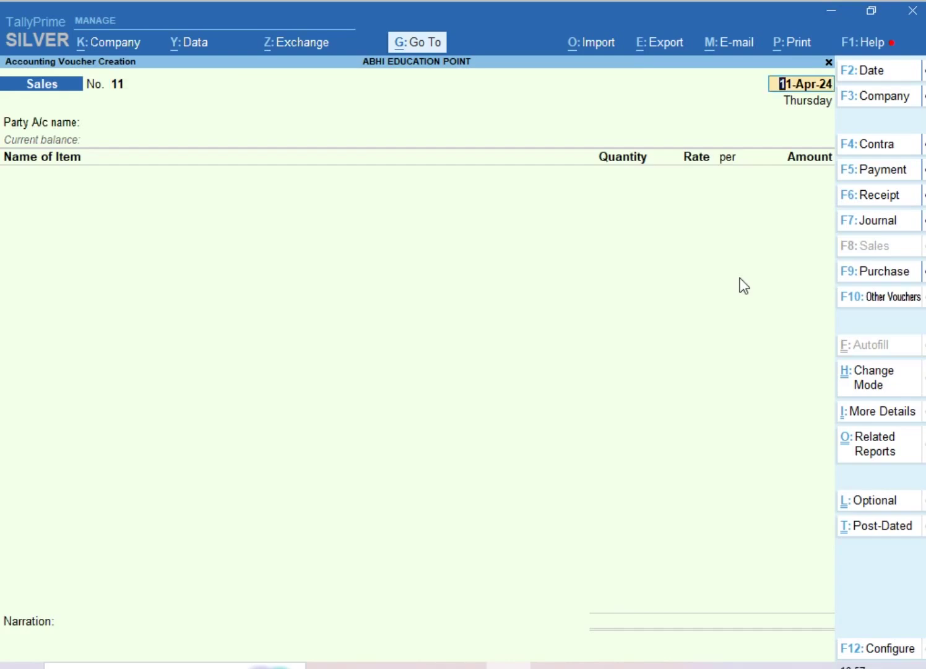
key("Return")
key("Down")
key("Return")
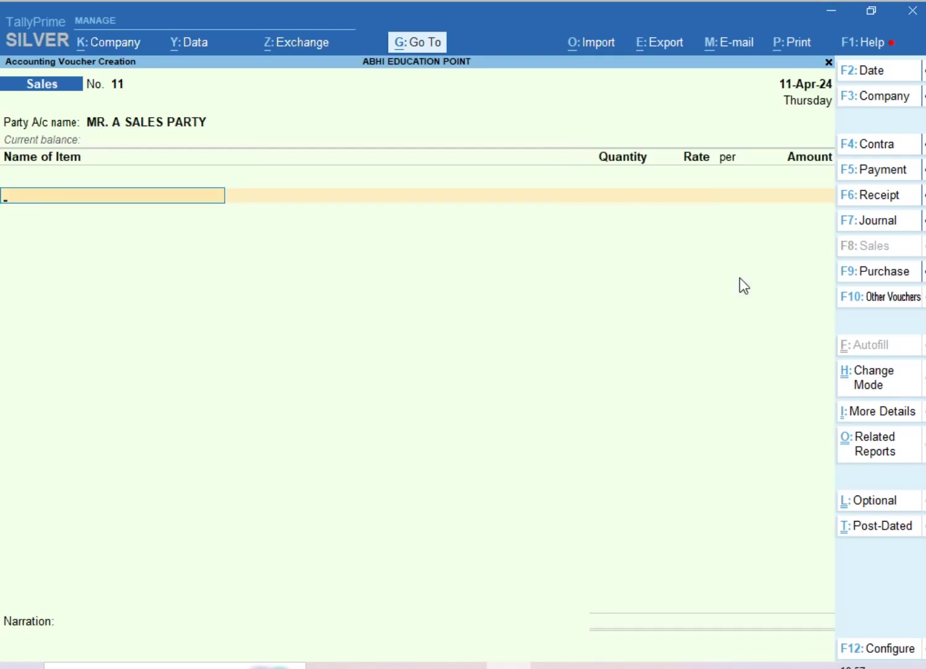
Add BALL PEN to the sales voucher with a quantity of 5 NOS. at the rate of 10.00
key("Down")
key("Down")
key("Down")
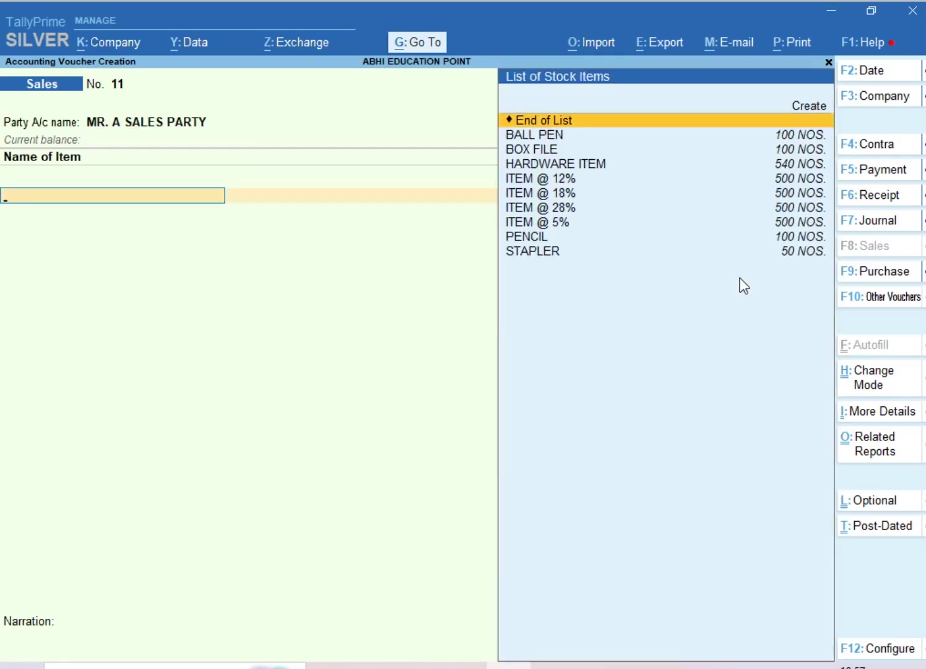
key("Down")
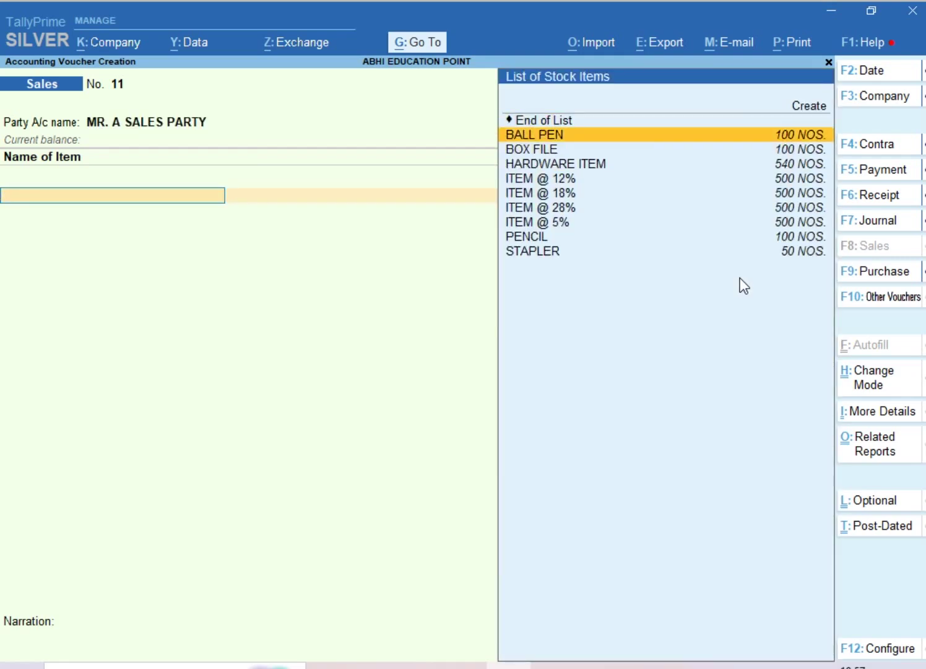
key("Return")
type("5")
key("Return")
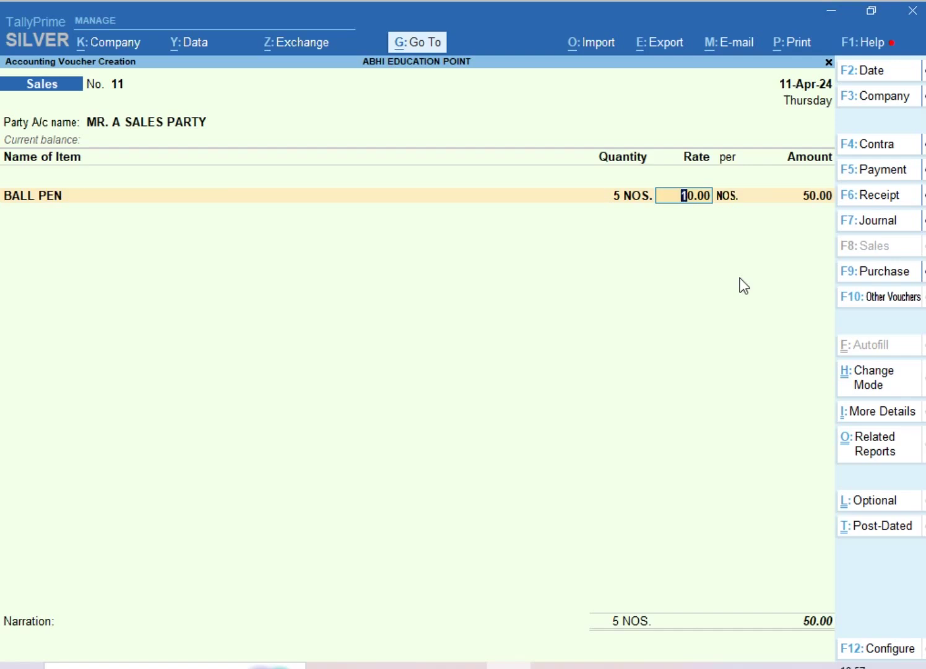
key("Return")
key("Return")
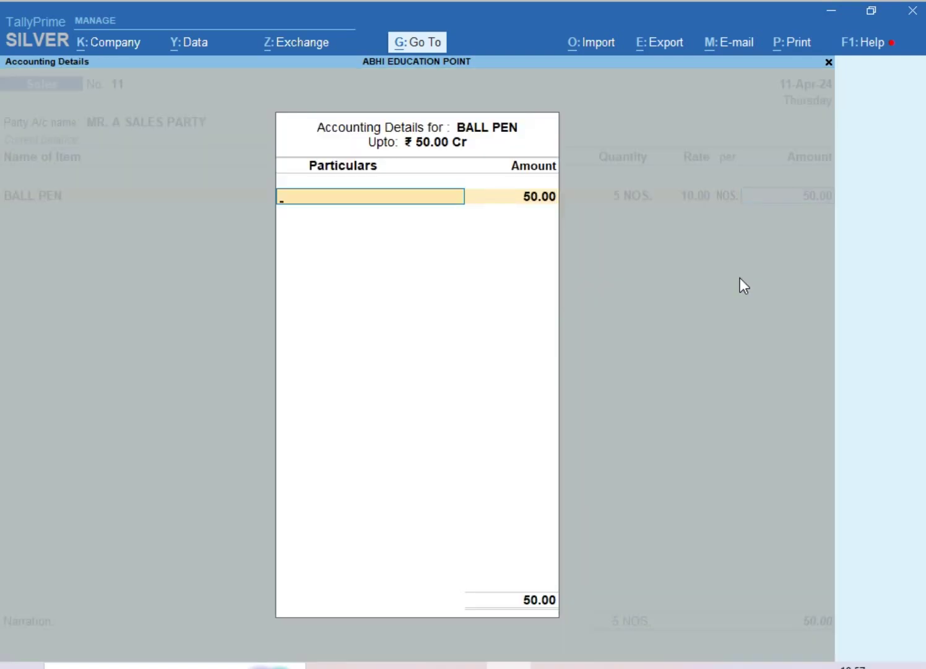
Allocate the BALL PEN amount to the LOCAL SALES @ 18% ledger
type("L")
key("Down")
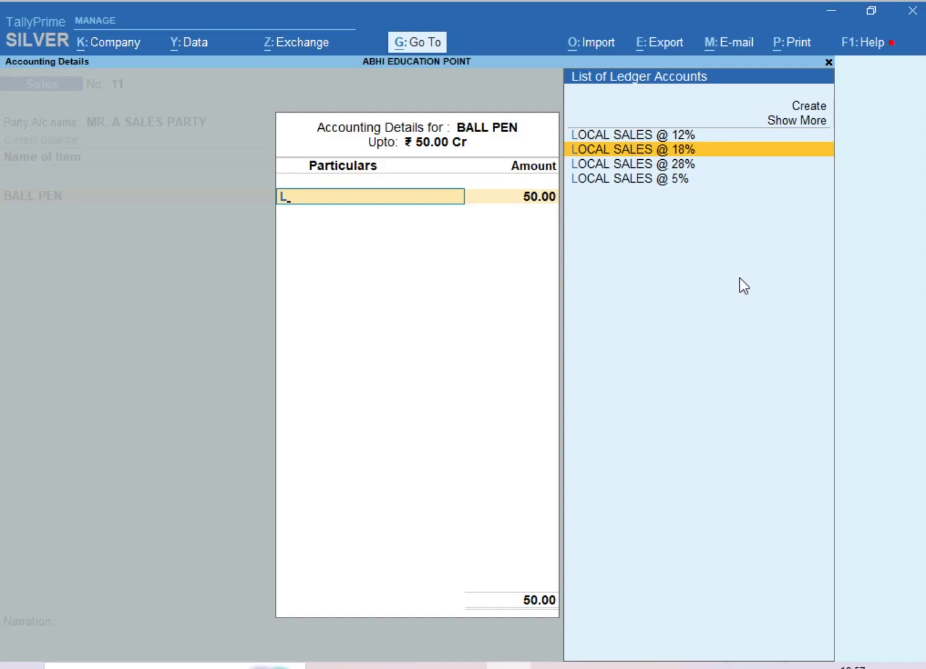
key("Return")
Open the LOCAL SALES @ 18% ledger for alteration, set its type to Not Applicable and enable Set/Alter GST Details
key("BackSpace")
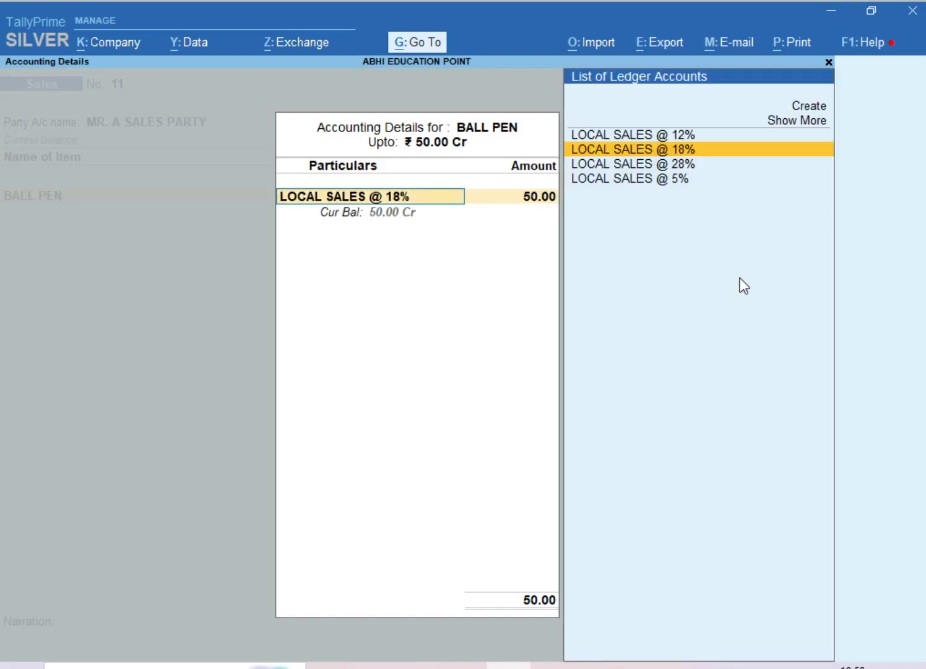
key("ctrl")
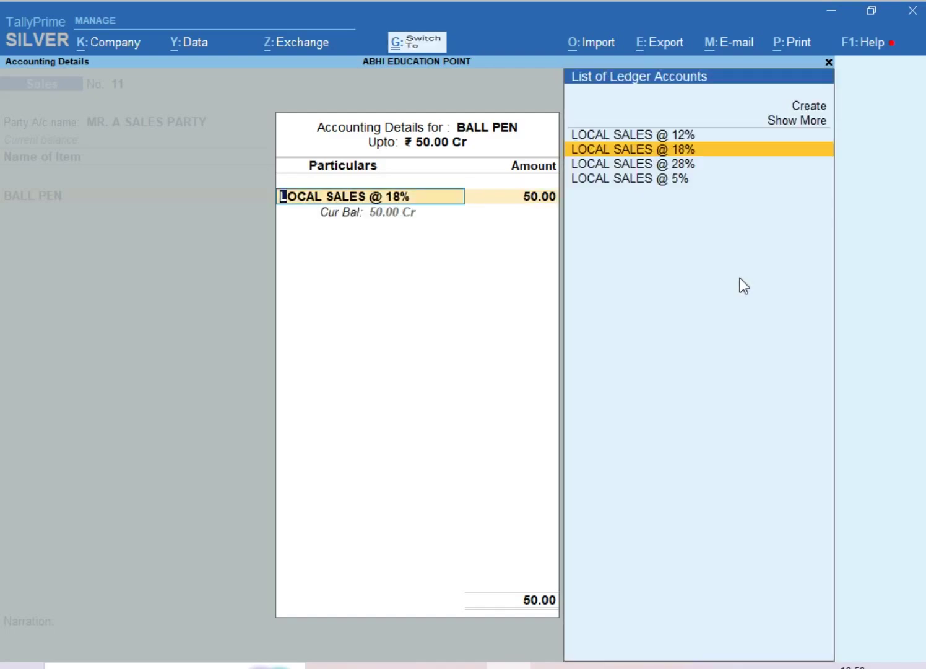
key("ctrl+Return")
key("Return")
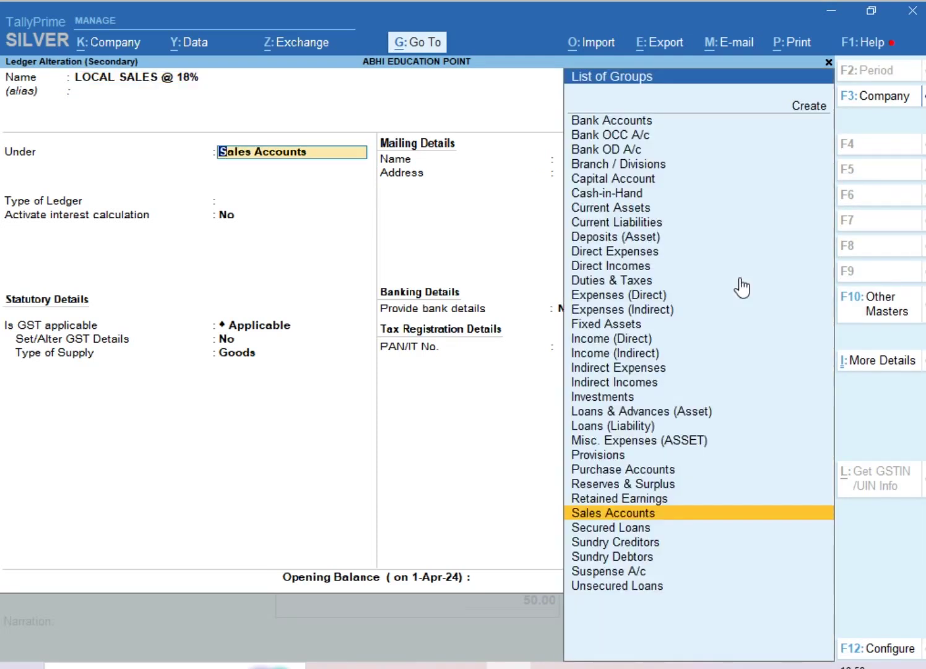
key("Return")
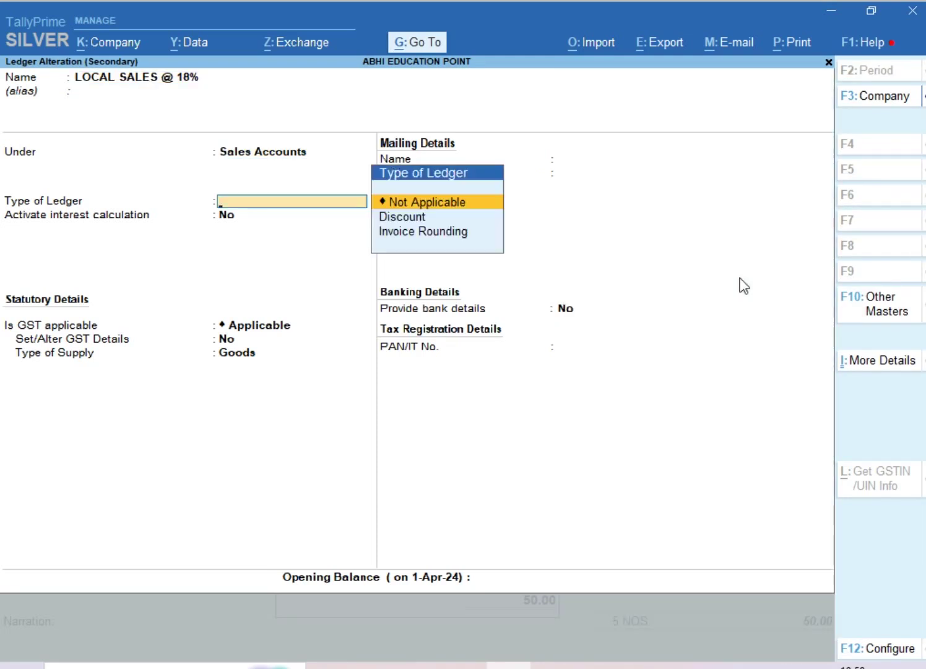
key("Return")
key("Return")
type("Y")
key("Return")
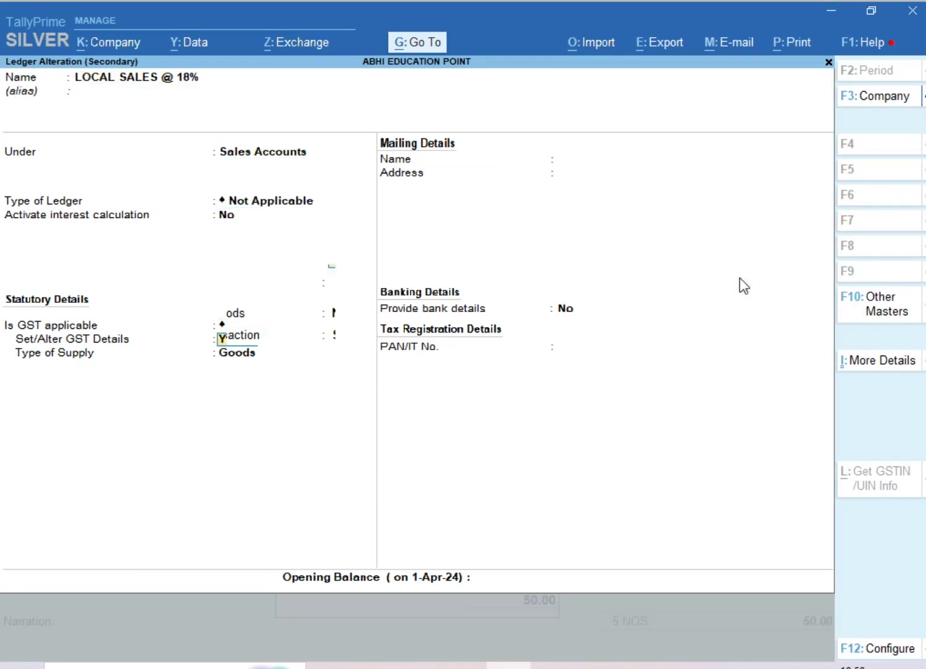
key("Return")
key("Return")
key("Return")
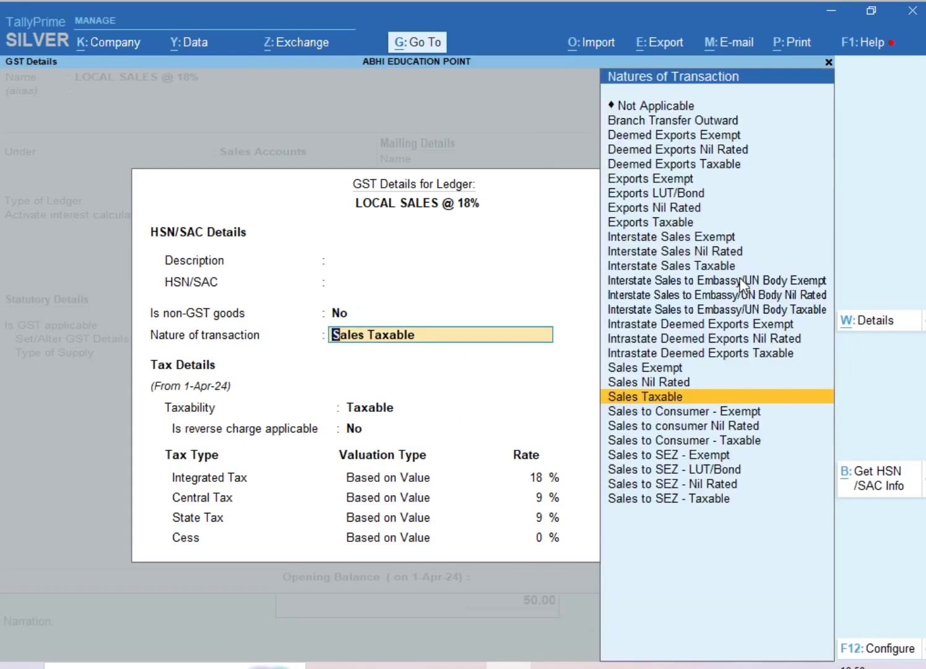
Accept the ledger's GST details with Sales Taxable as nature of transaction, save the ledger and complete the BALL PEN allocation
key("Return")
key("Return")
key("Return")
key("Return")
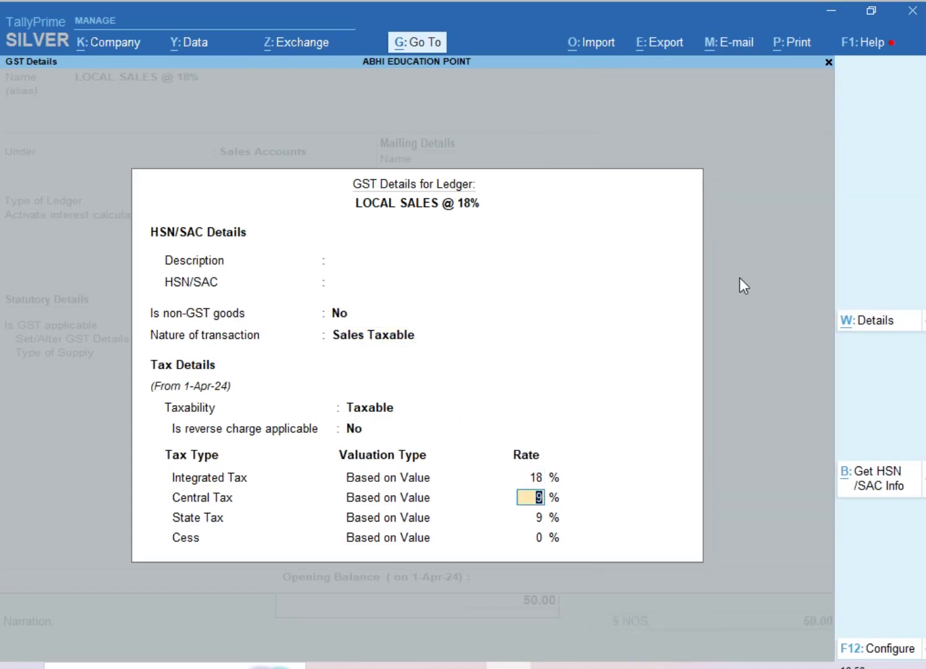
key("Return")
key("Return")
key("Return")
key("Return")
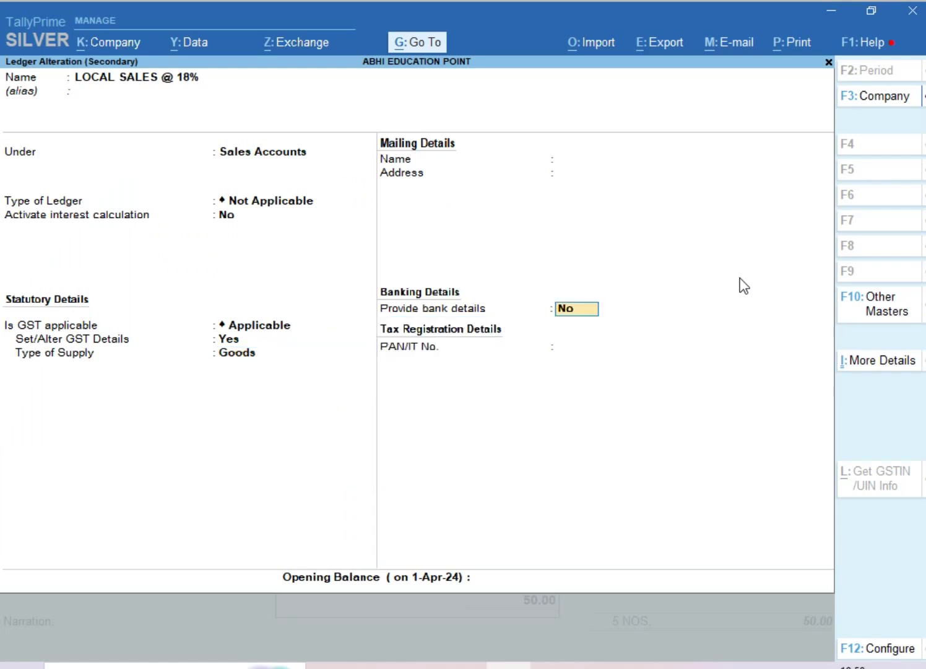
key("Return")
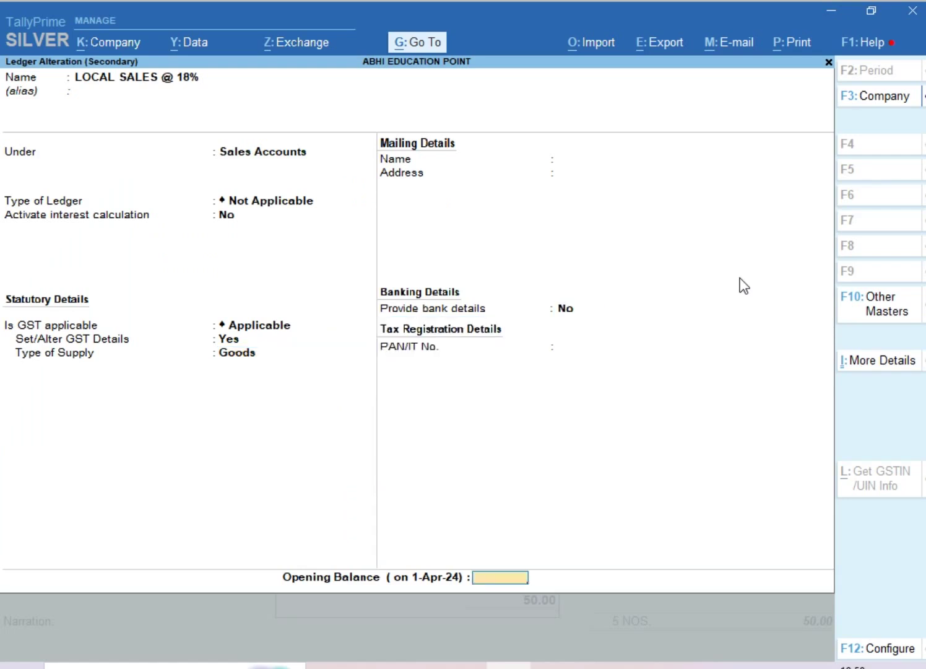
key("Return")
key("Return")
key("Return")
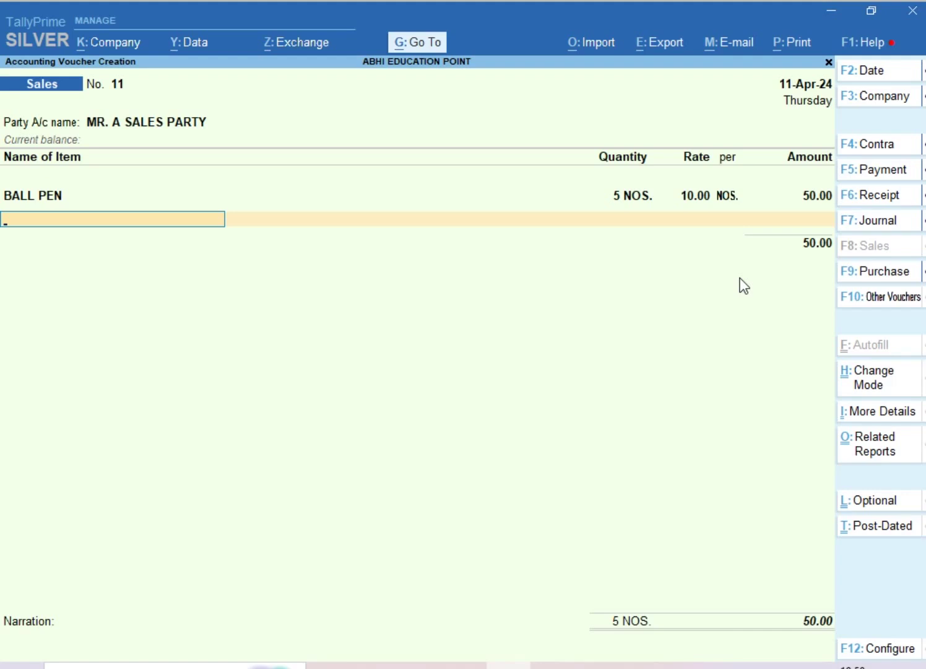
Add PENCIL as the second item of the sales voucher with a quantity of 15 NOS
type("P")
key("Return")
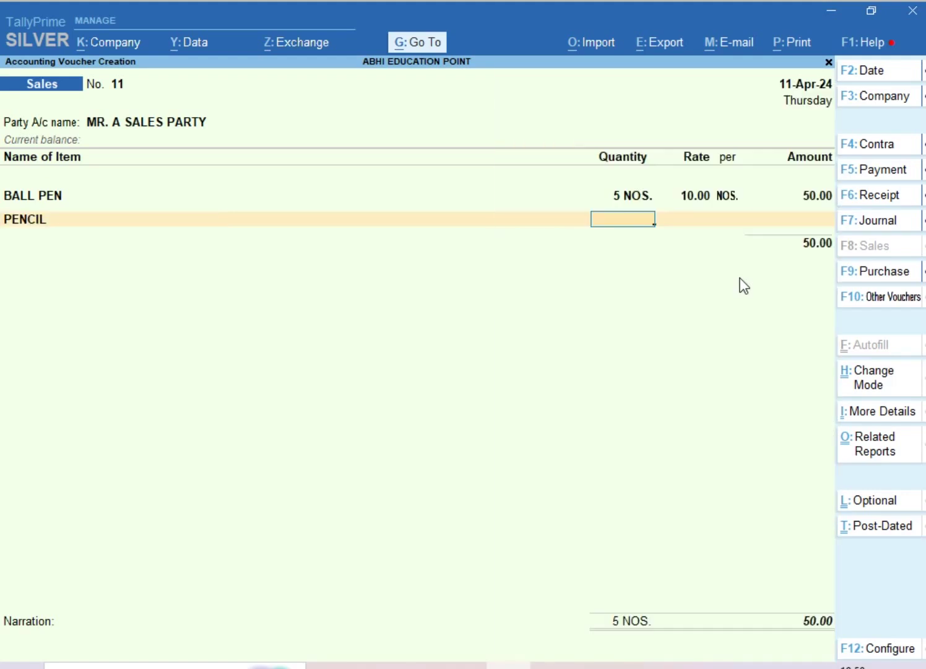
type("5")
key("Return")
key("BackSpace")
key("BackSpace")
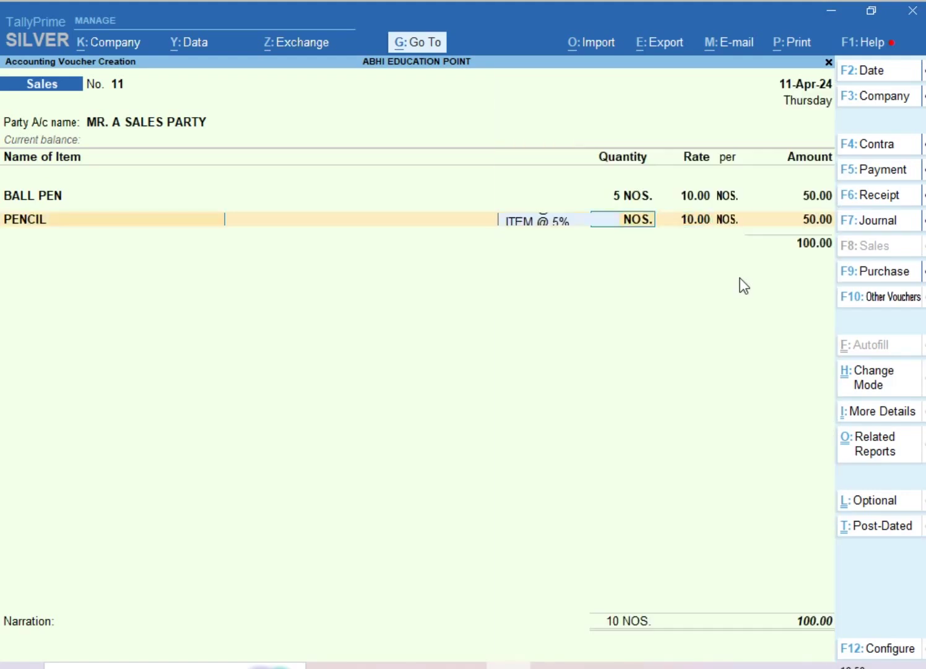
key("Return")
type("15")
key("Return")
Go back to the BALL PEN line and set its quantity to 15 NOS., keeping its rate and ledger allocation
key("BackSpace")
key("BackSpace")
key("BackSpace")
key("BackSpace")
key("BackSpace")
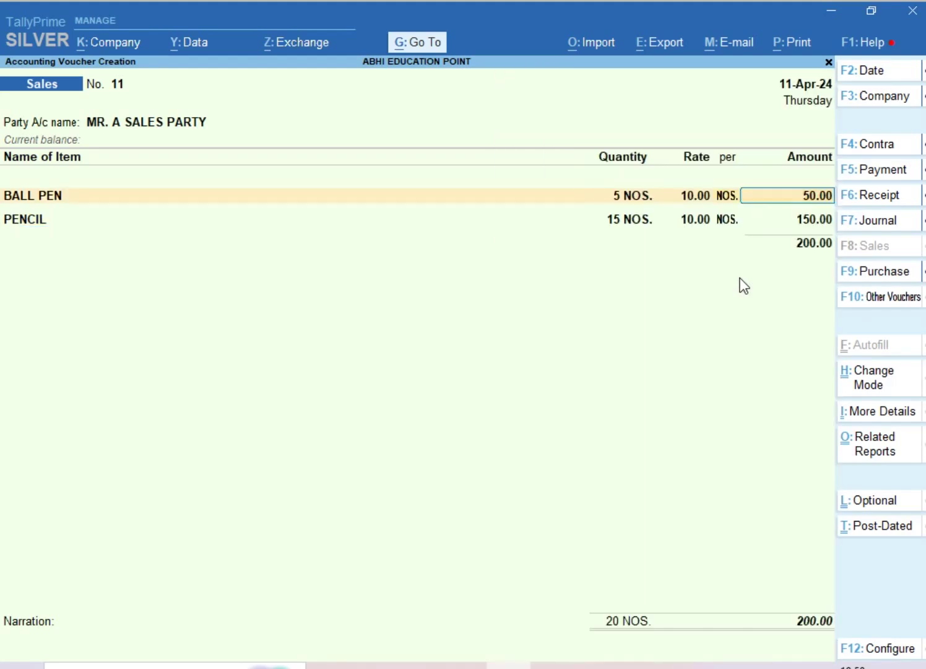
type("15")
key("Return")
key("Return")
key("Return")
key("Return")
key("Return")
key("Return")
key("Return")
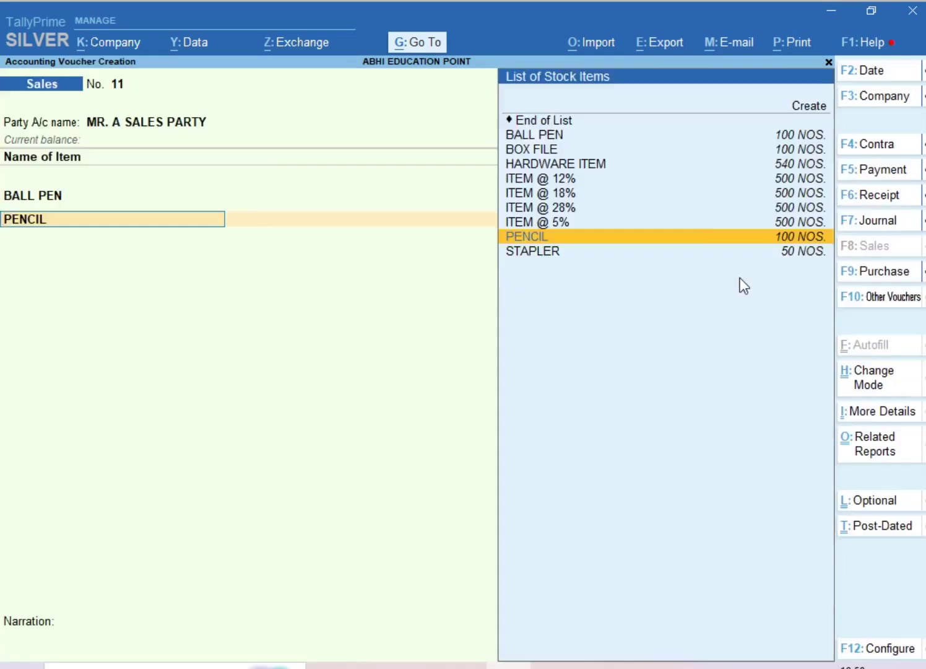
Allocate the PENCIL amount to the LOCAL SALES @ 18% ledger
key("Return")
key("Return")
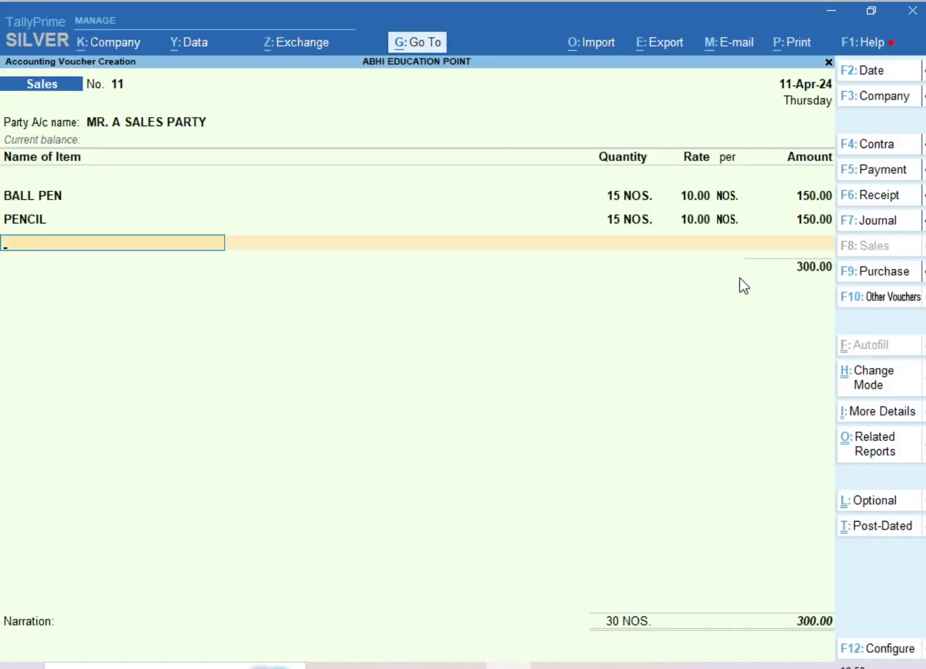
key("BackSpace")
key("Return")
type("L")
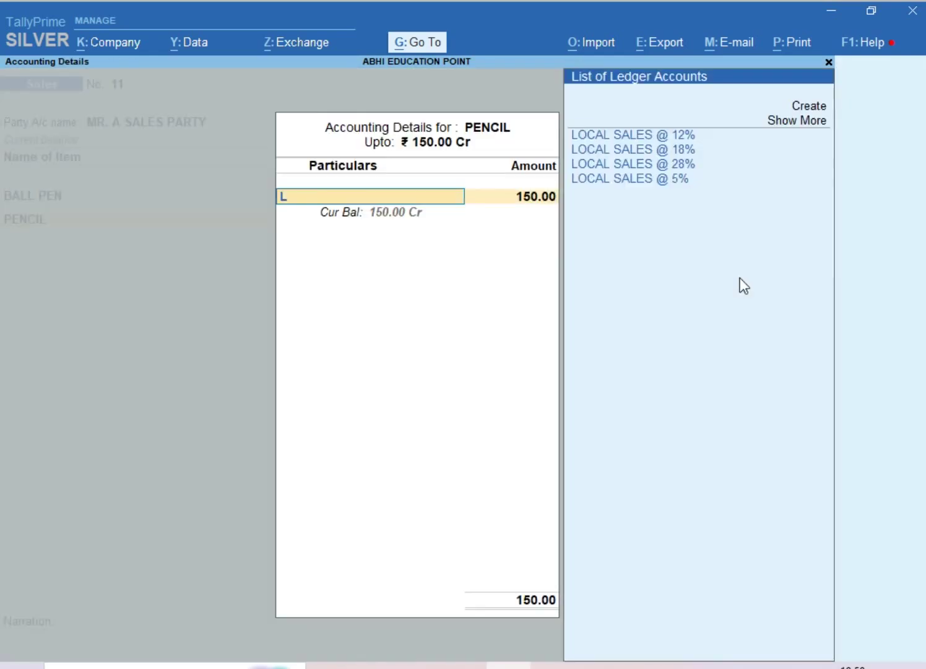
key("Down")
key("Return")
key("Return")
Add BOX FILE to the sales voucher with a quantity of 10 NOS. at the rate of 20.00
key("Down")
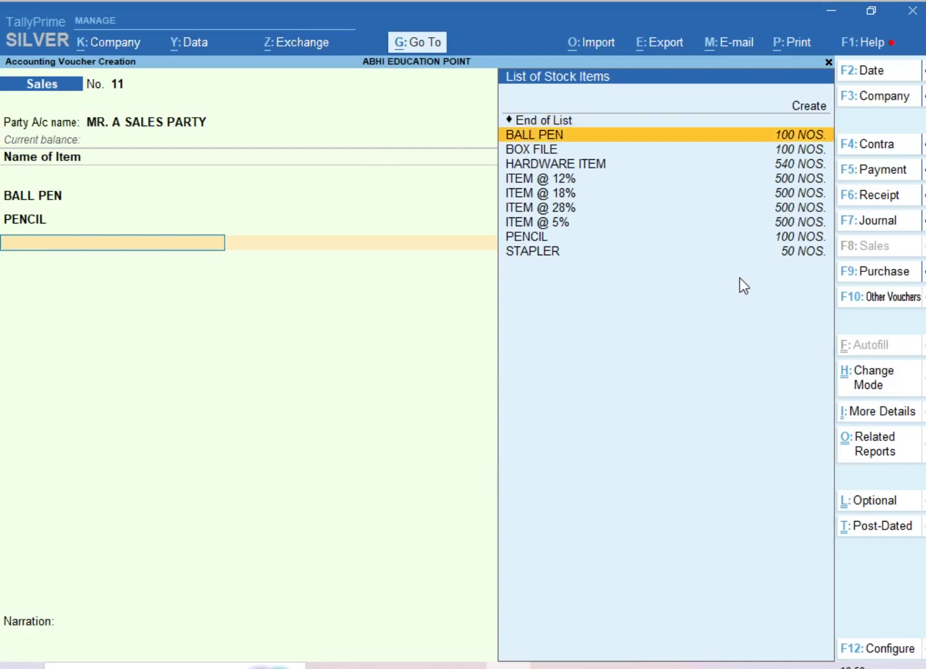
key("Down")
key("Return")
type("10")
key("Return")
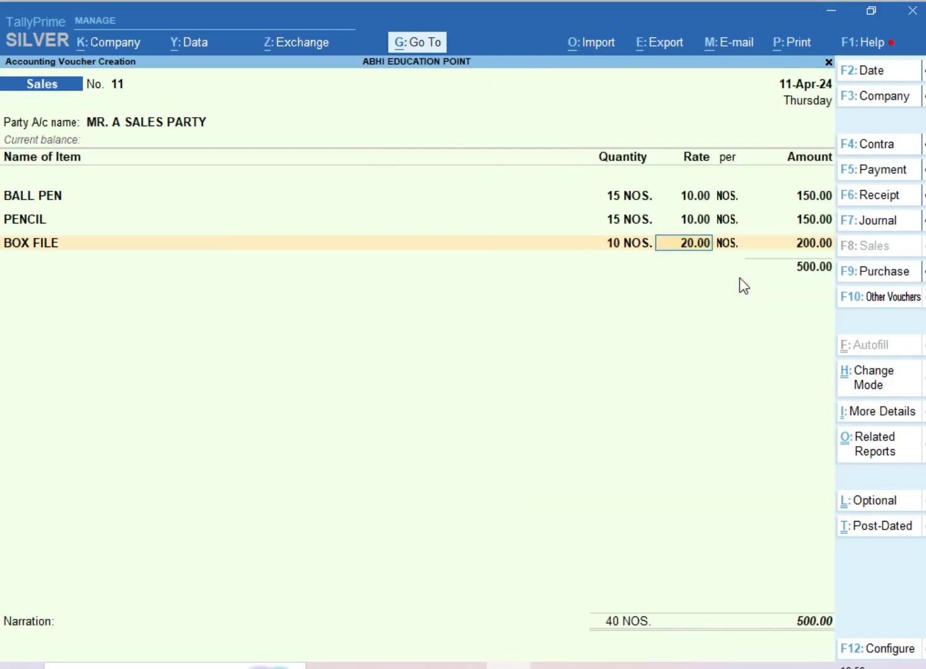
key("Return")
key("Return")
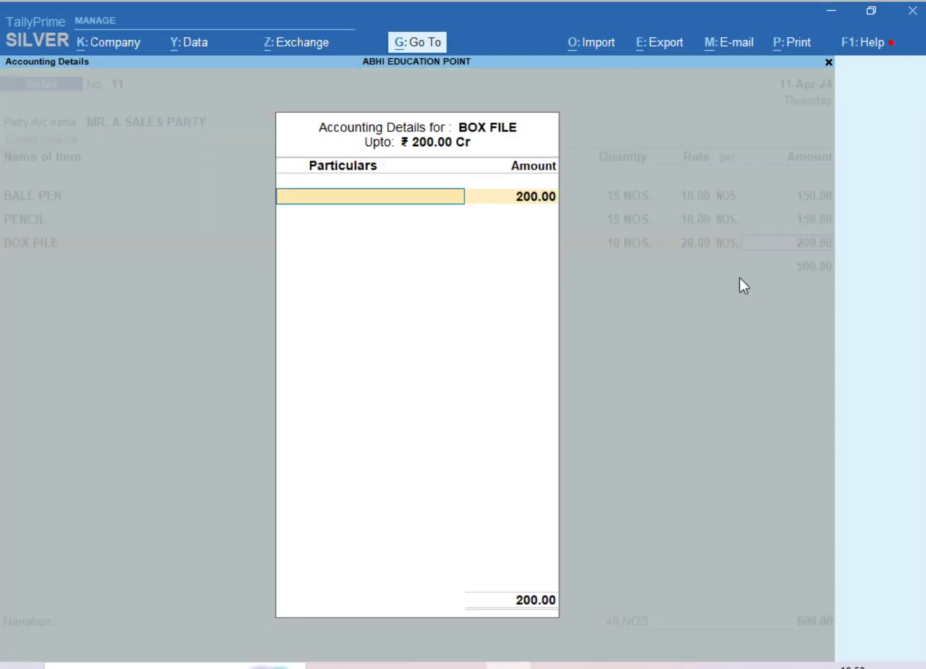
Allocate the BOX FILE amount to the LOCAL SALES @ 18% ledger
type("L")
key("Down")
key("Down")
key("Return")
key("Return")
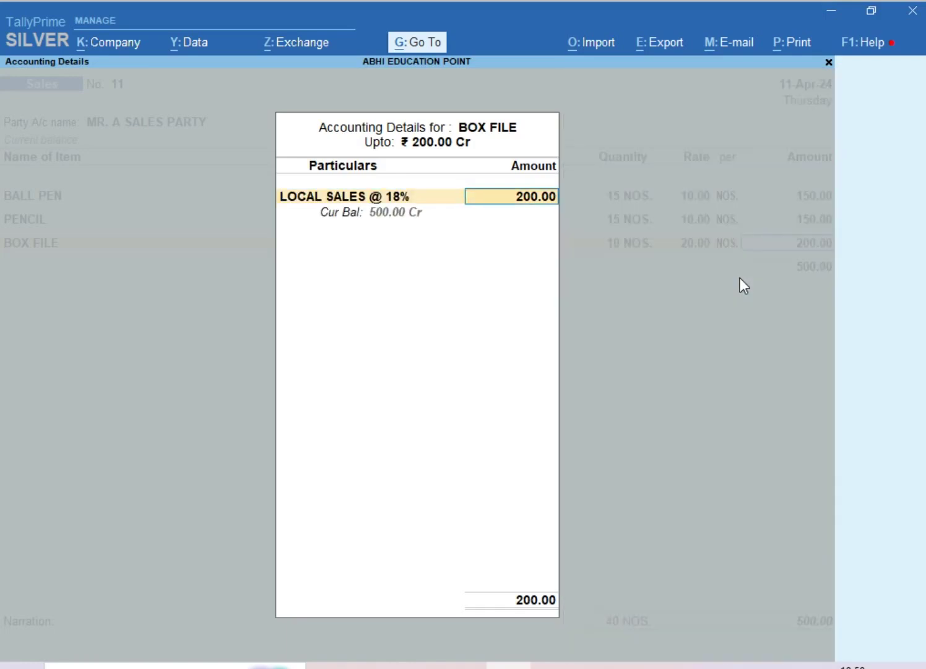
Add STAPLER to the sales voucher with a quantity of 10 NOS. at the rate of 20.00
key("Down")
key("Down")
key("Down")
key("Down")
key("Down")
key("Down")
key("Down")
key("Down")
key("Down")
key("Down")
key("Down")
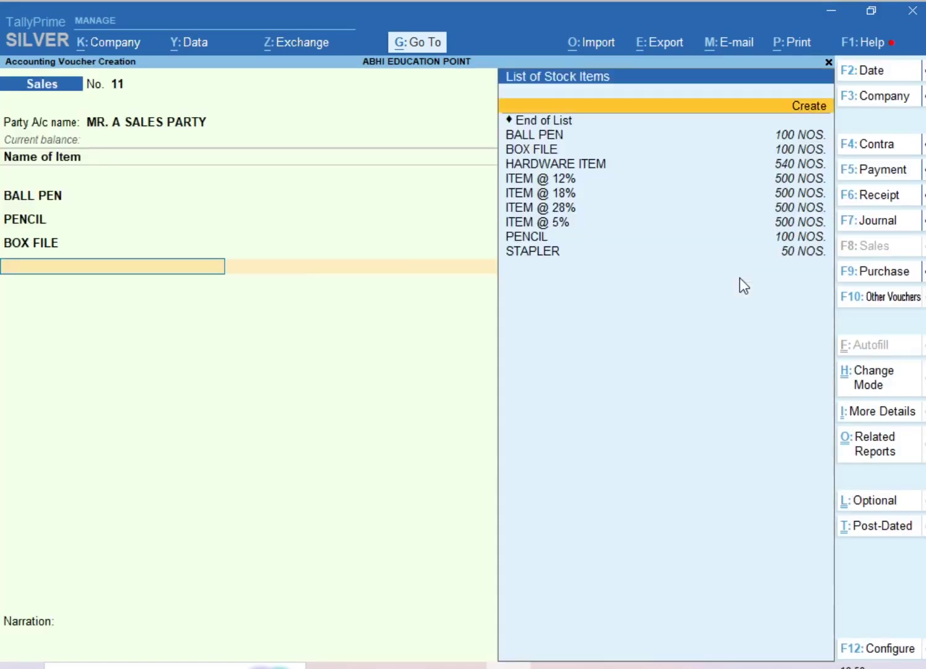
key("Return")
type("10")
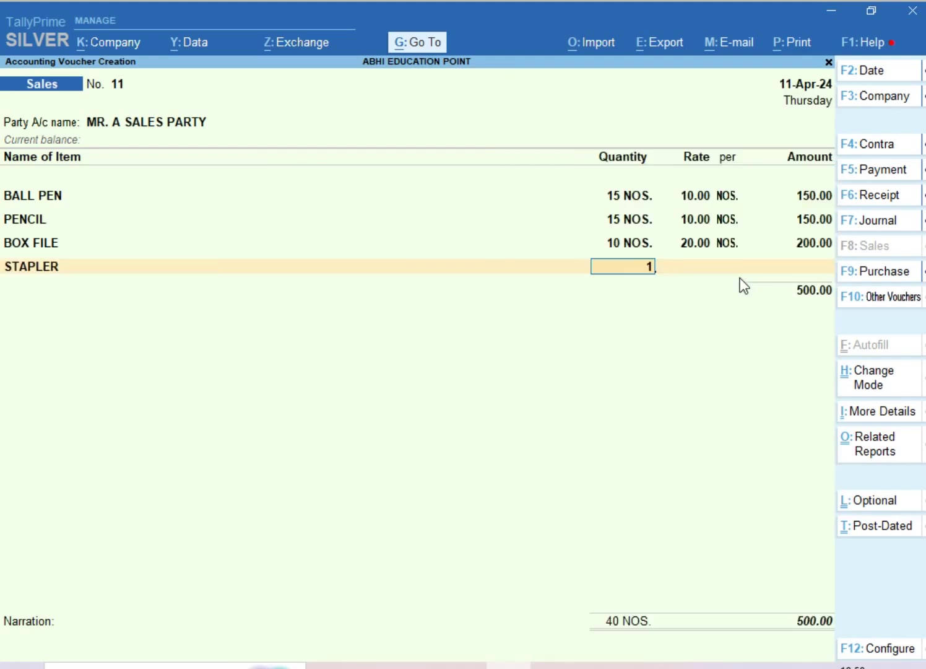
key("Return")
key("Return")
key("Return")
key("Return")
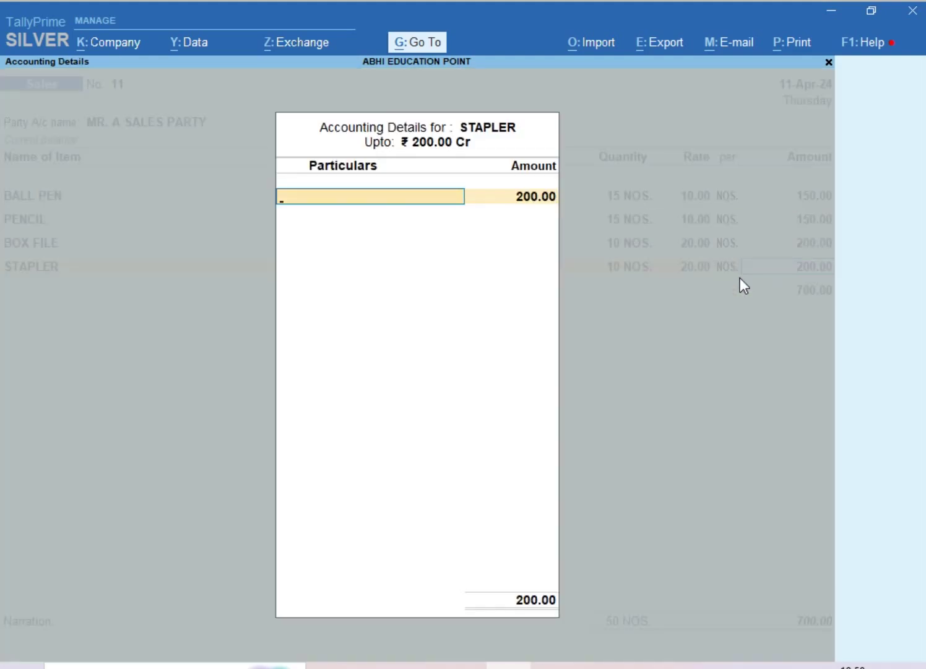
Change the STAPLER ledger allocation to LOCAL SALES @ 18% and return to the STAPLER line of the voucher
key("BackSpace")
key("Down")
key("Down")
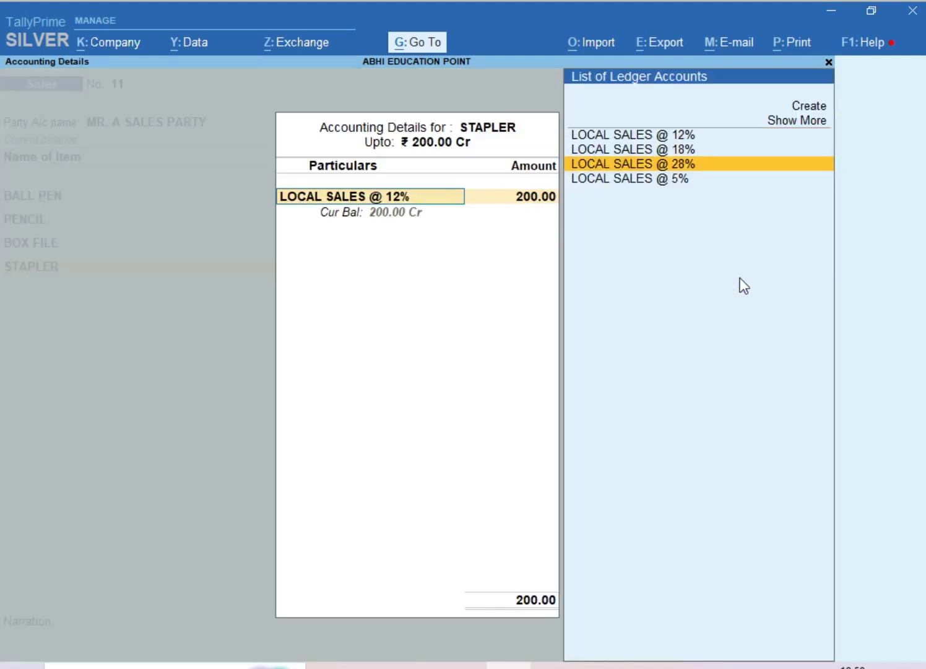
key("Up")
key("Return")
key("Return")
key("BackSpace")
key("BackSpace")
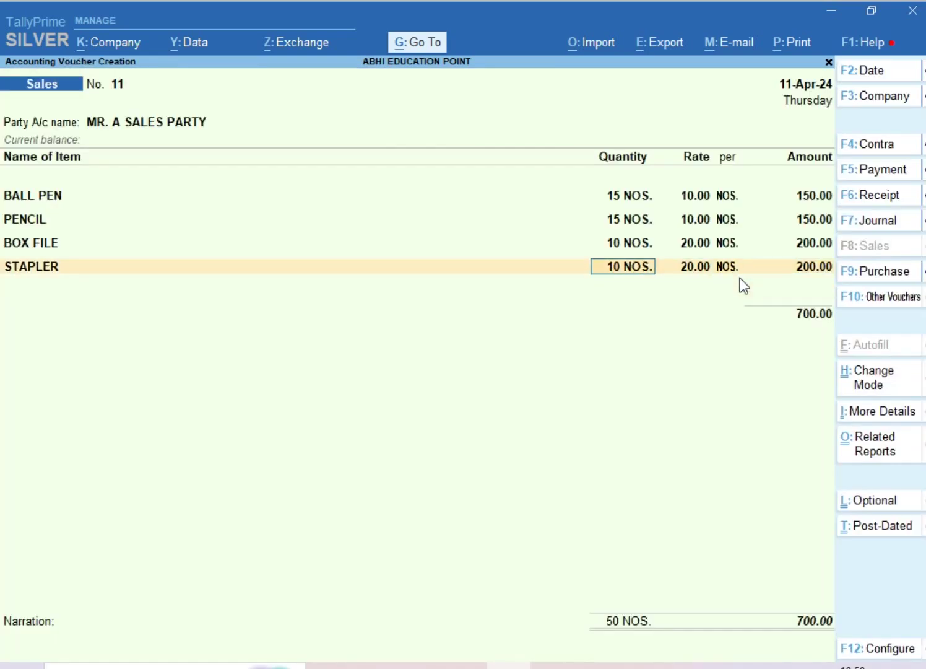
Review the ledger allocations of the BALL PEN and PENCIL lines in the sales voucher
key("Up")
key("Up")
key("Up")
key("Return")
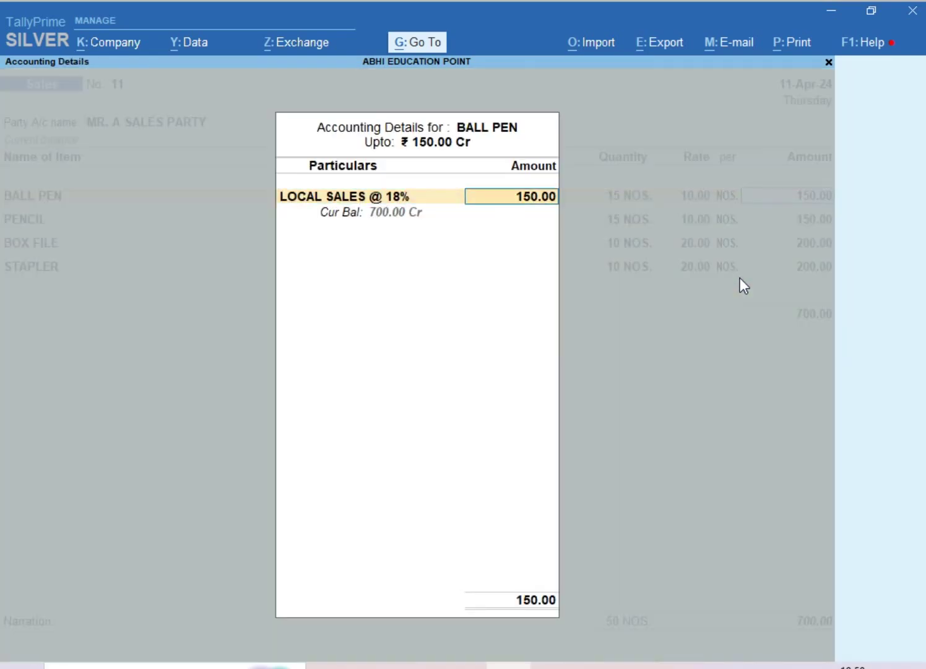
key("Return")
key("Return")
key("Return")
key("Return")
key("Return")
key("Return")
key("Return")
key("Return")
key("Return")
key("Return")
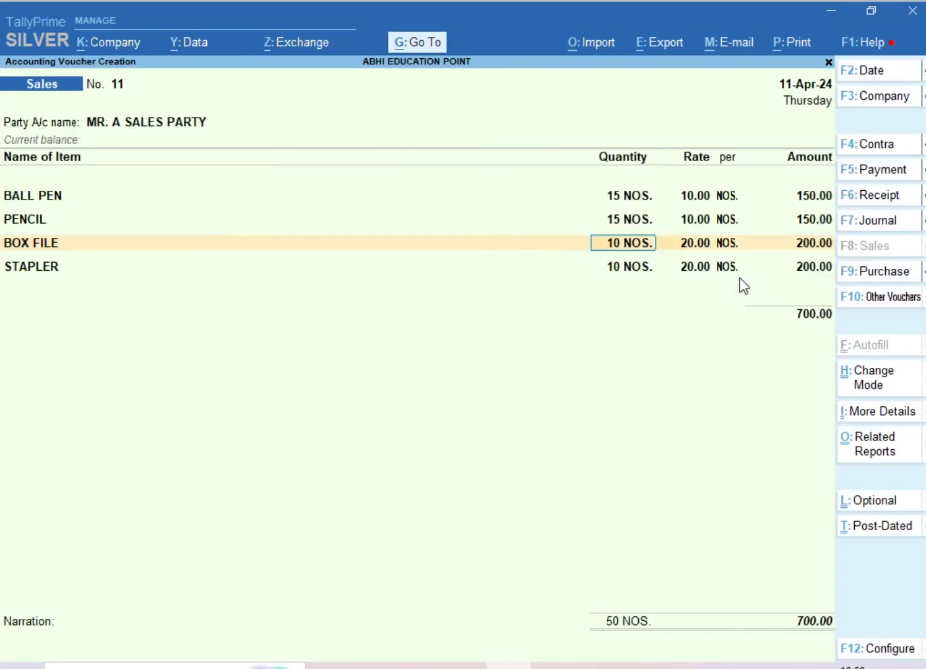
Recheck the BOX FILE and STAPLER ledger allocations and finish the item list of the sales voucher
key("Return")
key("Return")
key("Return")
key("Return")
key("Return")
key("Return")
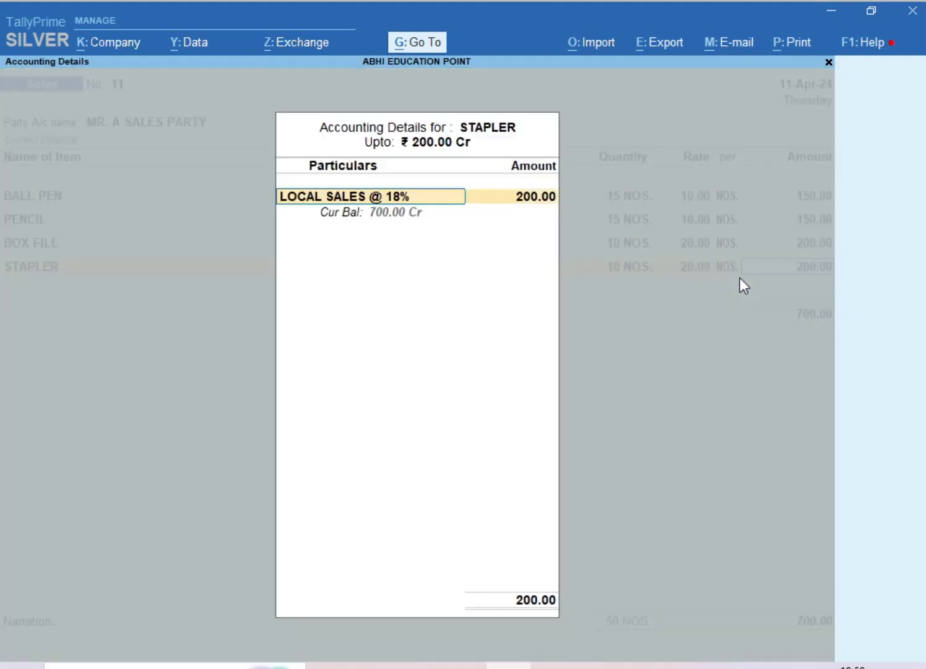
key("Return")
key("Return")
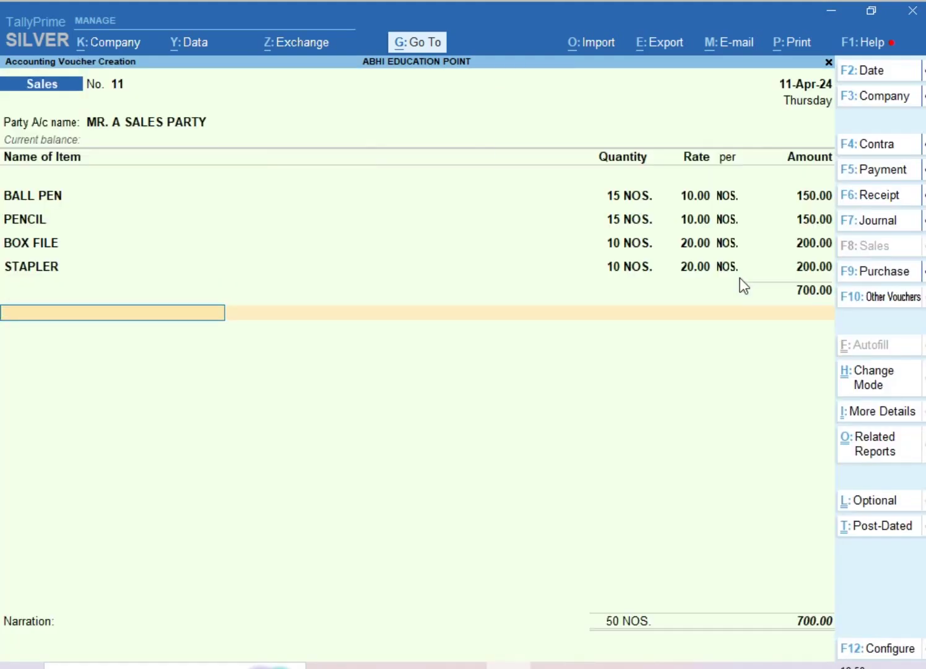
Add the CGST OUTPUT and SGST OUTPUT tax ledgers below the items of the sales voucher
type("CG")
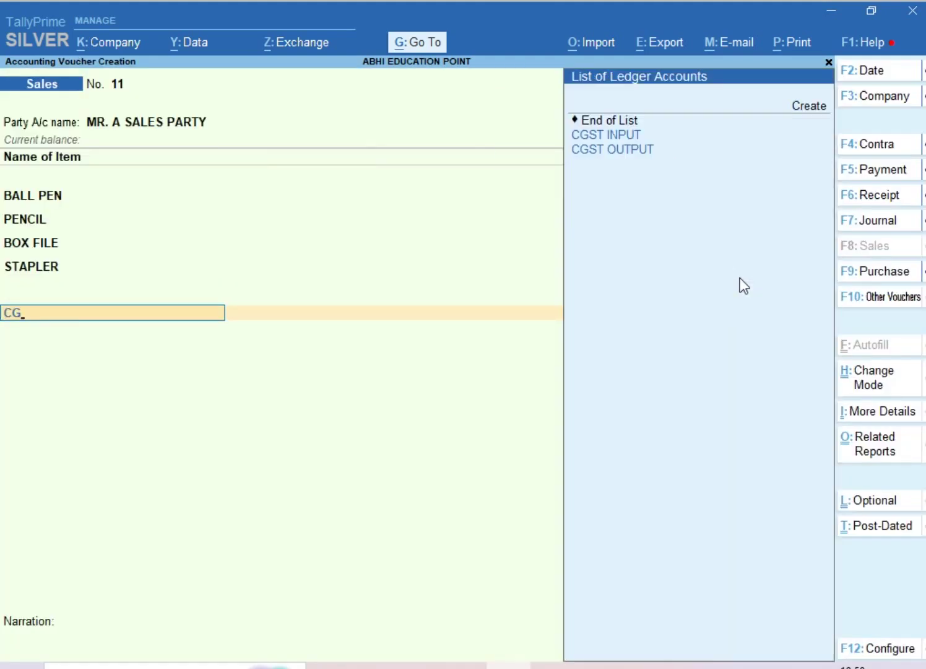
key("Down")
key("Return")
key("Return")
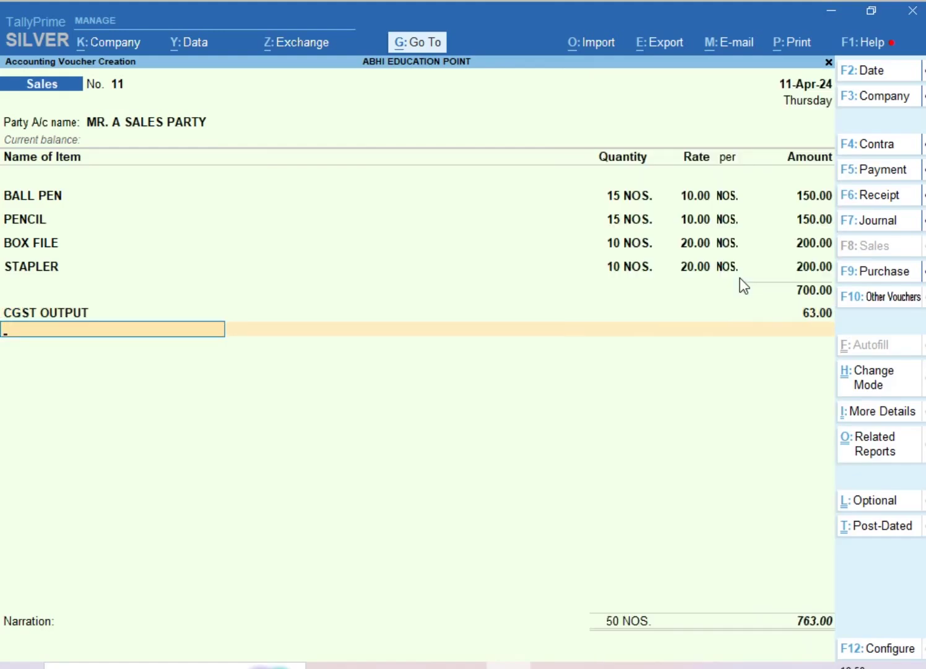
type("S")
key("Return")
key("Down")
key("Down")
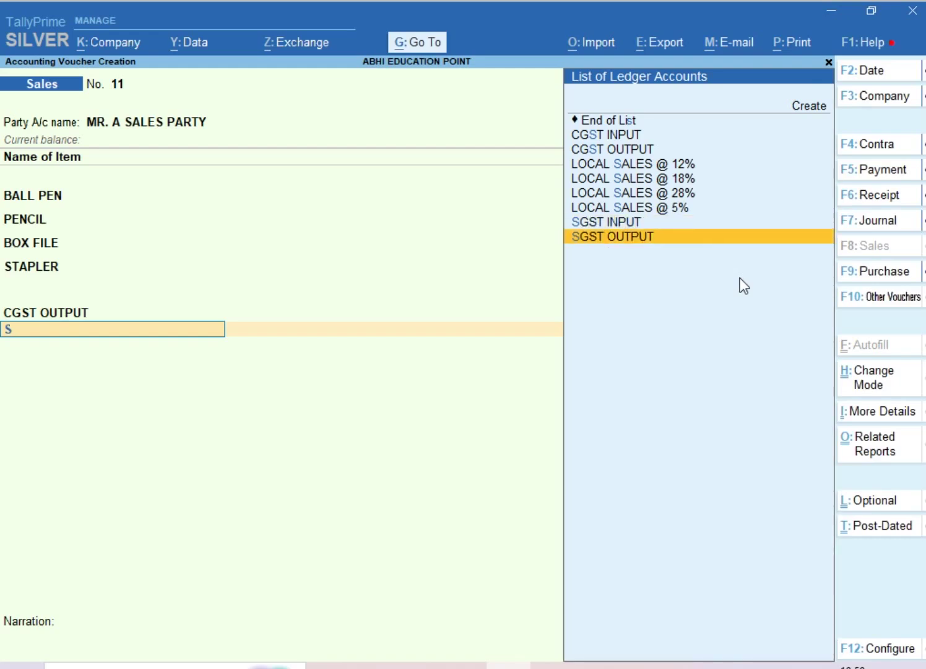
key("Return")
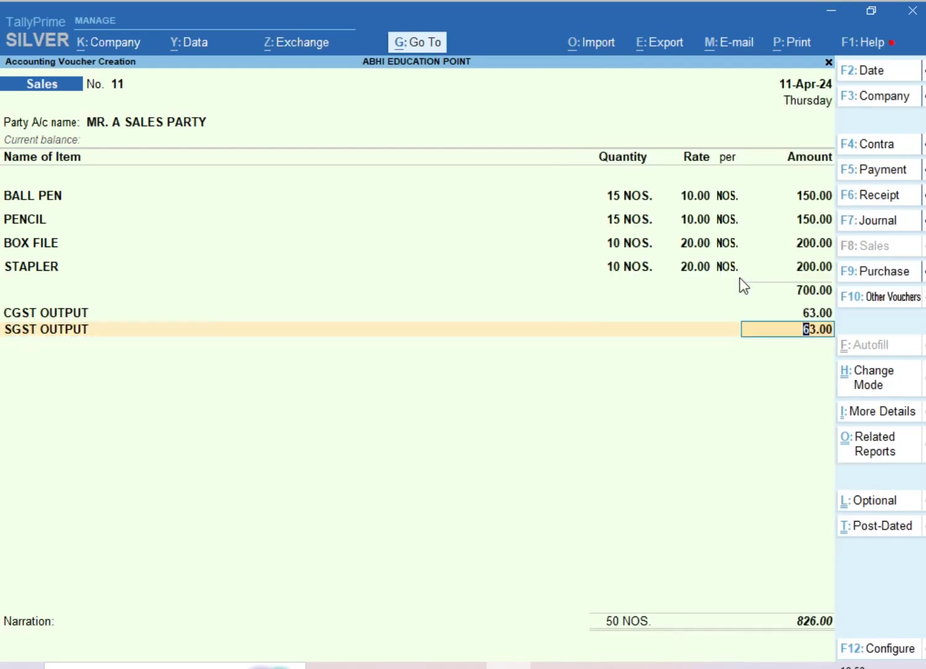
Review the group and tax type settings in the CGST OUTPUT ledger master and return to the end of the voucher
key("BackSpace")
key("BackSpace")
key("BackSpace")
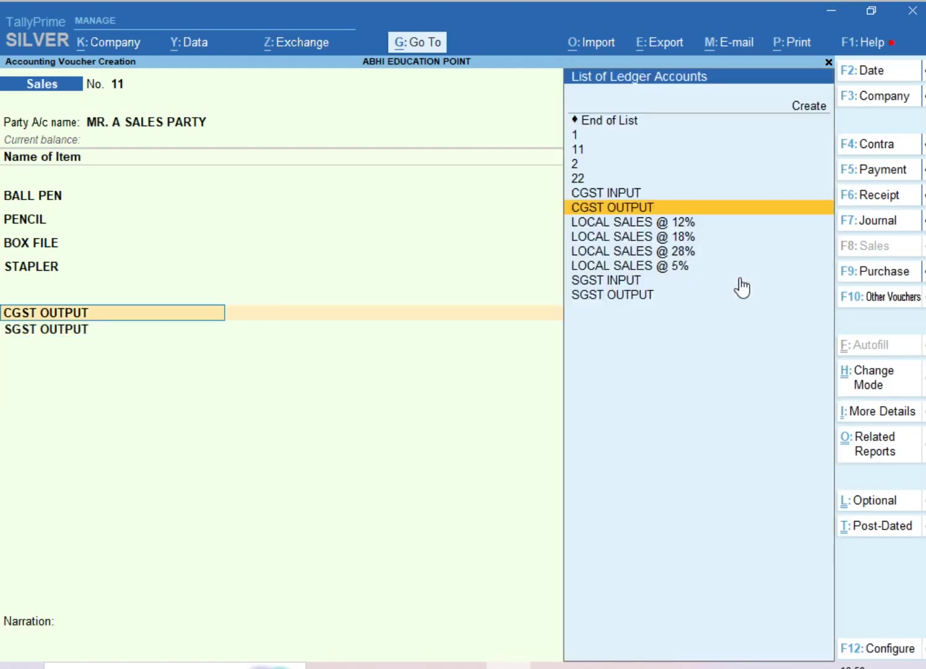
key("ctrl+Return")
key("Return")
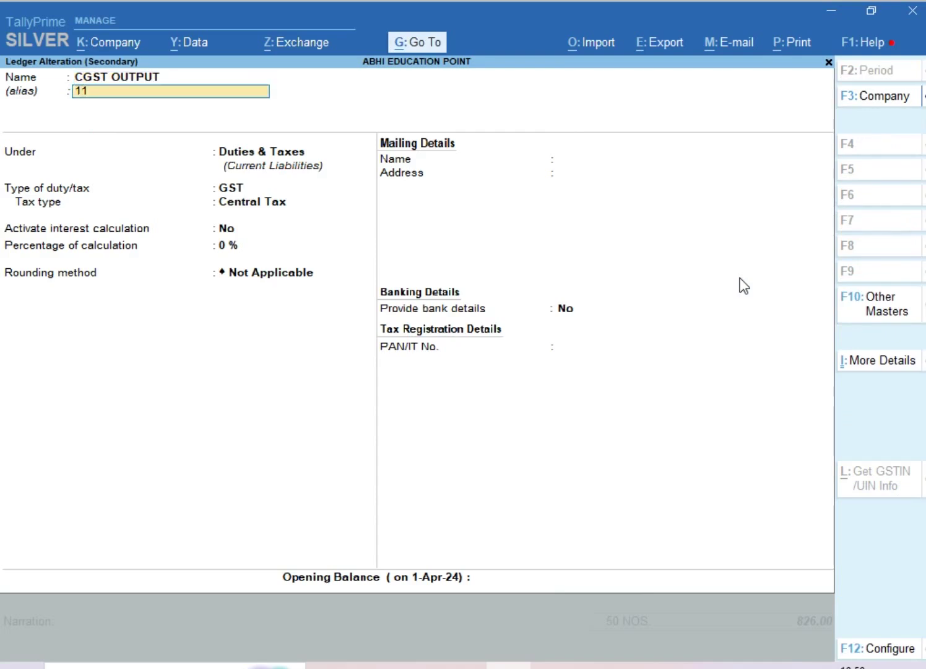
key("Return")
key("Return")
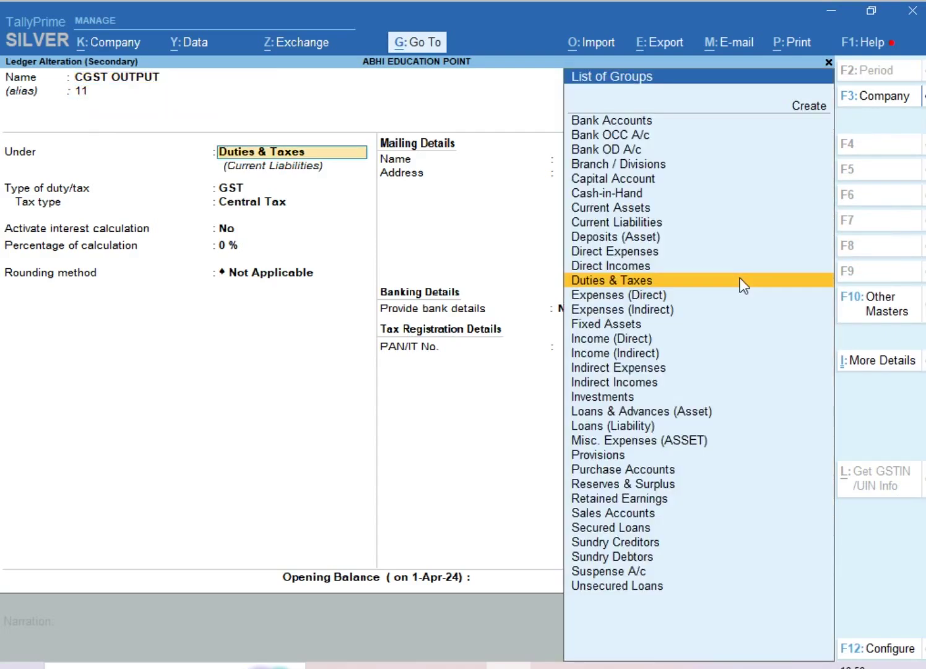
key("Return")
key("Return")
key("Return")
key("Return")
key("Return")
key("Return")
key("Return")
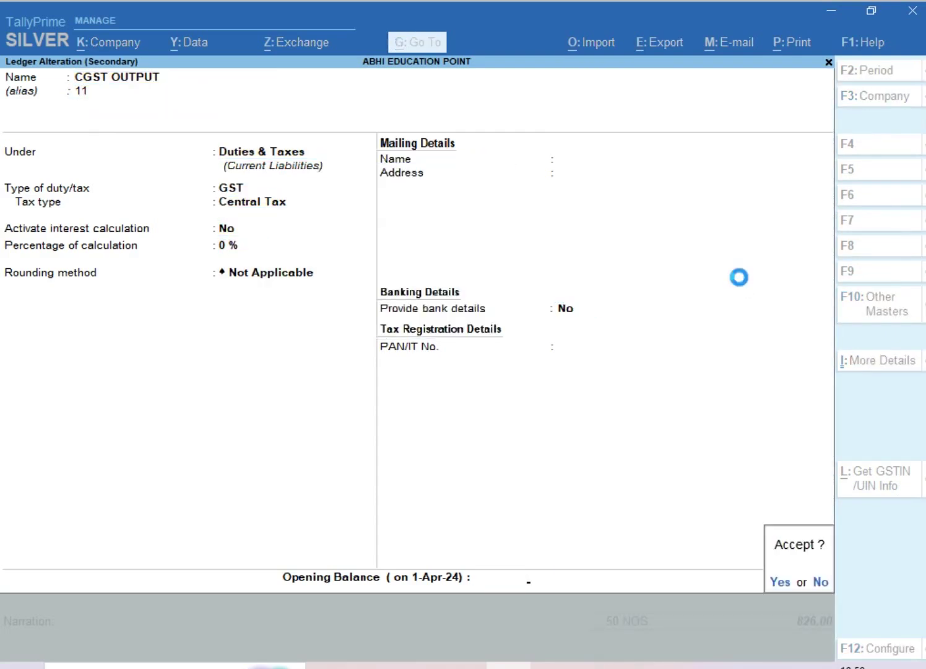
key("Return")
key("Return")
key("Return")
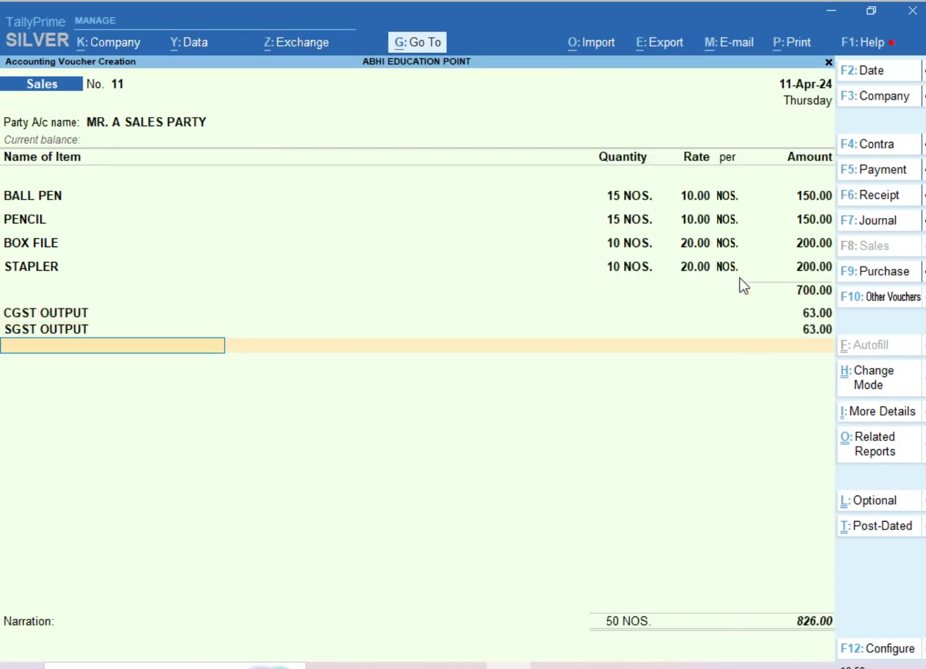
Finish the ledger entries without a narration and save sales voucher 11
key("Return")
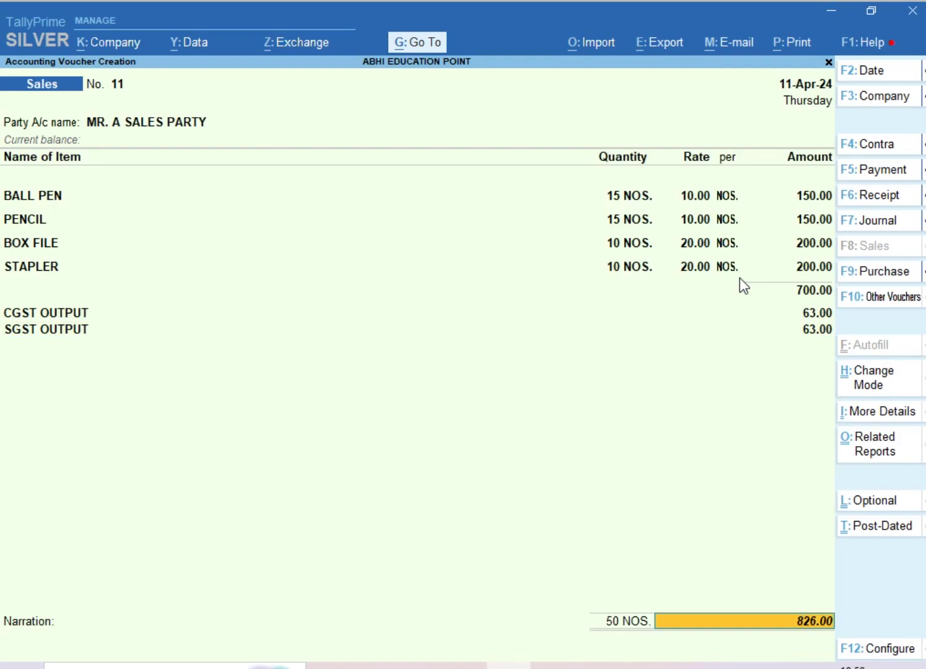
key("Return")
key("Return")
key("Return")
Start sales voucher number 12 dated 12-4 with MR B (SALES PARTY) as the party account
type("1")
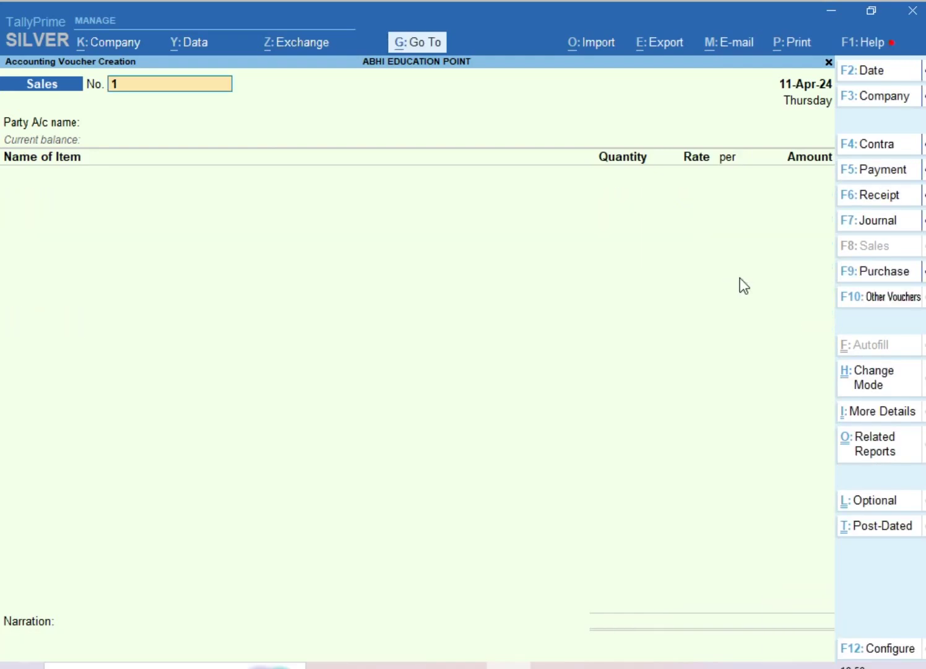
type("2")
key("Return")
type("12-4")
key("Return")
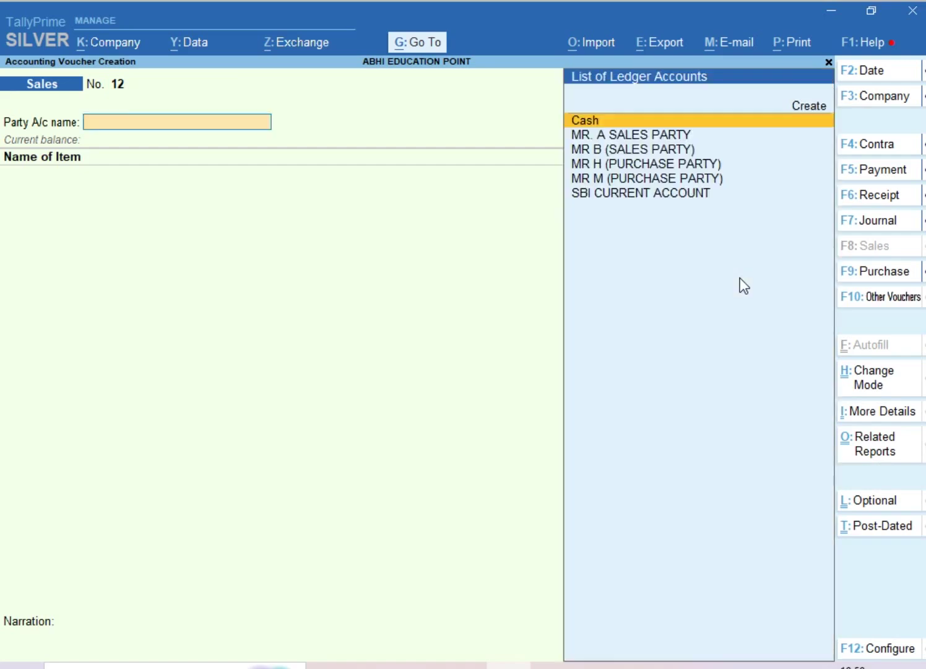
key("Down")
key("Down")
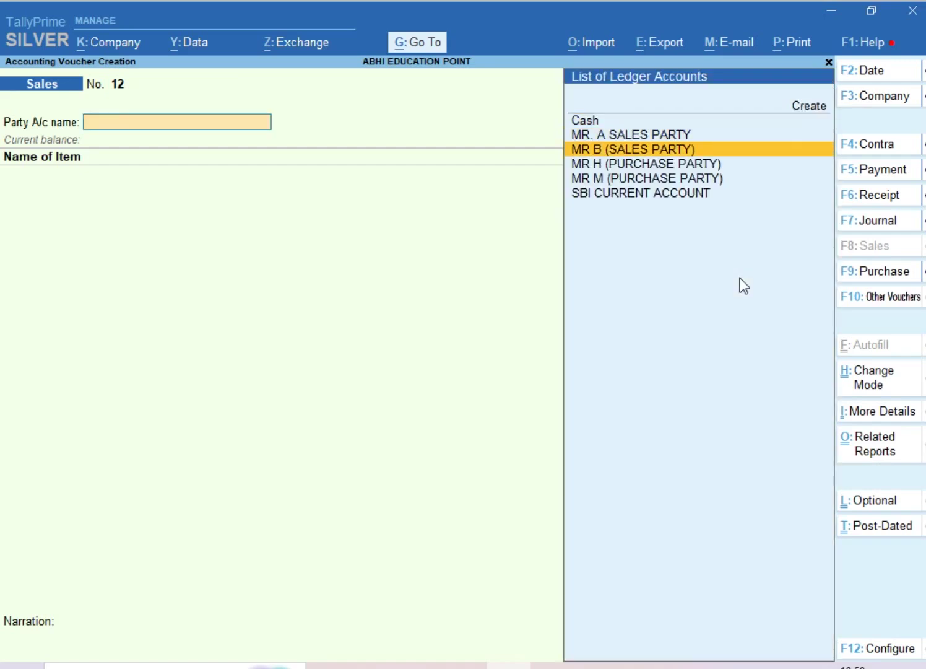
key("Return")
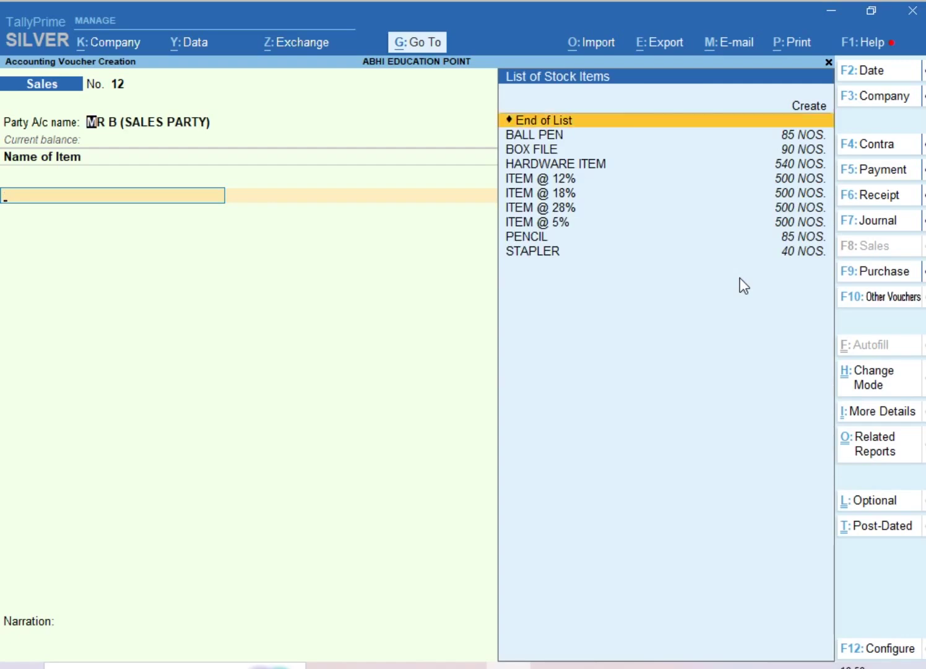
key("BackSpace")
key("Return")
Add BALL PEN to the sales voucher with a quantity of 10 NOS. at the rate of 10.00 and accept its ledger allocation
key("Down")
key("Return")
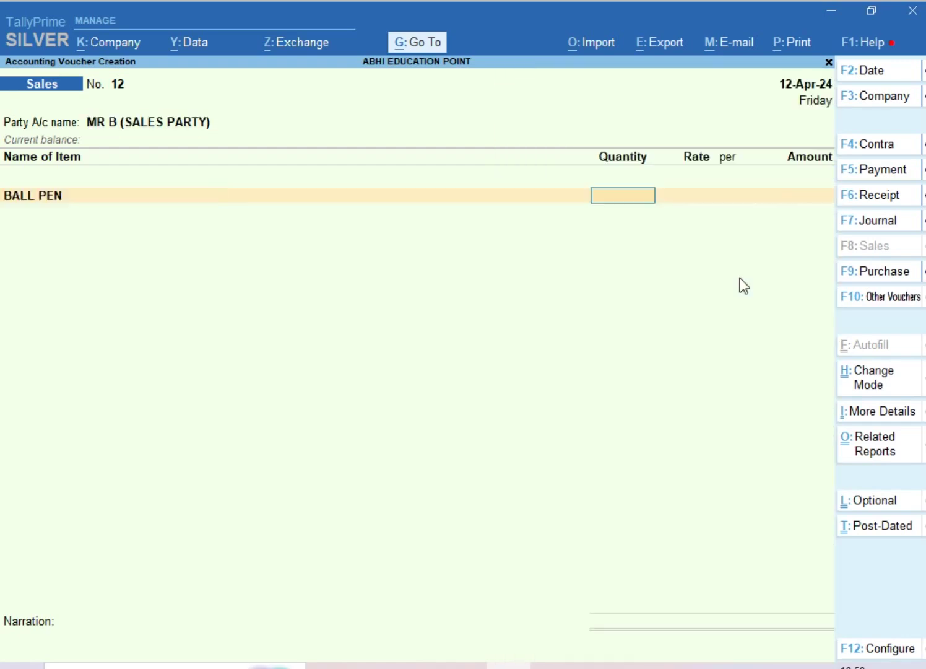
type("10")
key("Return")
type("10")
key("Return")
key("Return")
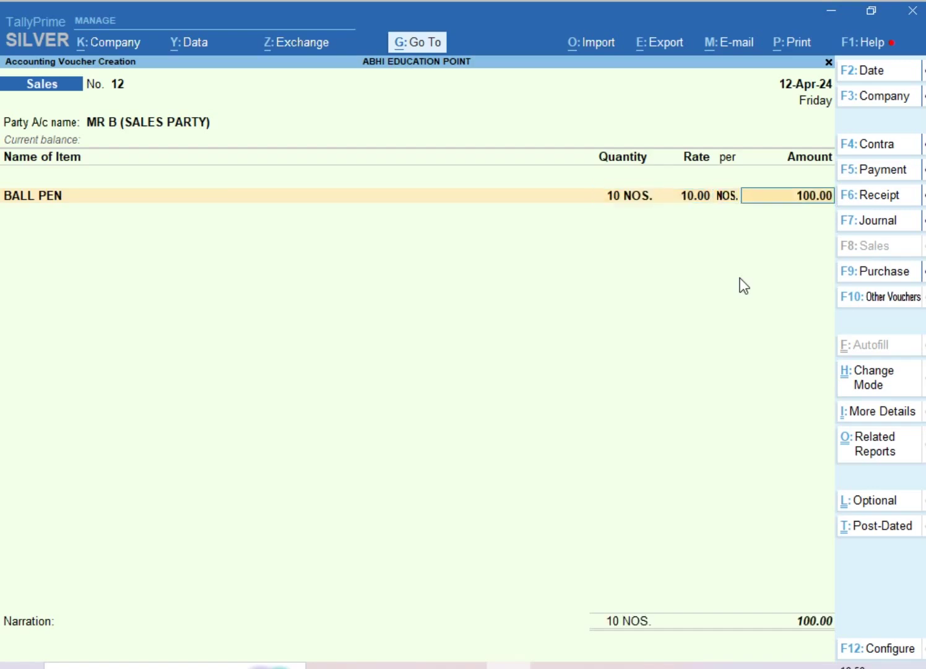
key("Return")
key("Return")
key("Return")
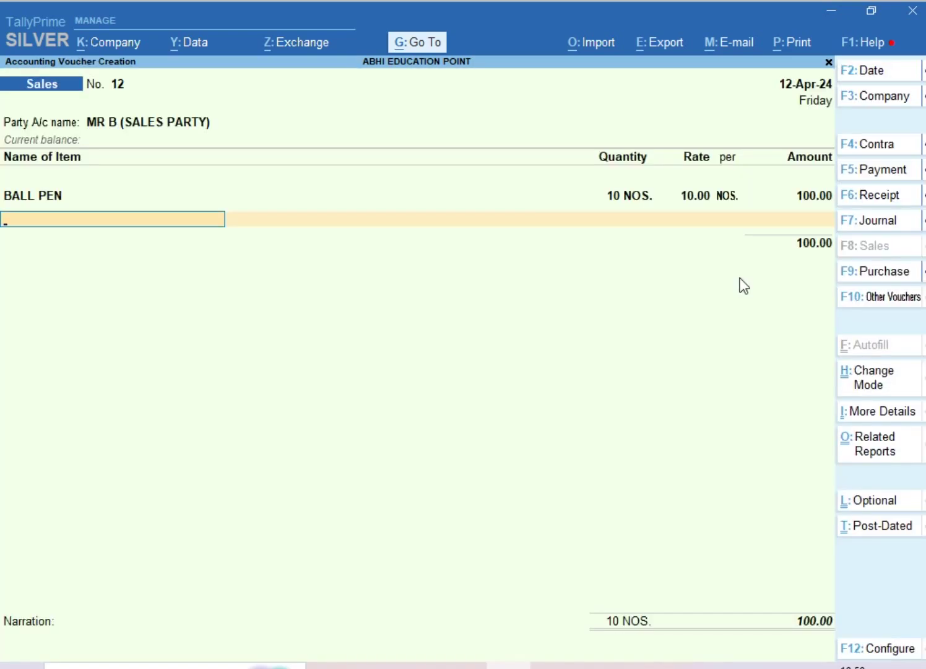
Add STAPLER to the sales voucher with a quantity of 15 NOS. at the rate of 20.00 and accept its ledger allocation
type("S")
key("Return")
type("15")
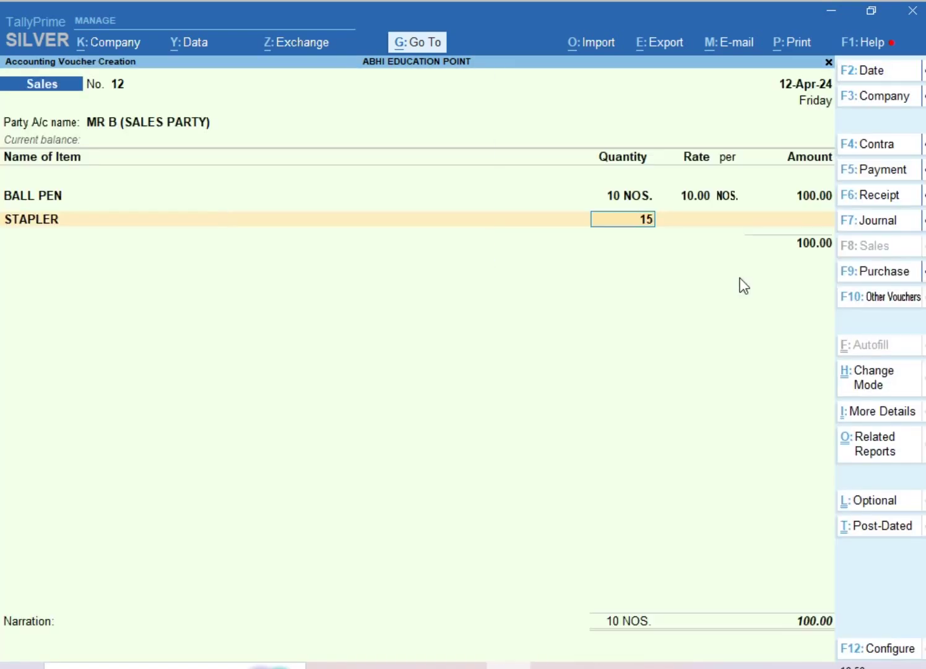
key("Return")
type("20")
key("Return")
key("Return")
key("Return")
key("Return")
key("Return")
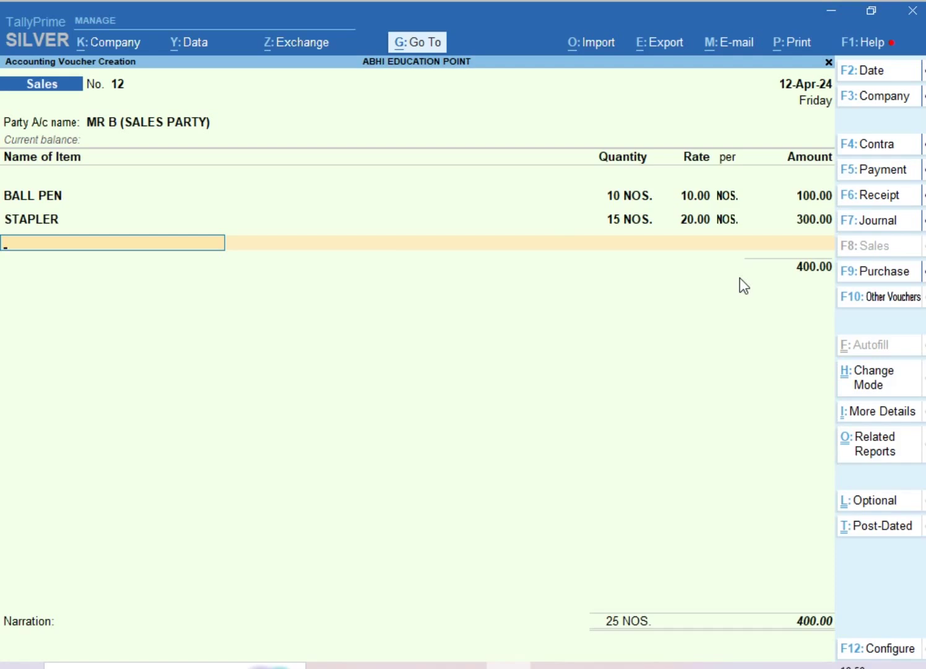
Add BOX FILE to the sales voucher with a quantity of 20 NOS. at the rate of 20.00 and accept its ledger allocation
type("B")
key("Down")
key("Return")
type("20")
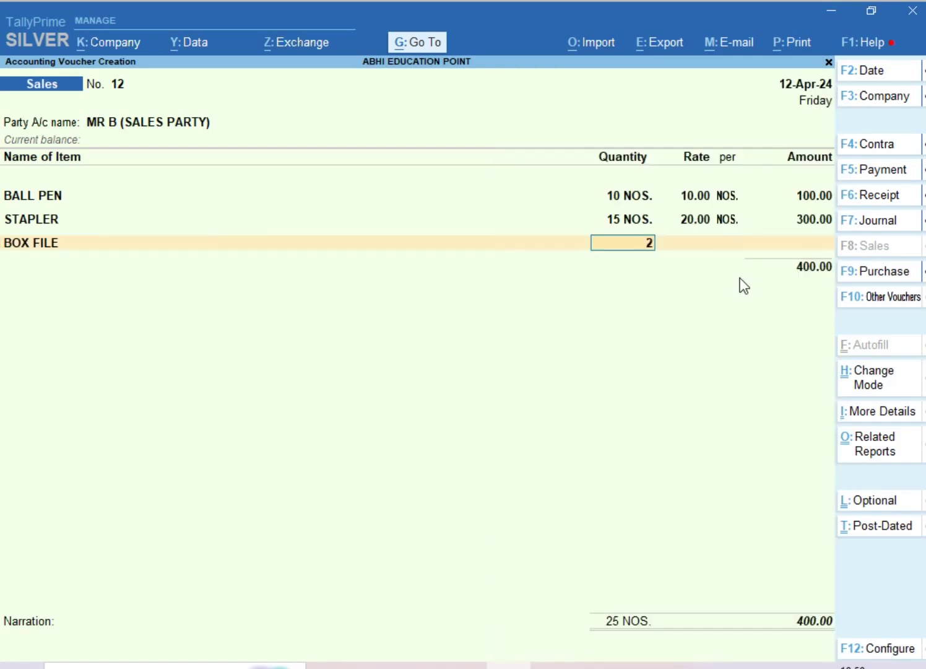
key("Return")
type("20")
key("Return")
key("Return")
key("Return")
key("Return")
key("Return")
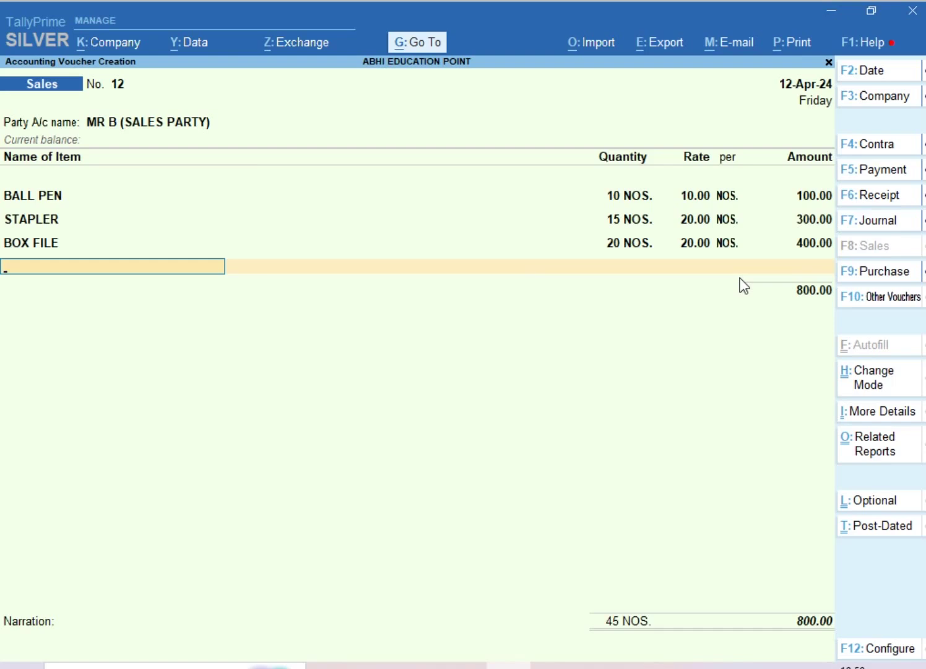
Add PENCIL with 25 NOS. at the rate of 10.00, allocated to LOCAL SALES @ 18%, and end the item list
key("Down")
key("Down")
key("Down")
key("Down")
key("Down")
key("Down")
key("Down")
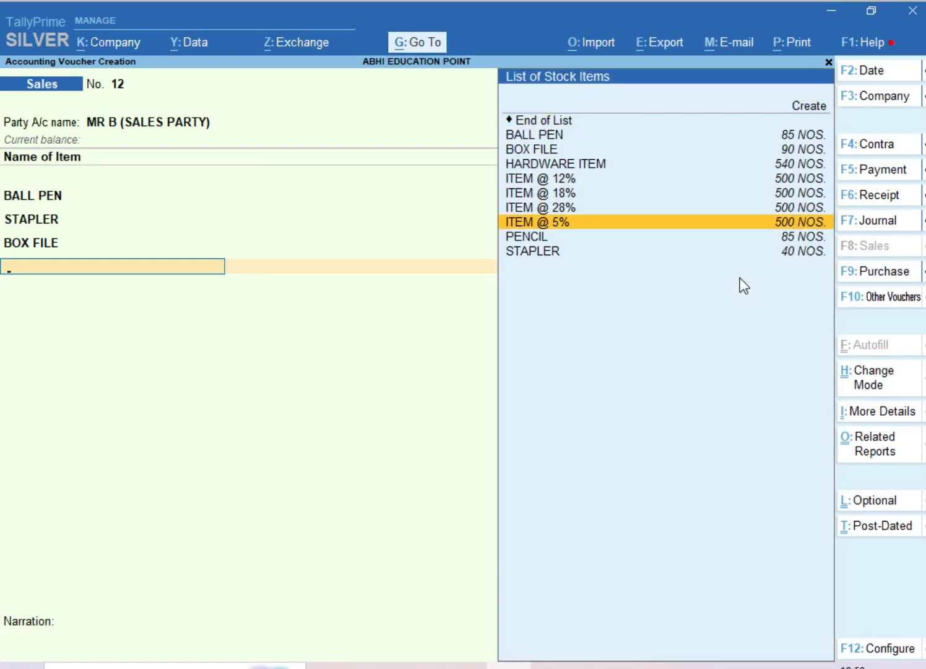
key("Down")
key("Return")
type("25")
key("Return")
key("Return")
key("Return")
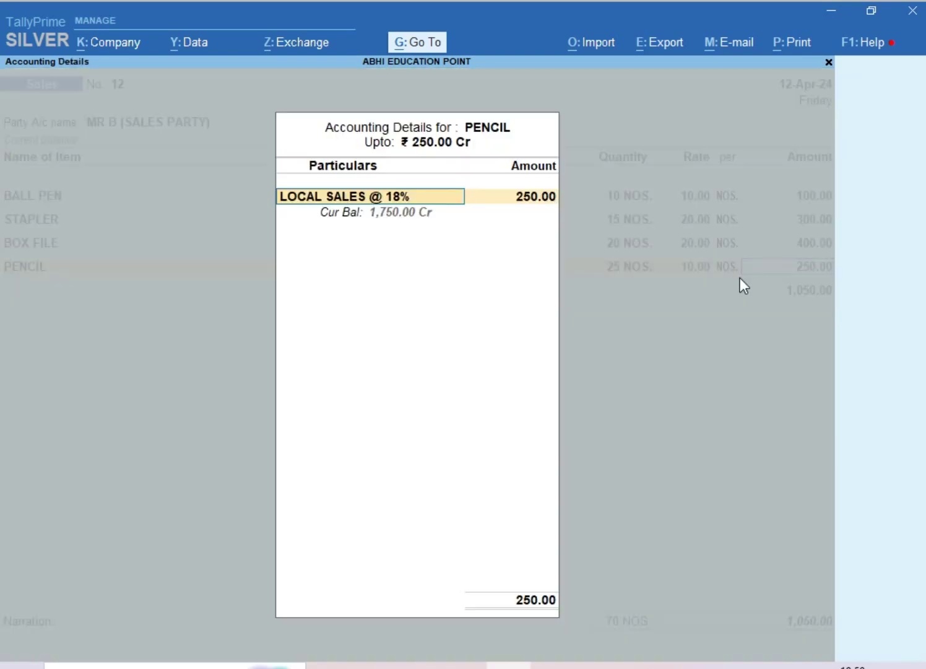
key("Return")
key("Return")
key("Return")
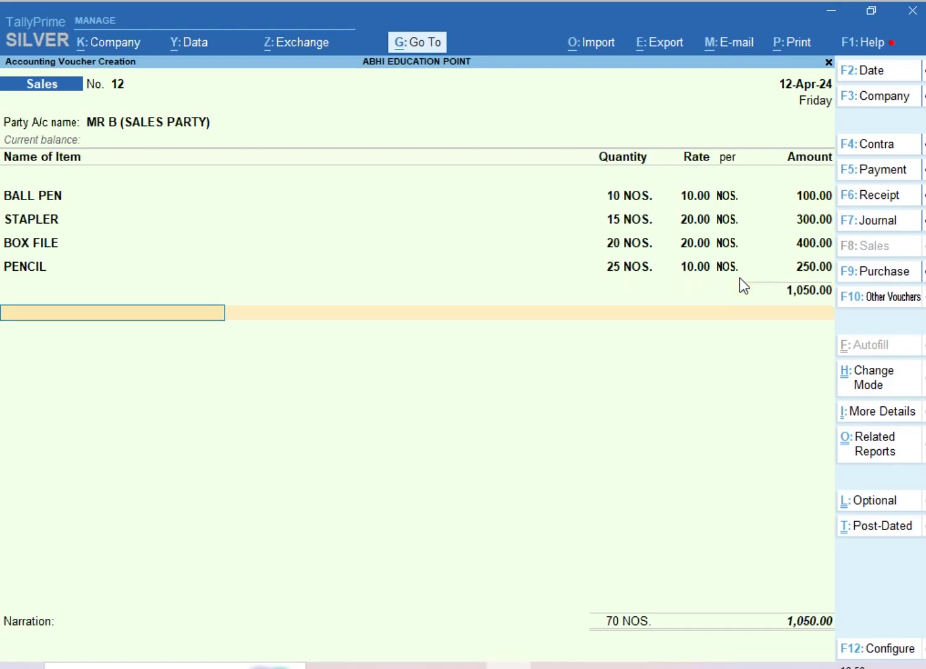
Add the CGST OUTPUT and SGST OUTPUT tax ledgers to sales voucher 12
type("CG")
key("Down")
key("Return")
key("Return")
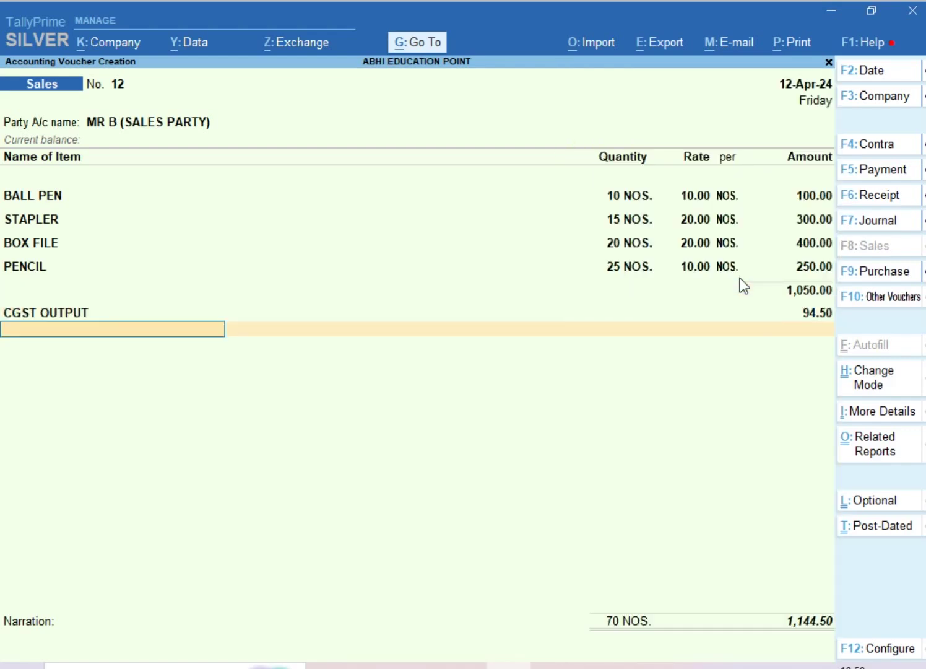
type("SG")
key("Down")
key("Down")
key("Return")
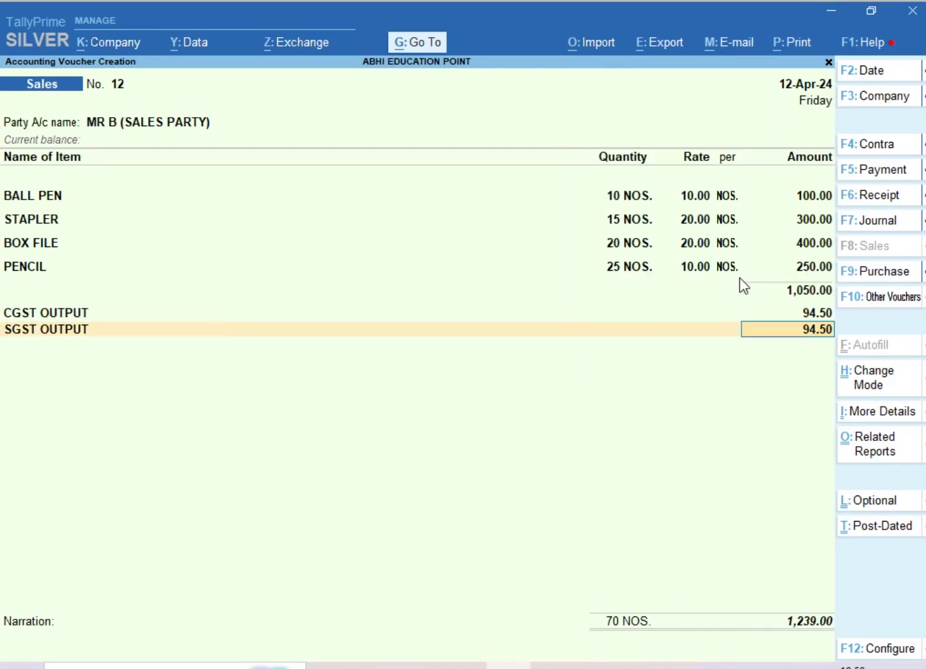
Complete sales voucher 12 without a narration and save it
key("Return")
key("Return")
key("Return")
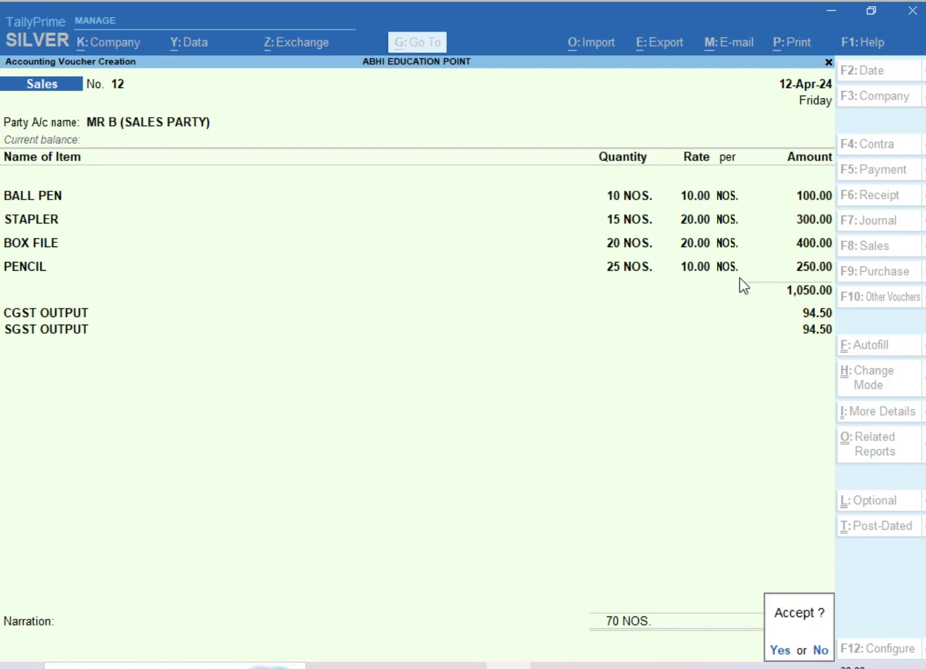
key("Return")
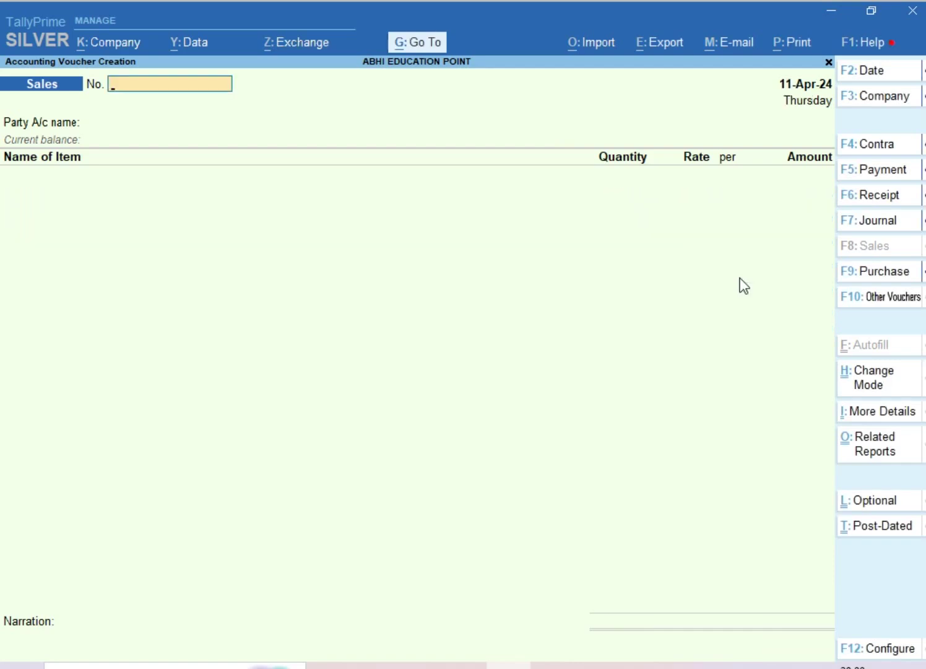
Leave voucher entry and open the Profit & Loss A/c report from the Gateway of Tally
key("Escape")
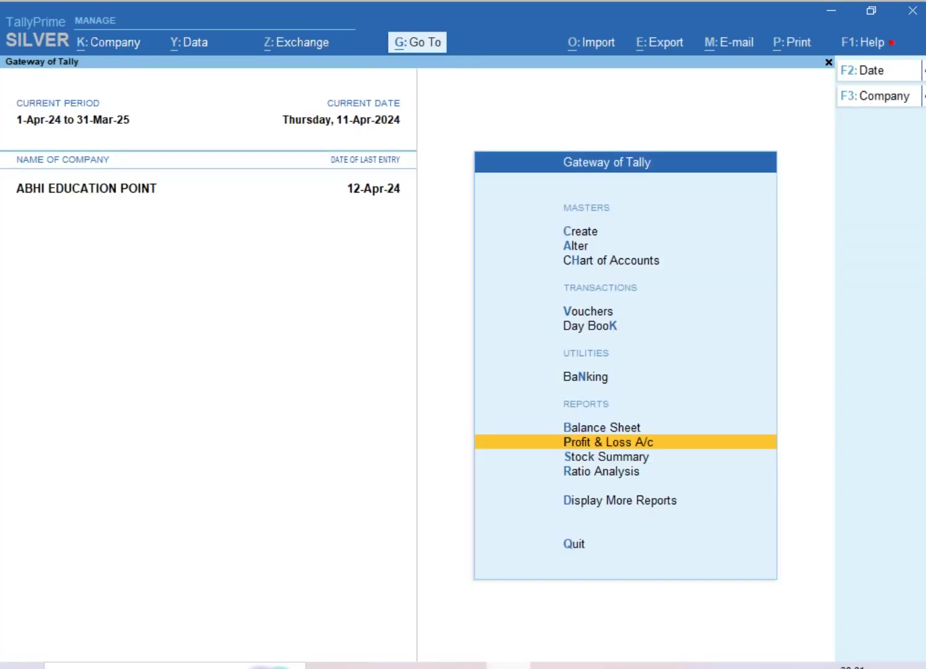
key("Up")
key("Up")
key("Up")
key("Up")
key("Up")
key("Up")
key("Down")
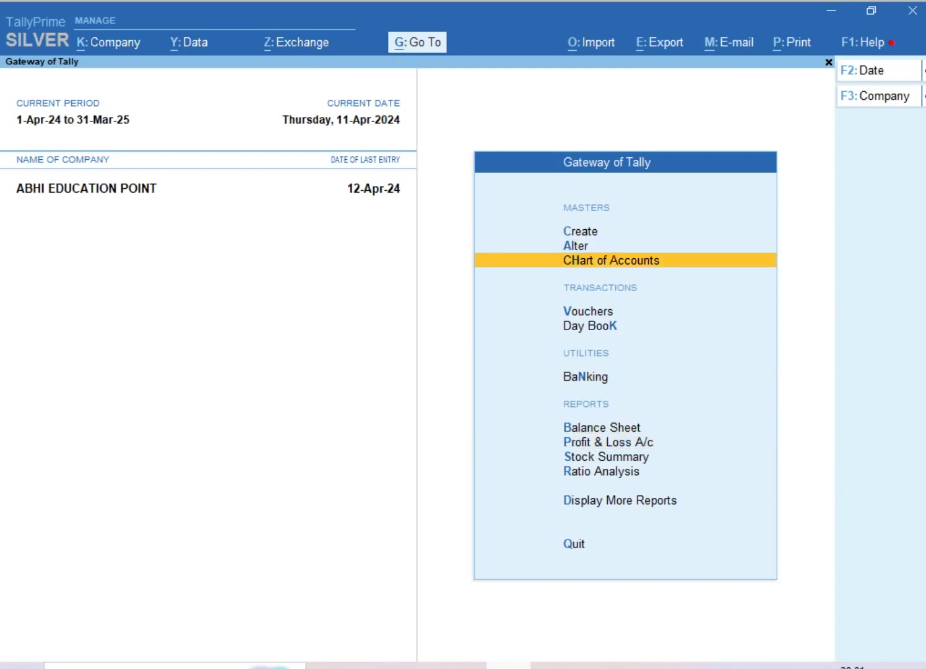
key("Down")
key("Down")
key("Down")
key("Down")
key("Down")
key("Down")
key("Up")
key("Return")
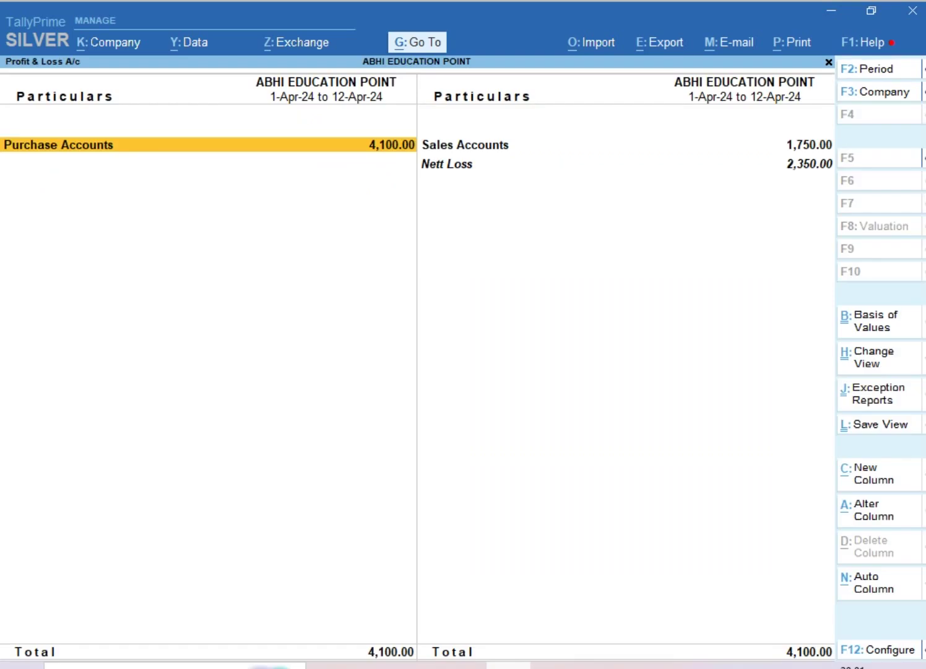
Show the Profit & Loss A/c in detailed form for the period 1-4-2024 to 31-5-2024
key("alt+F5")
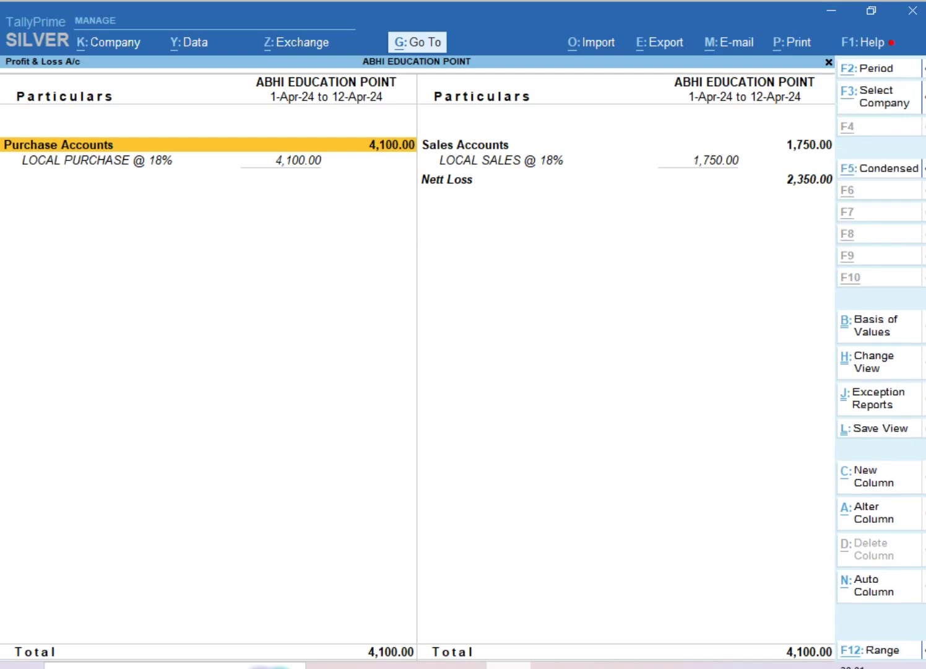
key("alt+F2")
key("Return")
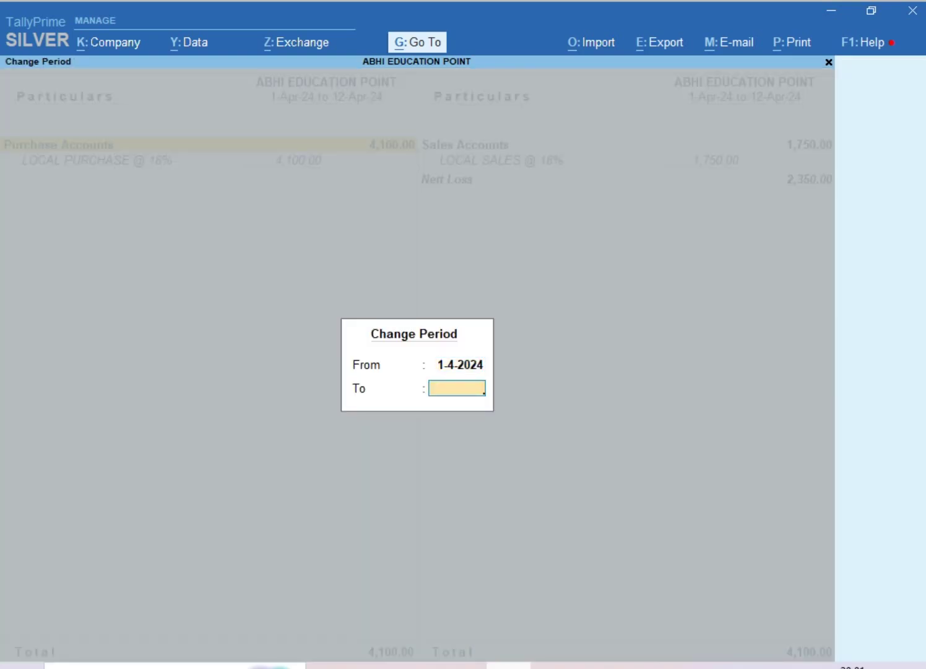
type("31-5")
key("Return")
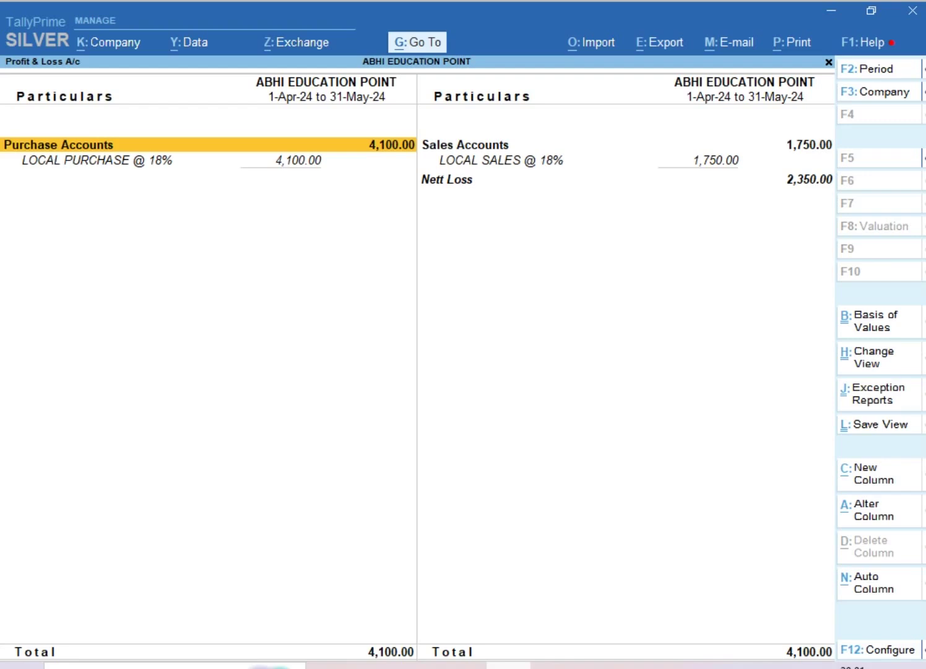
Drill down from LOCAL PURCHASE @ 18% through April to purchase voucher 1234 to examine its items and input taxes
key("Down")
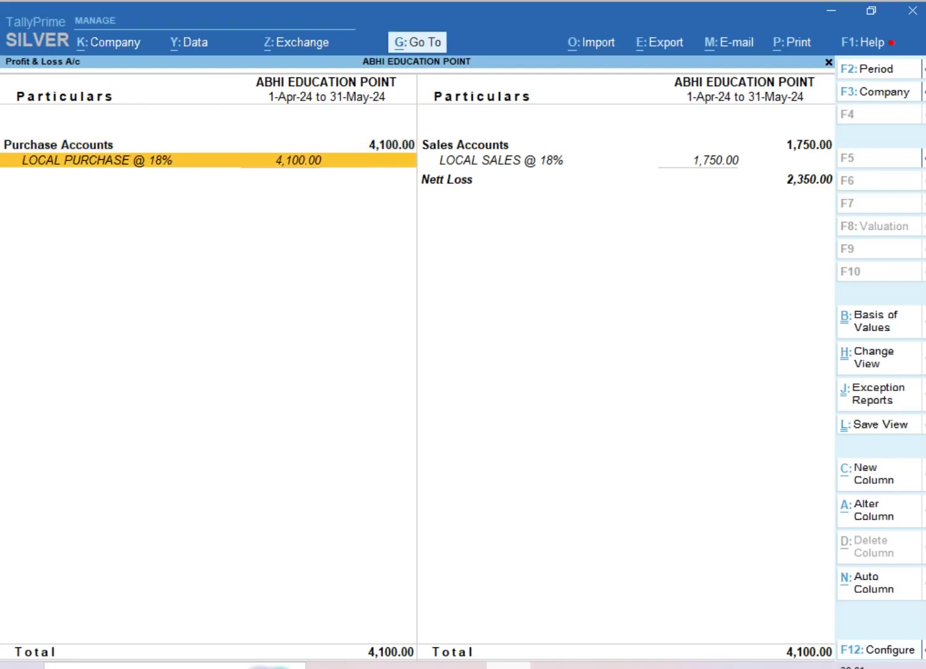
key("Up")
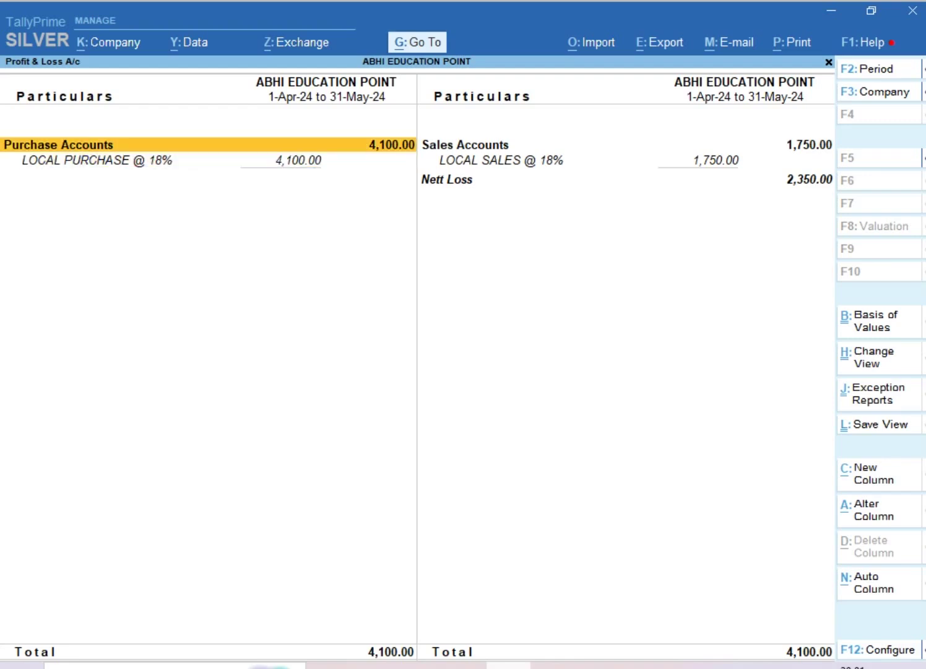
key("Down")
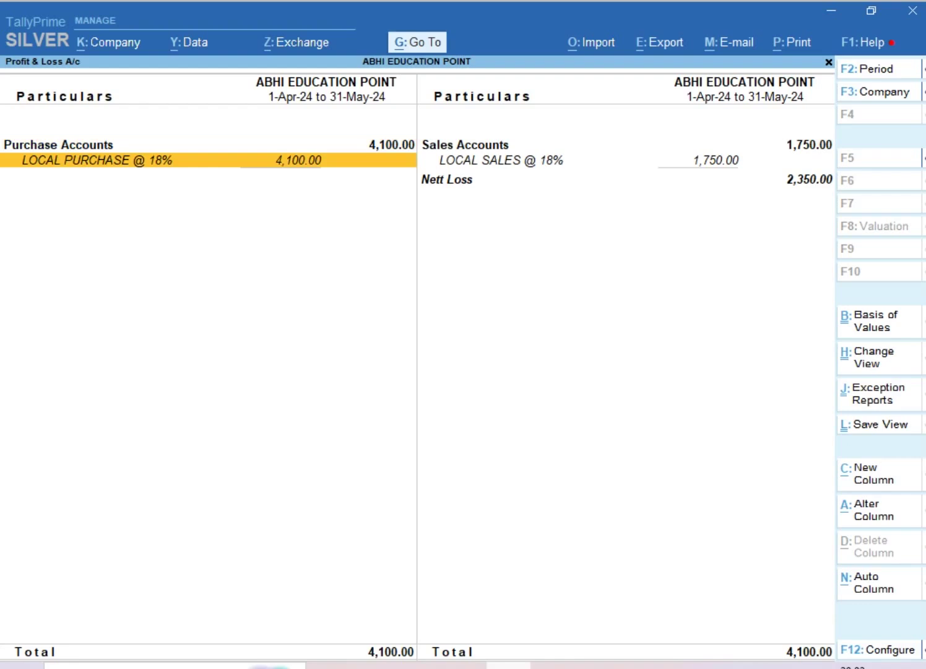
key("Right")
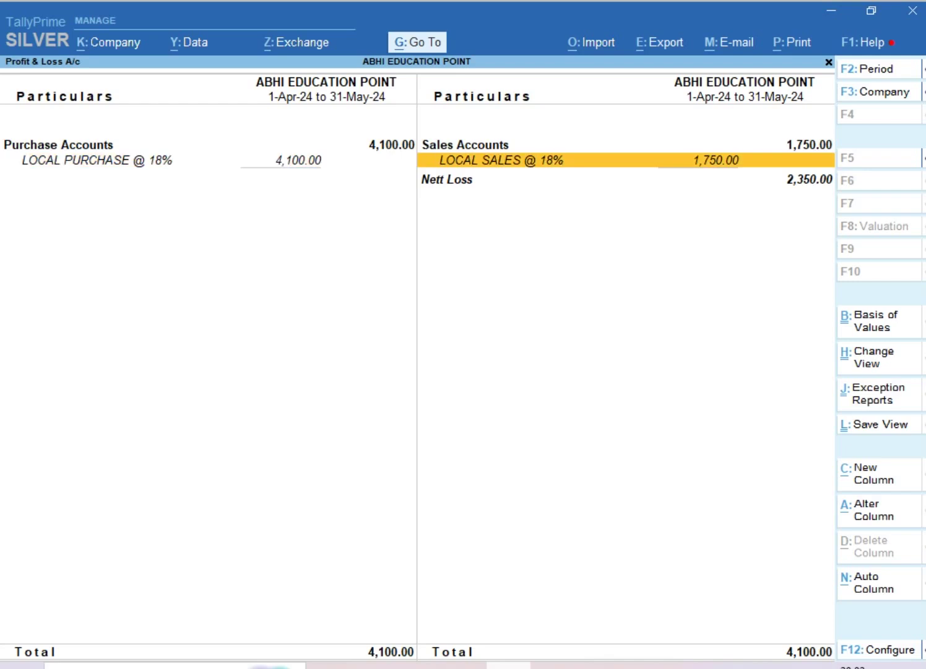
key("Left")
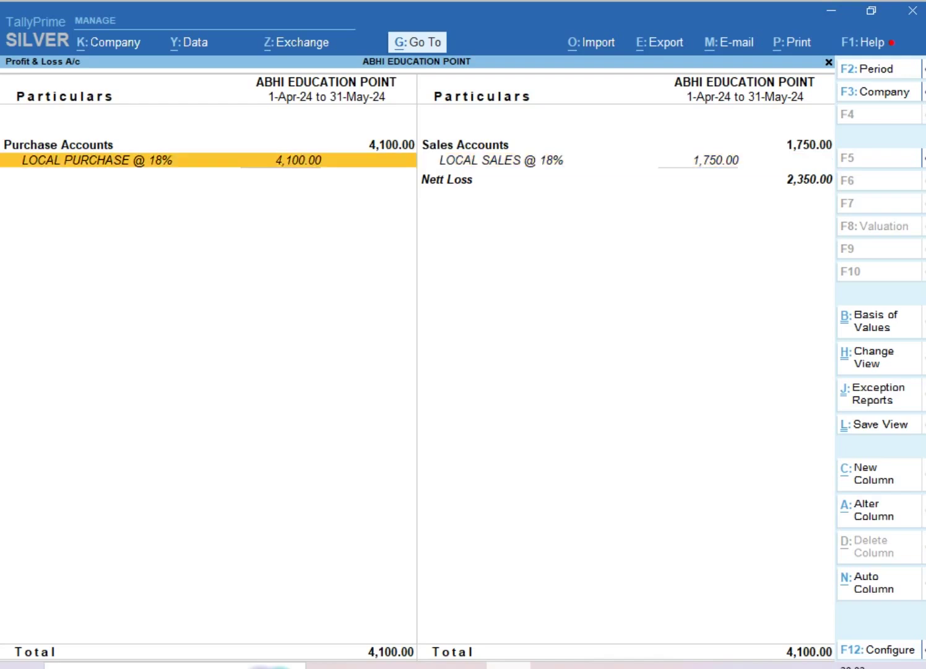
key("Return")
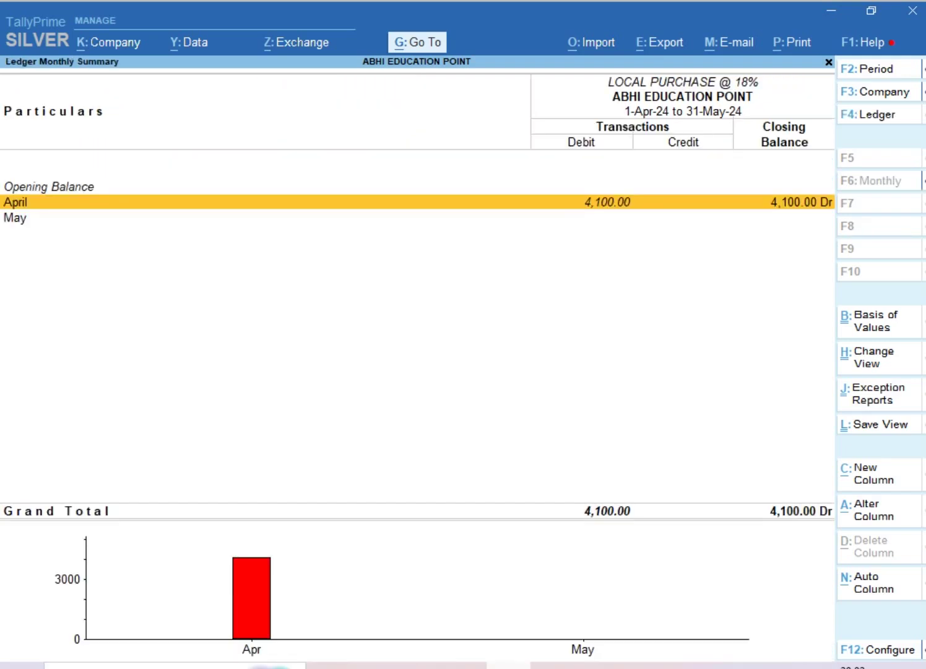
key("Return")
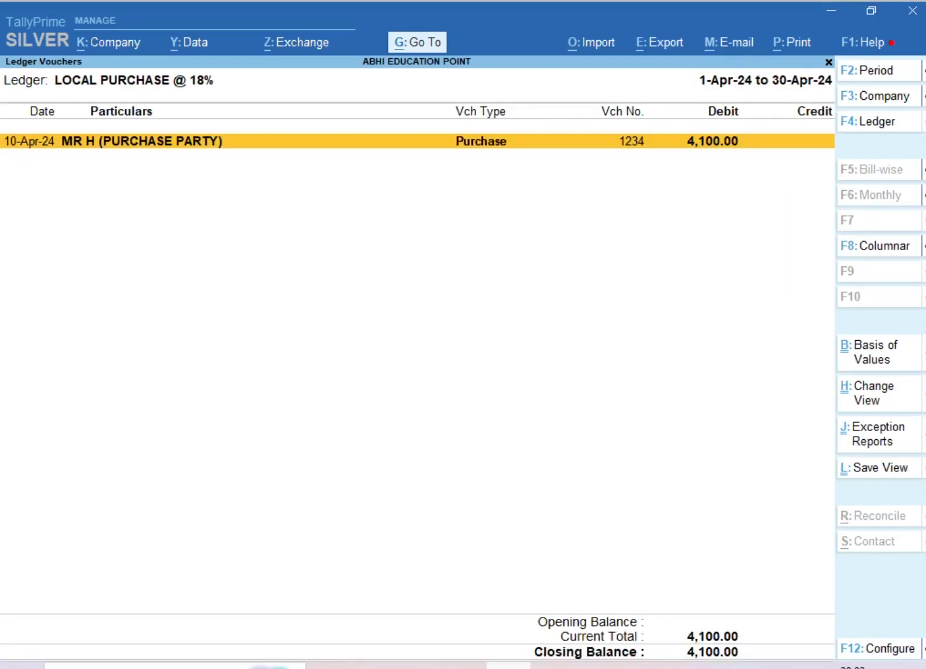
key("Return")
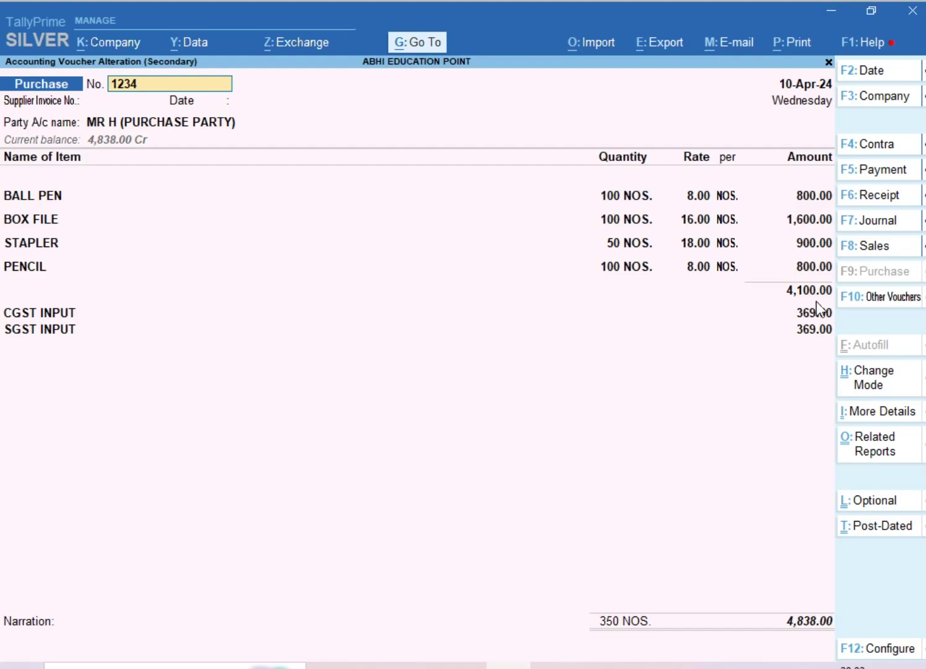
Close purchase voucher 1234 without saving changes, dismiss the antivirus notification, and return to the Profit & Loss A/c
key("BackSpace")
key("Escape")
key("y")
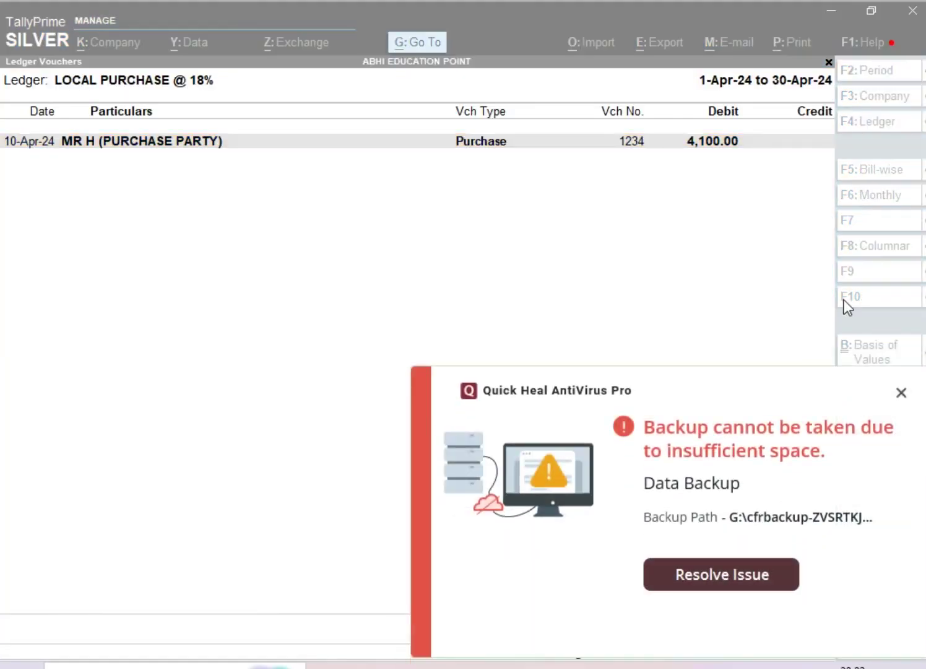
left_click(901, 392)
key("Escape")
key("Escape")
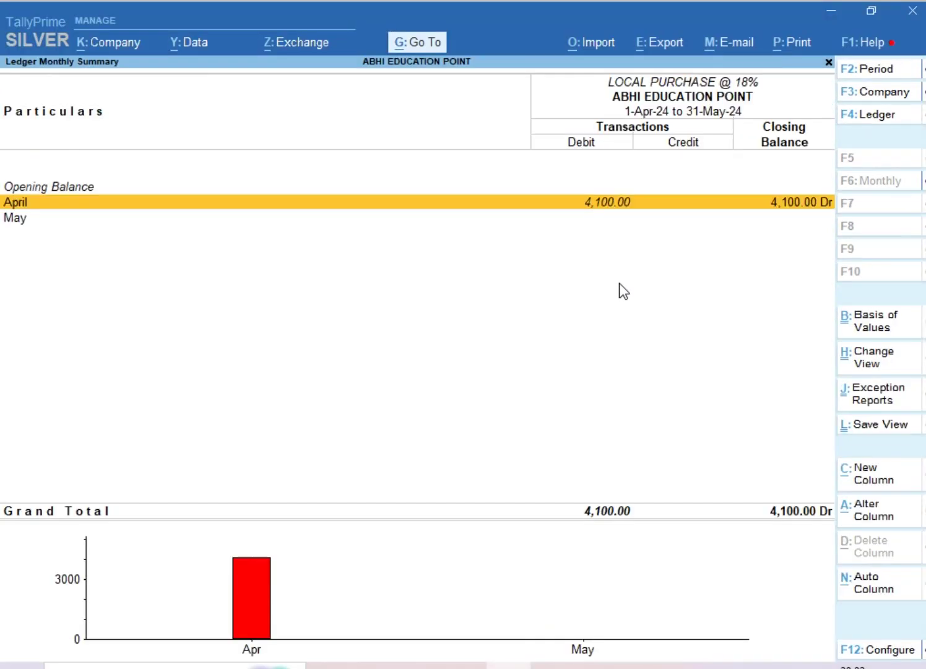
Drill down from LOCAL SALES @ 18% through April to sales voucher 11, examine it, and close it without saving changes
key("Right")
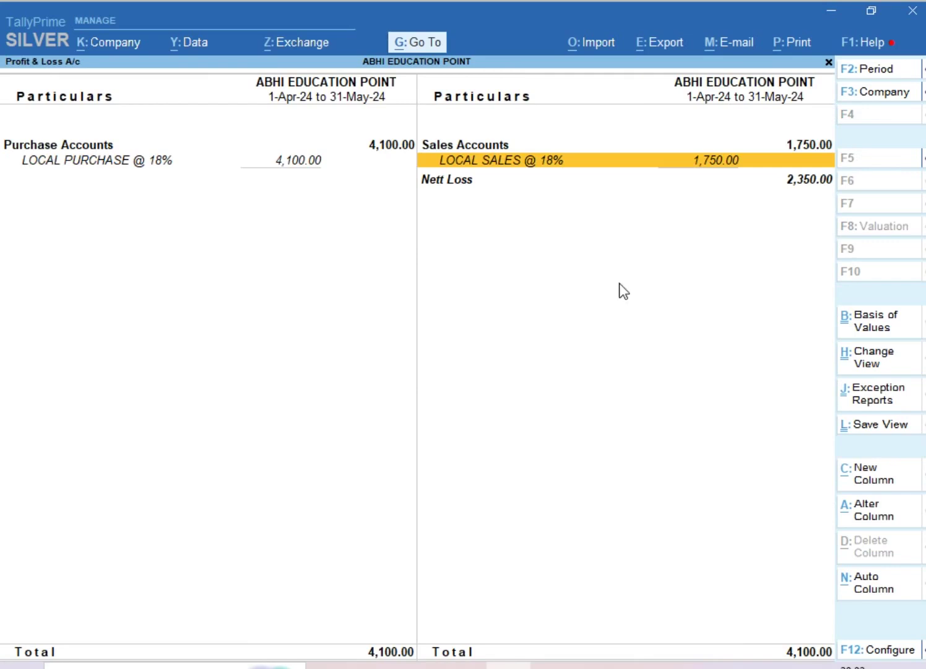
key("Return")
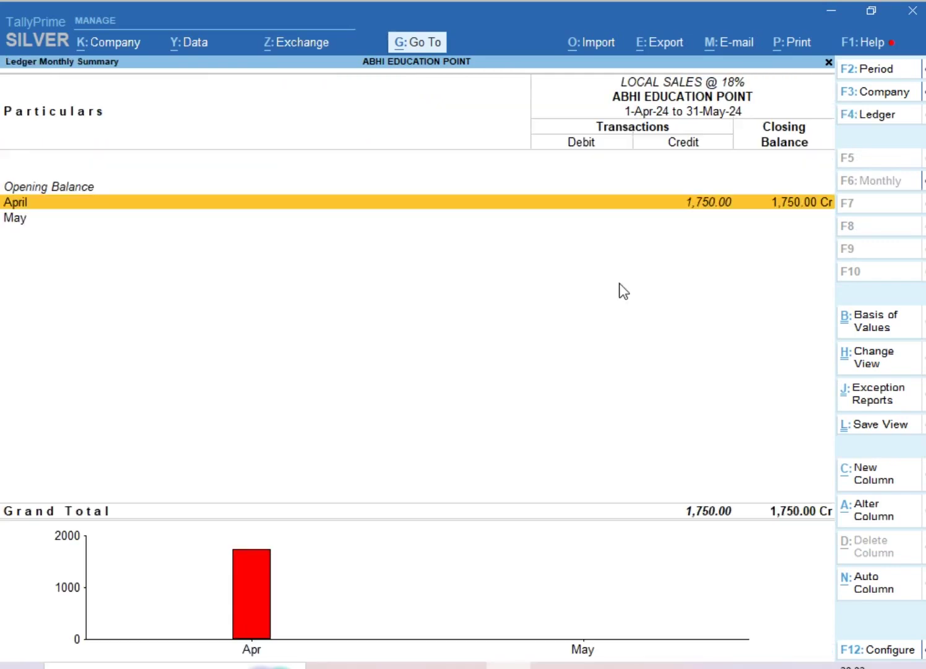
key("Return")
key("Down")
key("Up")
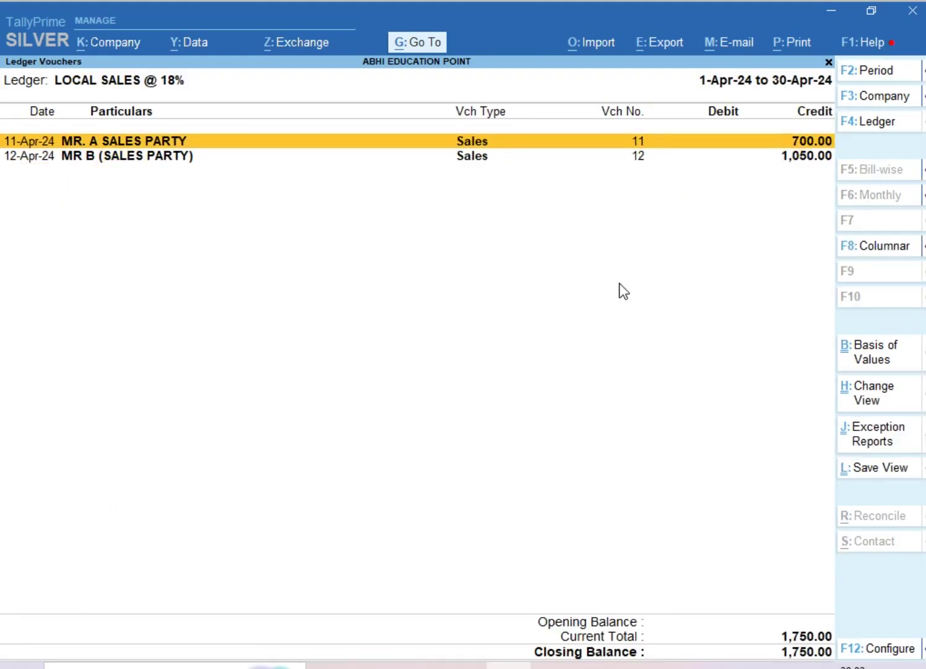
key("Return")
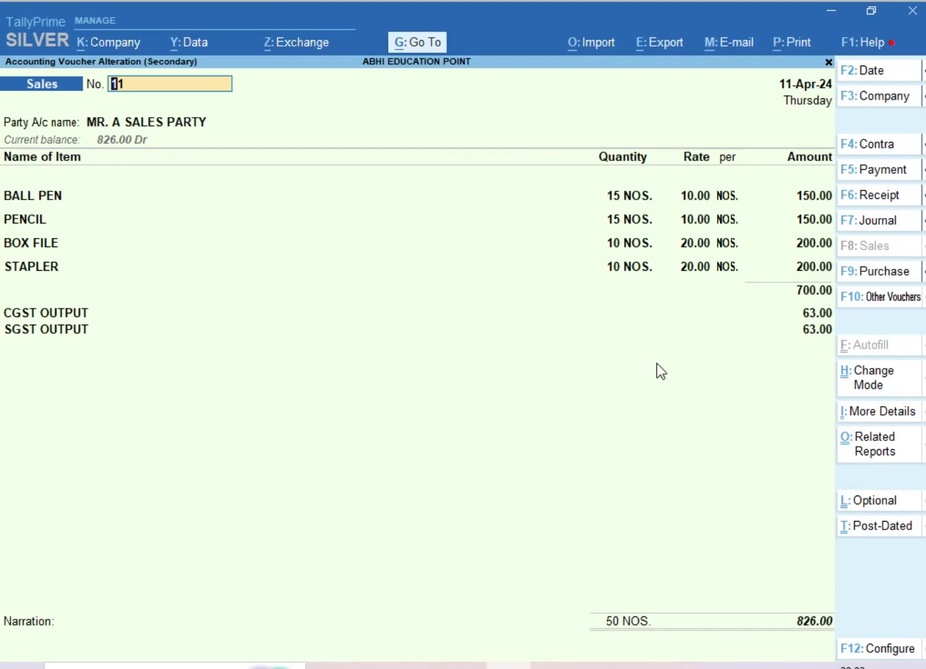
key("Escape")
key("Escape")
key("y")
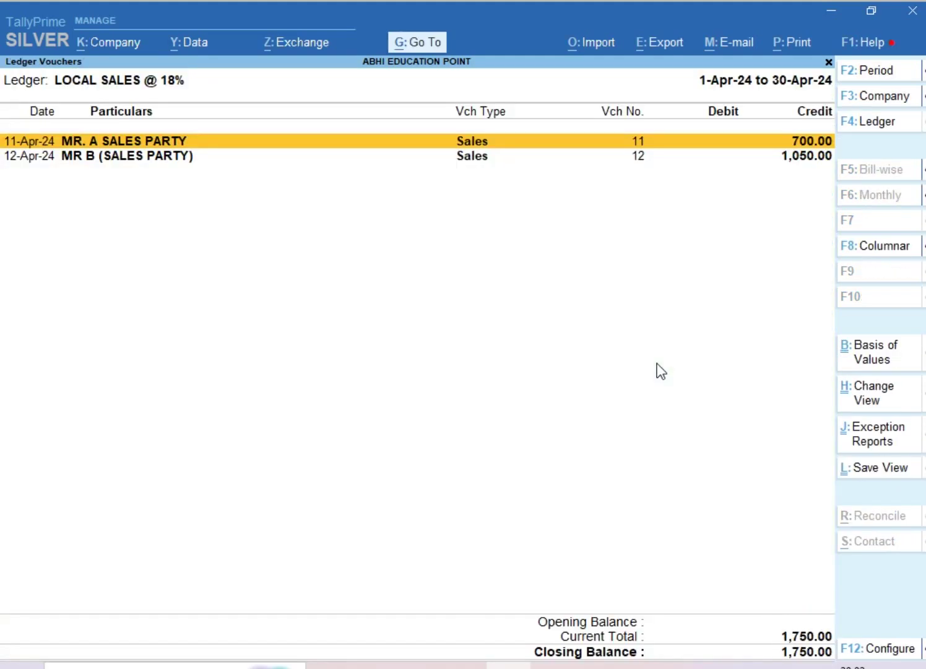
Examine sales voucher 12 from the LOCAL SALES @ 18% ledger, close it unchanged, and return to the Profit & Loss A/c
key("Down")
key("Return")
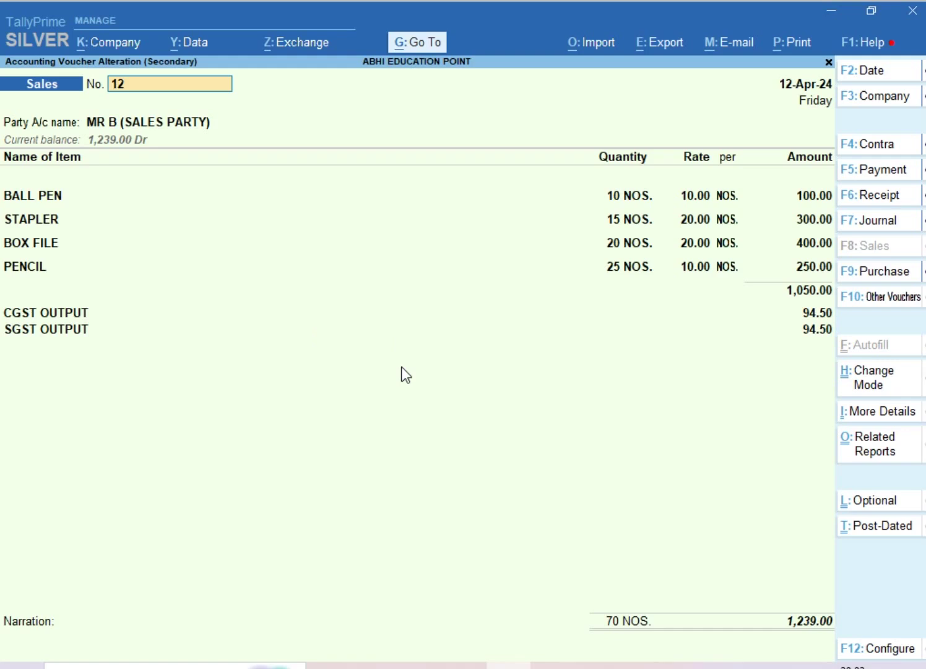
key("Escape")
key("y")
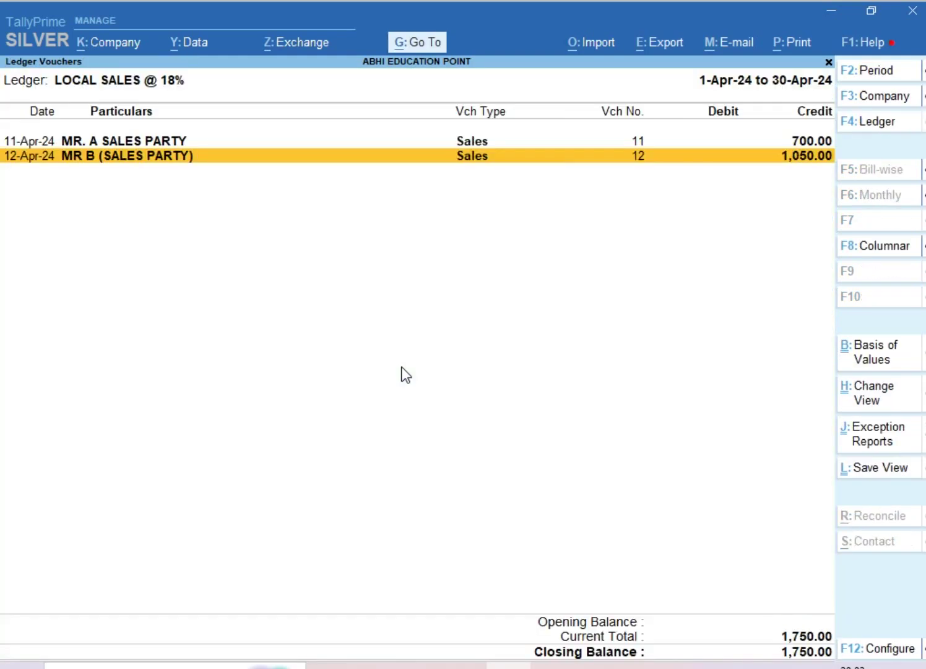
key("Escape")
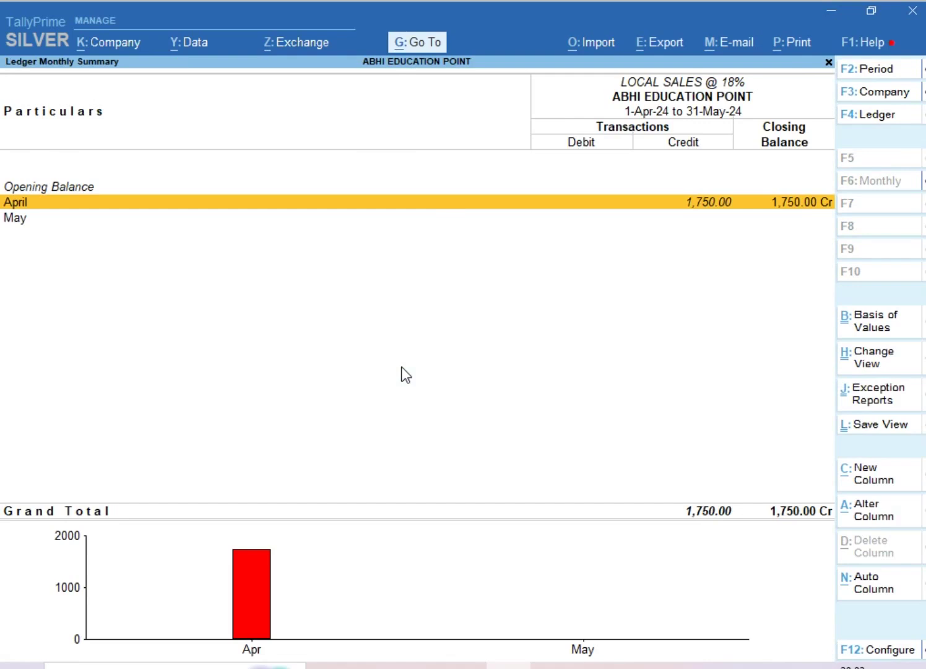
key("Escape")
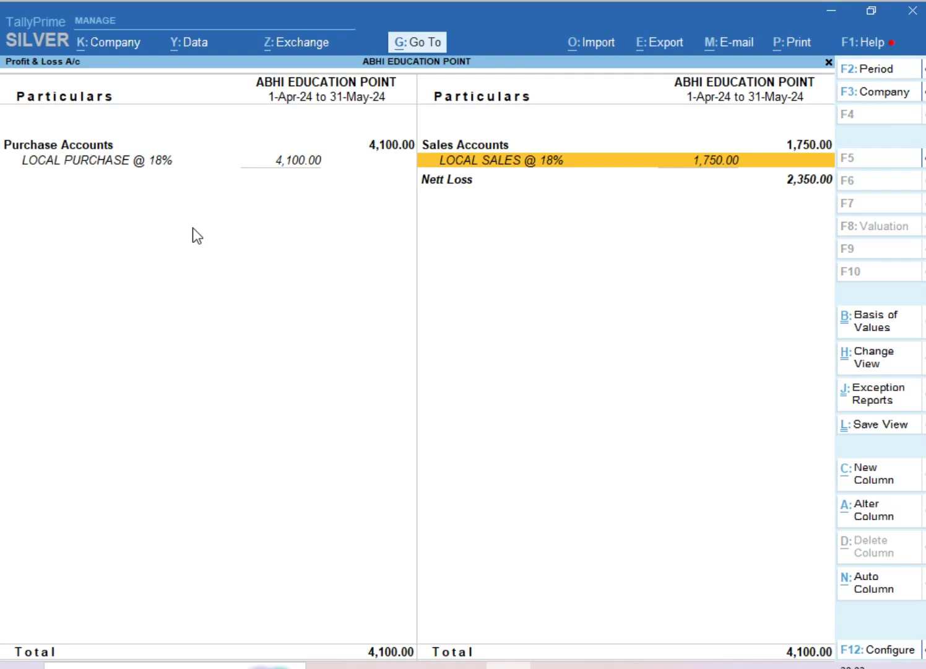
Leave the Profit & Loss A/c and open the STATIONERY GROUP within the Stock Summary report
key("Escape")
key("Escape")
key("n")
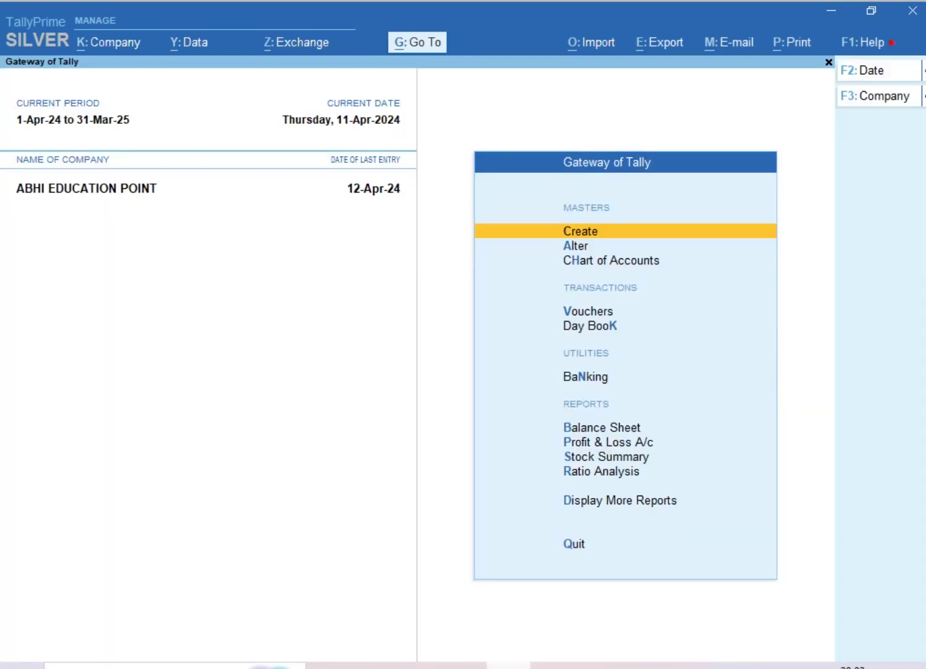
key("Down")
key("Down")
key("Down")
key("Down")
key("Down")
key("Down")
key("Down")
key("Down")
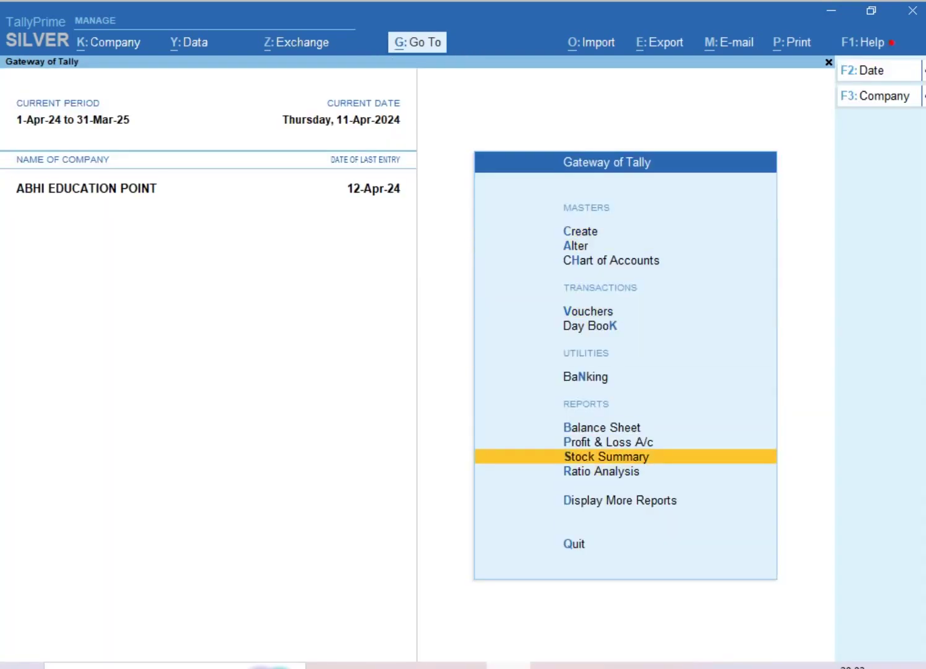
key("Return")
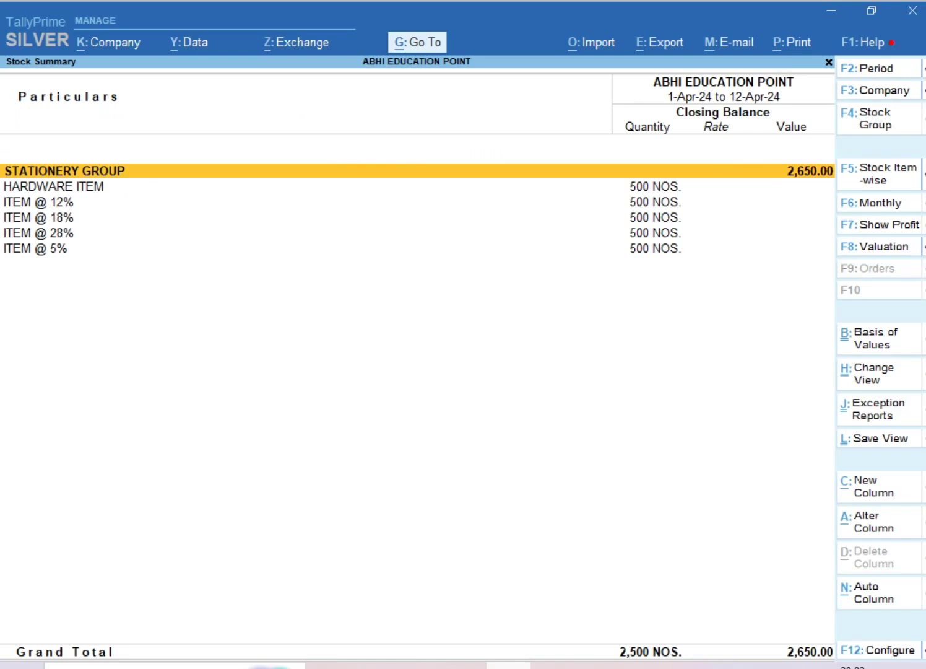
key("Return")
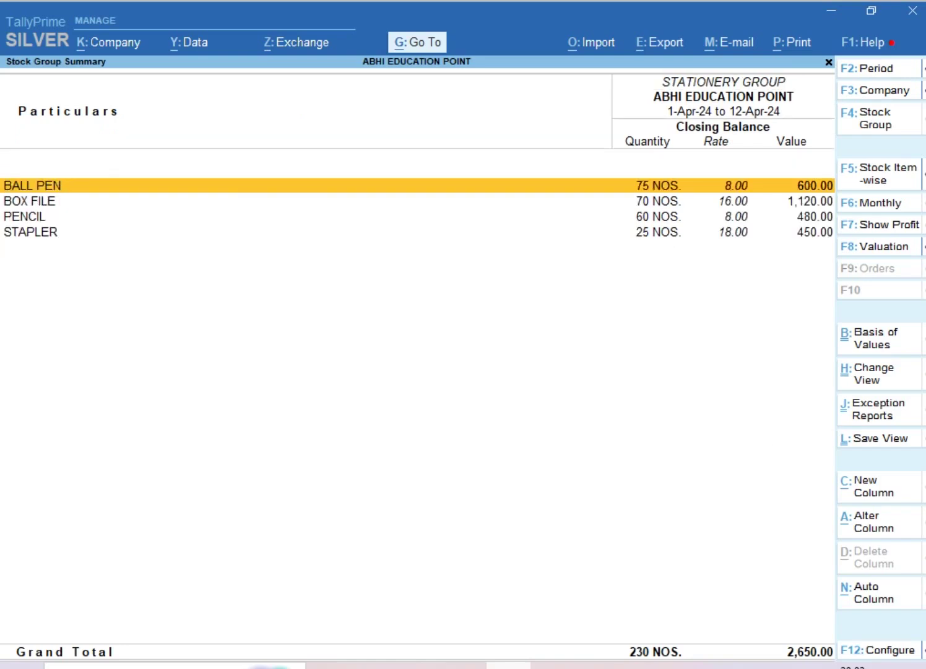
Configure the Stock Group Summary to show Goods Inwards and Goods Outwards, setting both to Yes
key("F12")
key("Return")
key("Return")
key("Return")
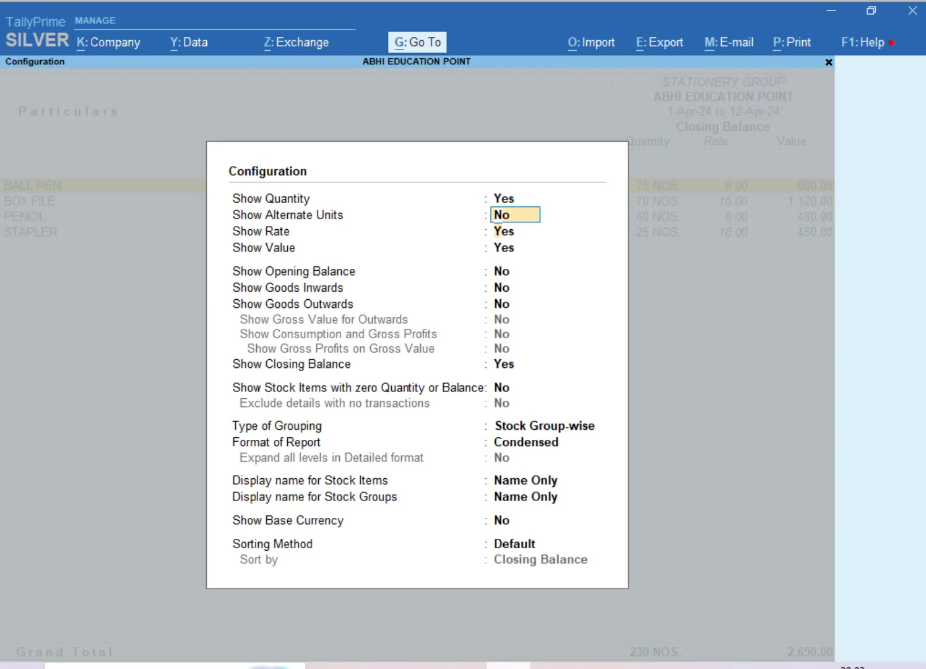
key("Return")
key("Return")
type("Y")
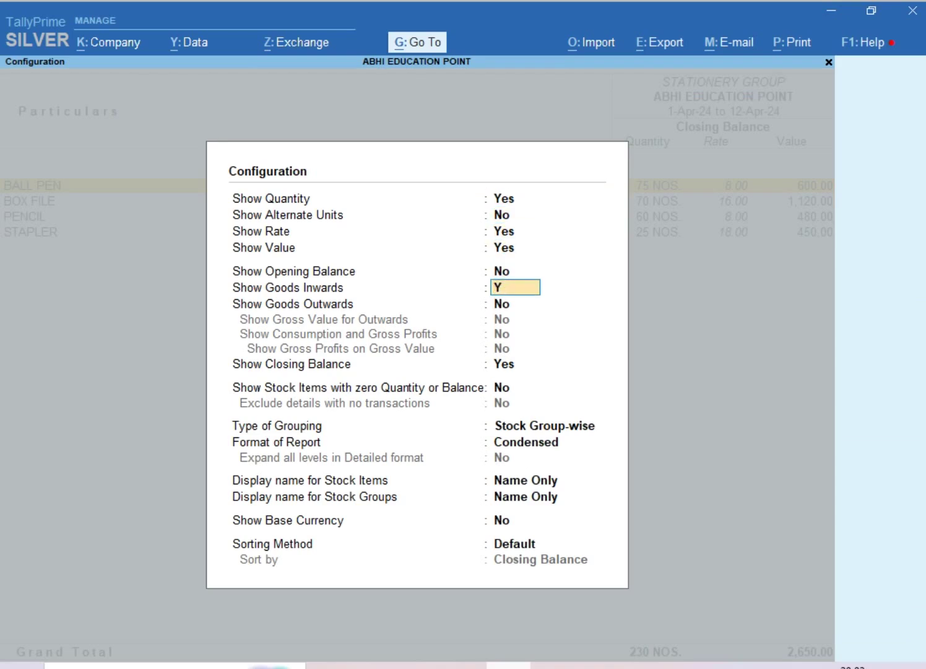
key("Return")
type("Y")
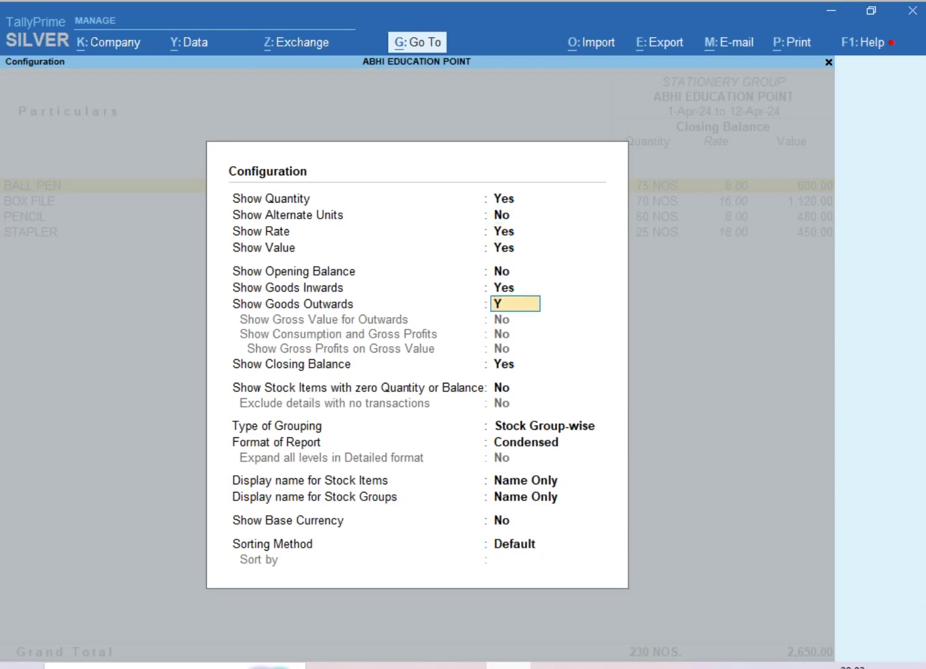
key("Return")
key("ctrl+a")
Examine the inwards, outwards and closing balances of the stationery items, including the BALL PEN monthly summary
key("Return")
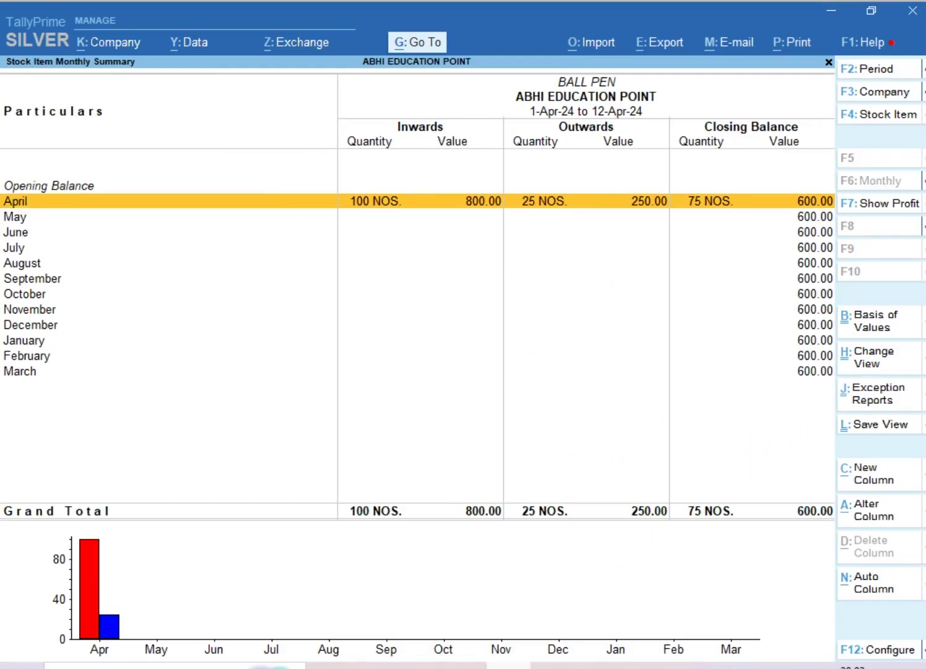
key("Escape")
key("Down")
key("Down")
key("Down")
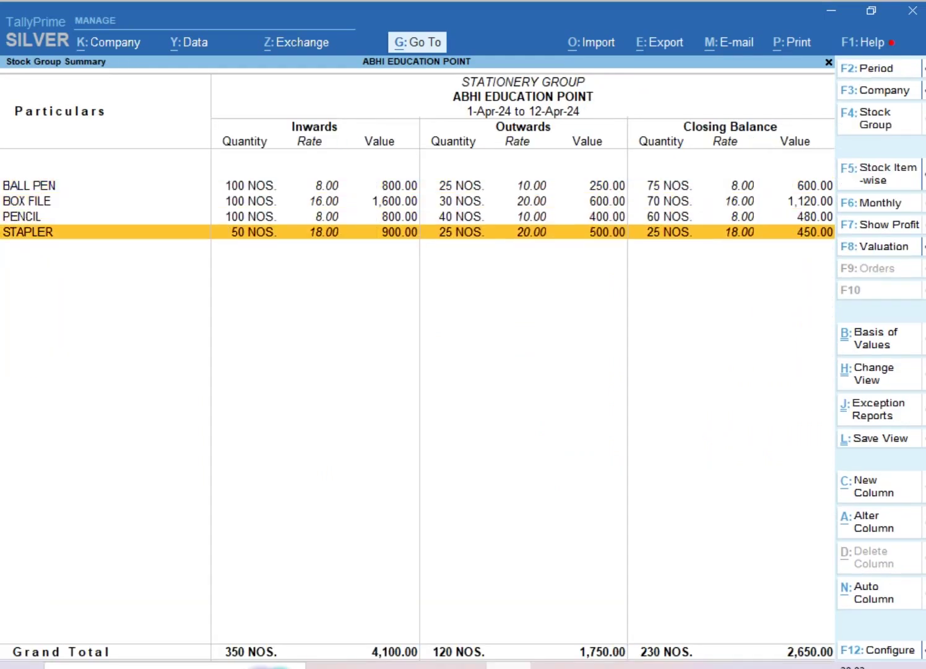
key("Up")
key("Up")
key("Up")
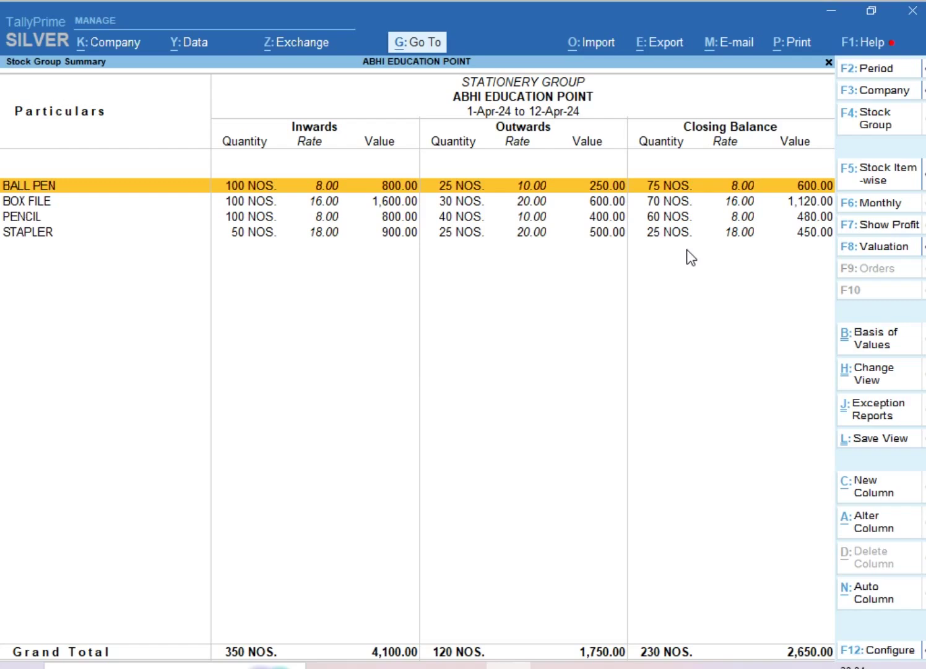
Drill down into BALL PEN for April and examine the stock movement of its purchase and sales vouchers
key("Return")
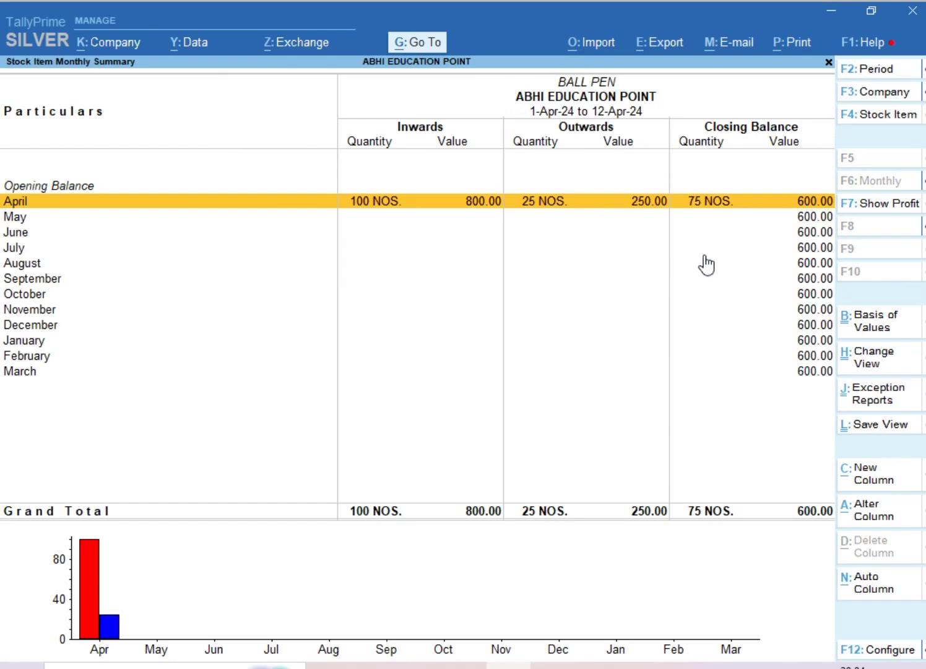
key("Return")
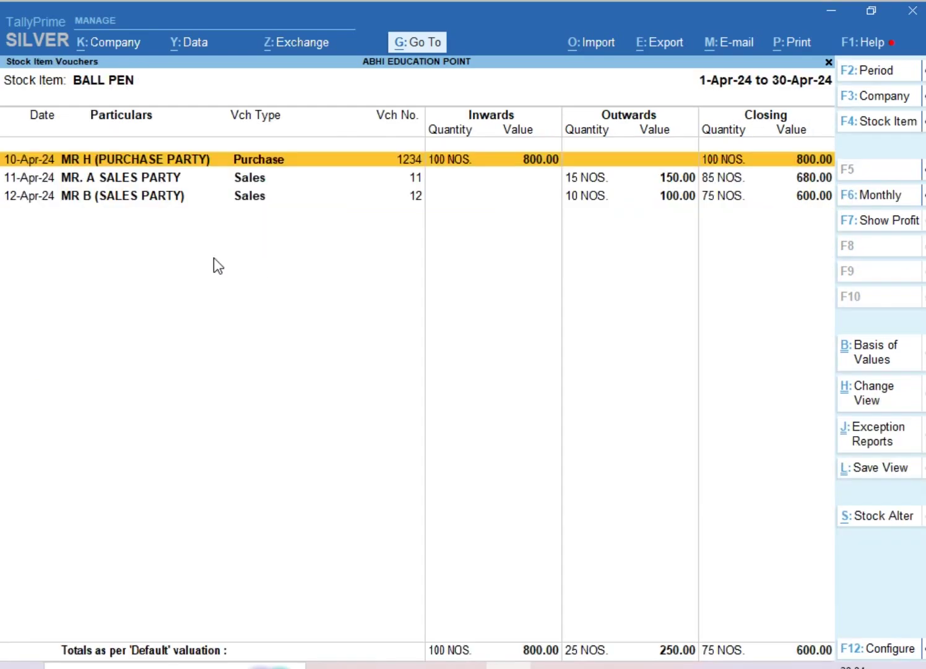
key("Down")
key("Down")
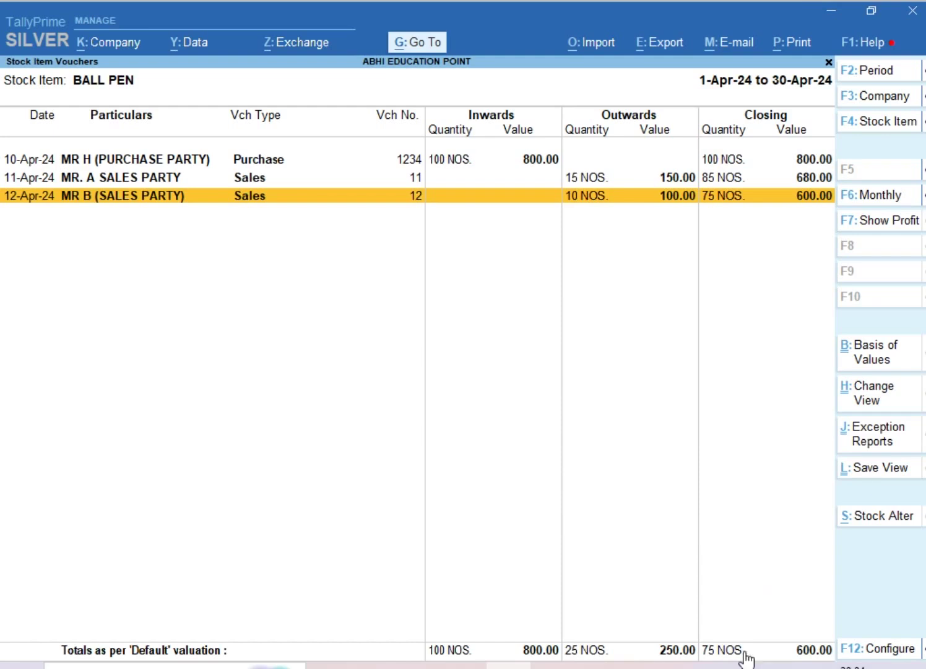
Drill down from the group summary into BOX FILE for April, examine its purchase and sales vouchers, and return to the STATIONERY GROUP summary
key("Escape")
key("Escape")
key("Down")
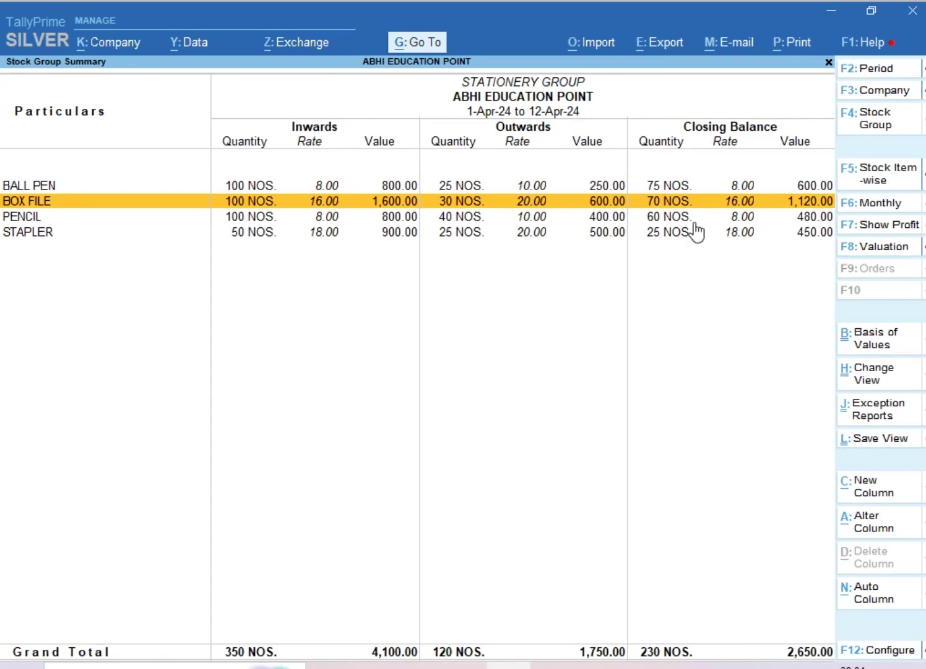
key("Return")
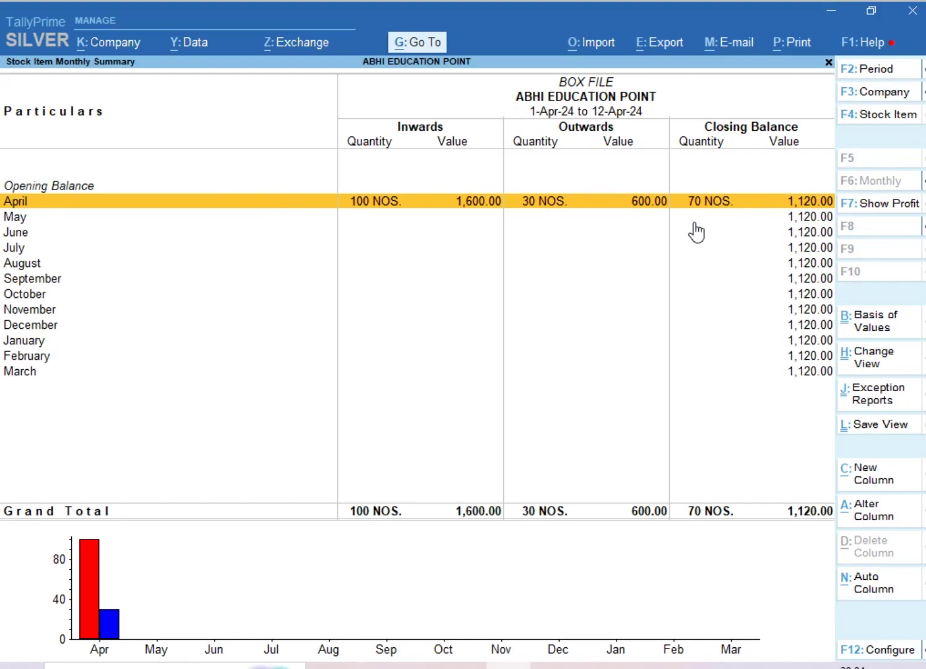
key("Return")
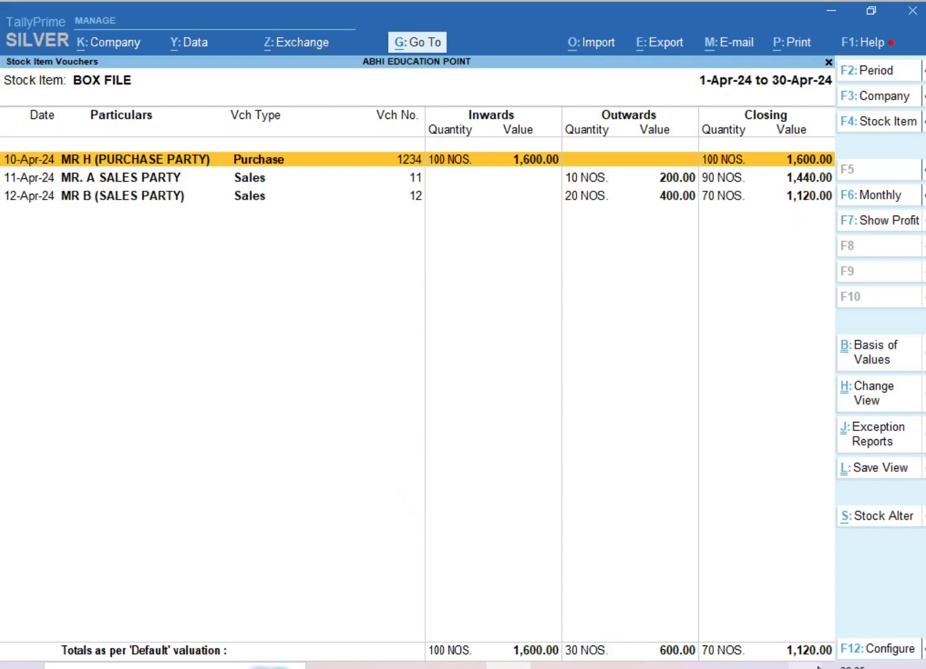
key("Escape")
key("Escape")
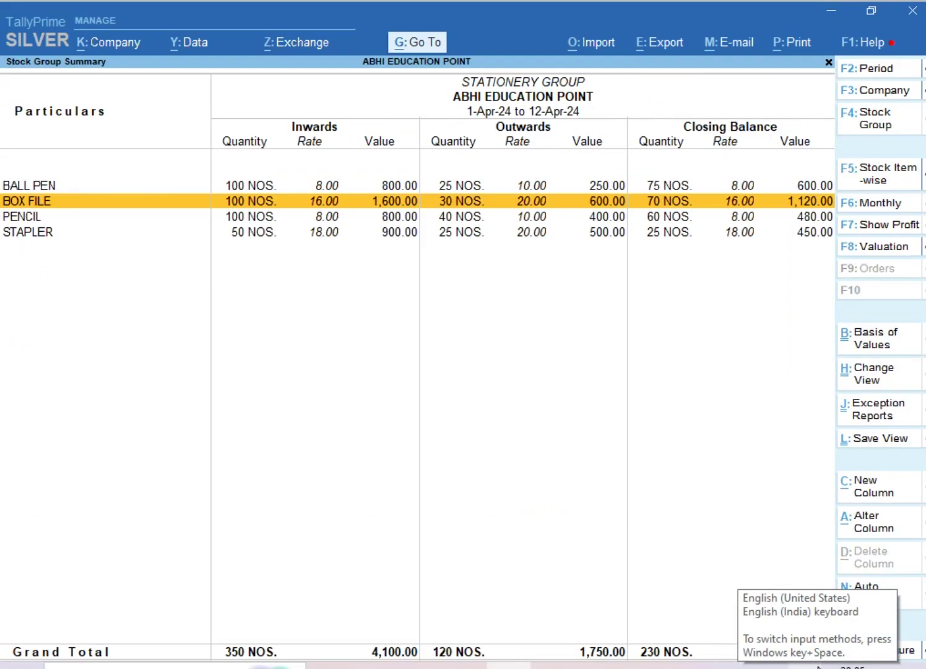
Open the April vouchers of PENCIL, examine its inward, outward and closing stock, and return to the STATIONERY GROUP summary
key("Down")
key("Return")
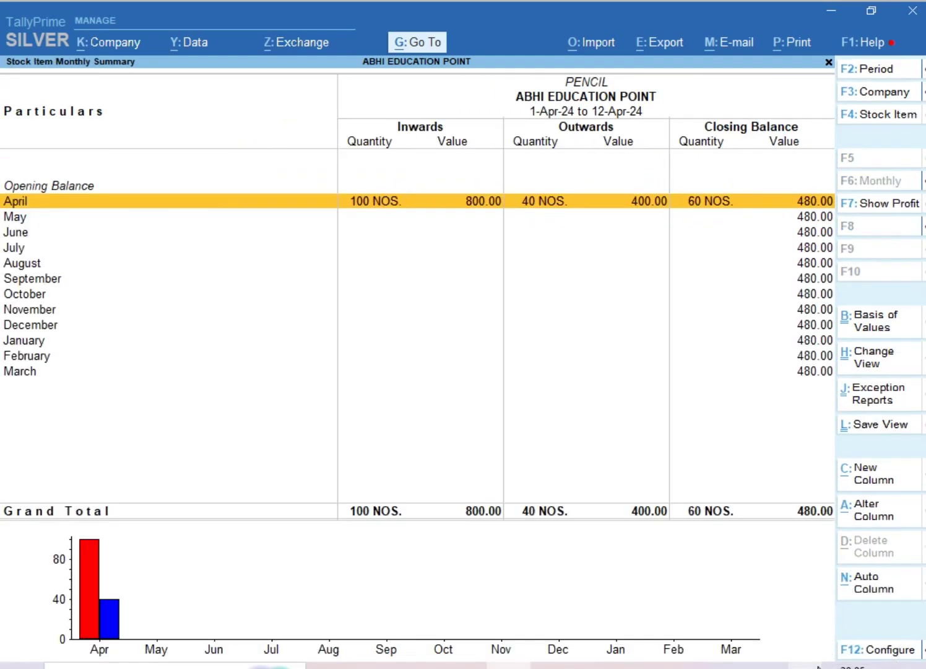
key("Return")
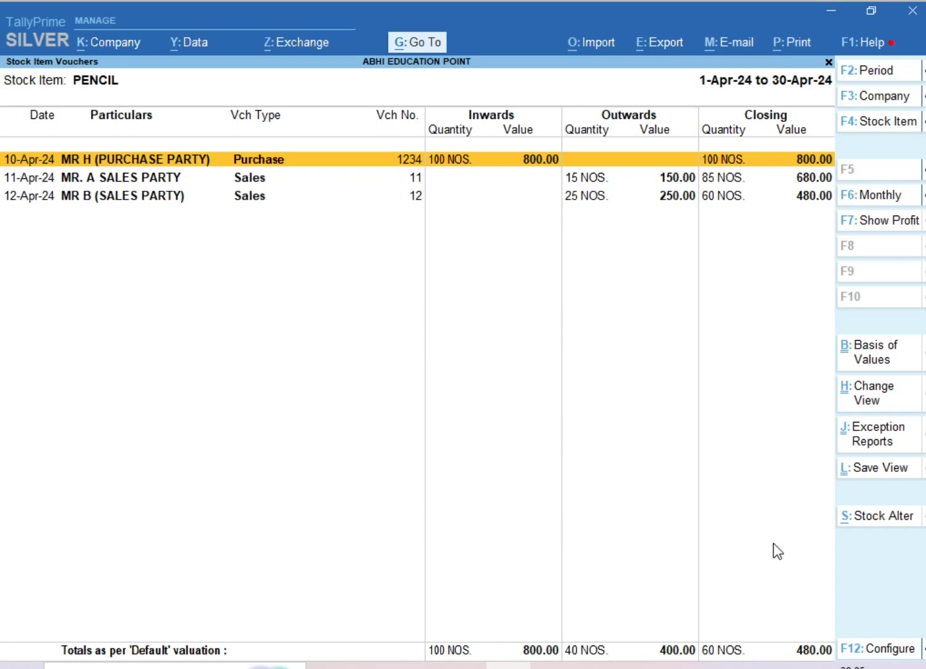
key("Escape")
key("Escape")
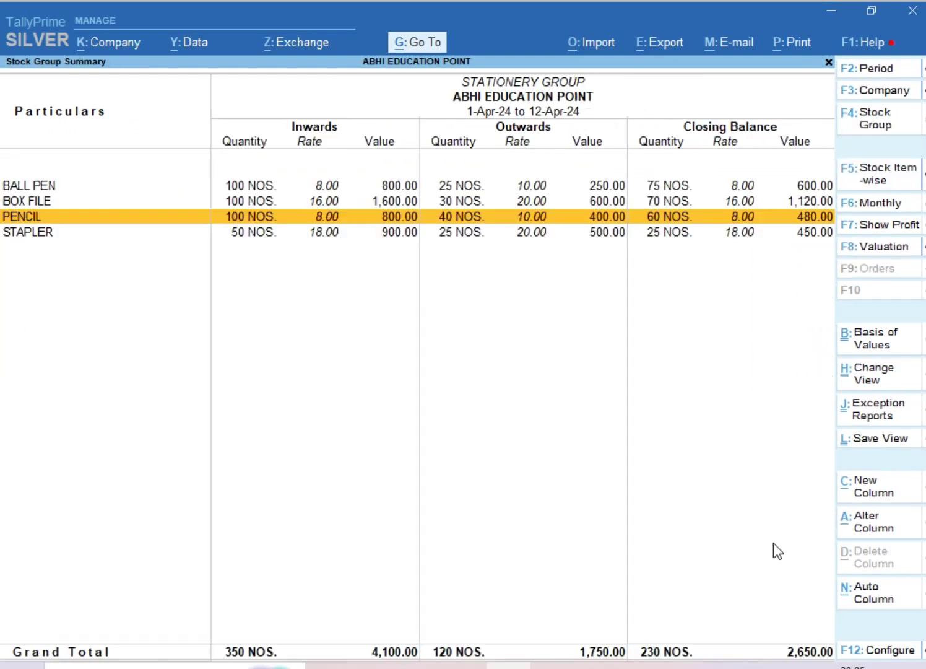